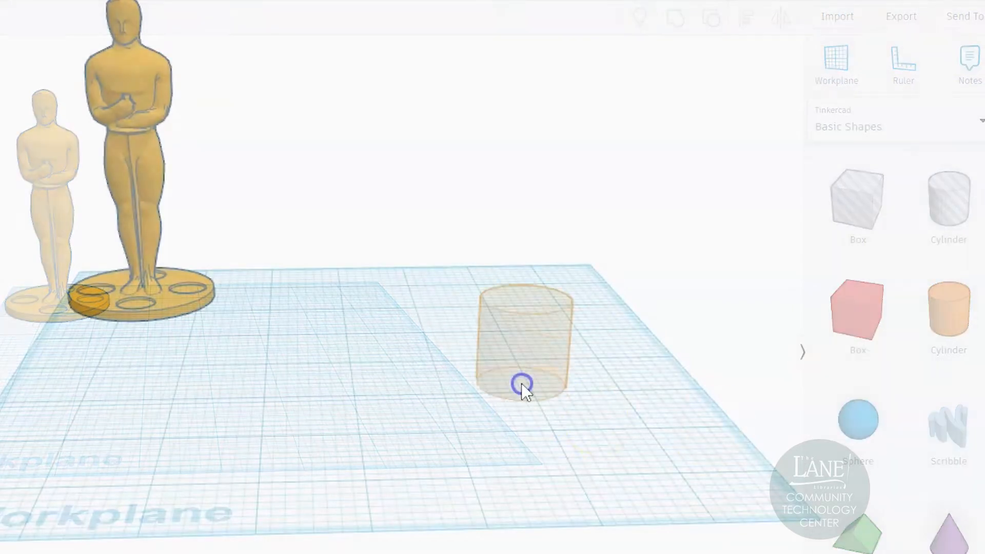
Step: Place a solid cylinder on the workplane beside the statuette and lower its number of sides
left_click_drag(521, 382, 453, 414)
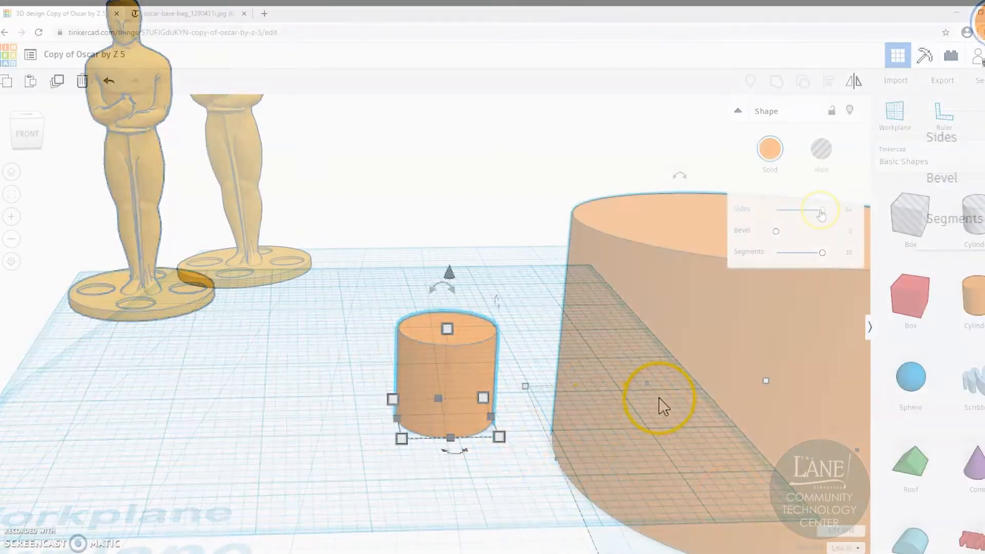
left_click(820, 255)
left_click_drag(819, 255, 730, 258)
left_click(488, 354)
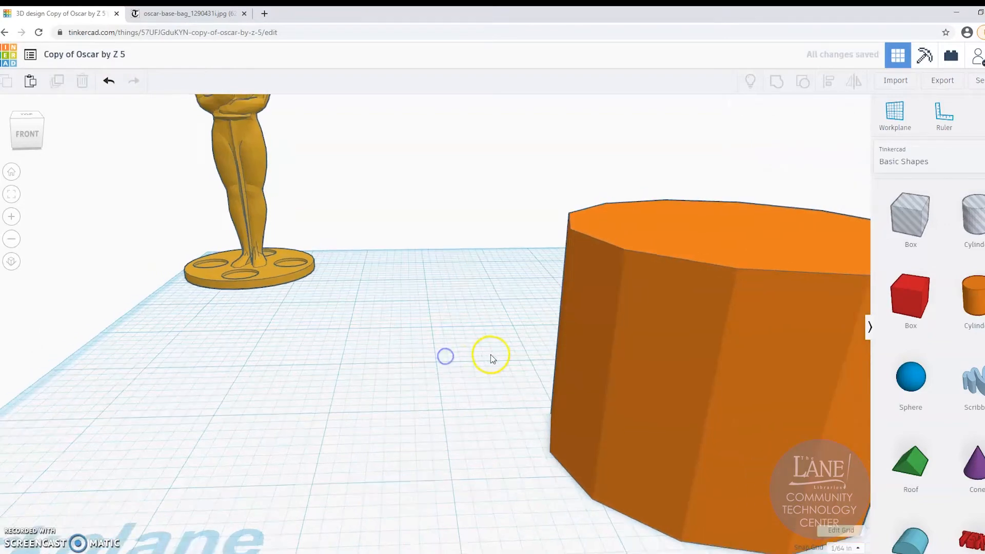
right_click_drag(488, 354, 466, 395)
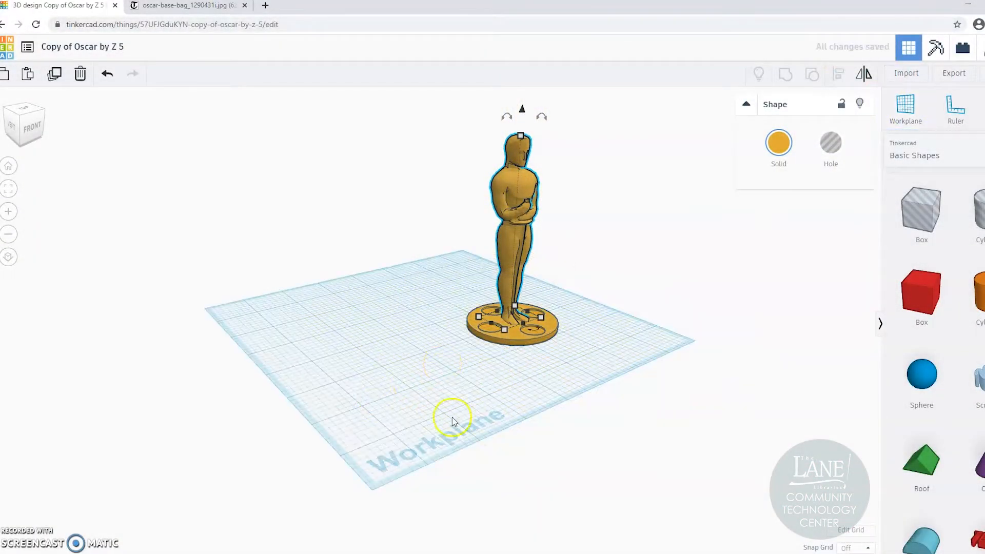
right_click_drag(553, 327, 527, 381)
left_click(407, 401)
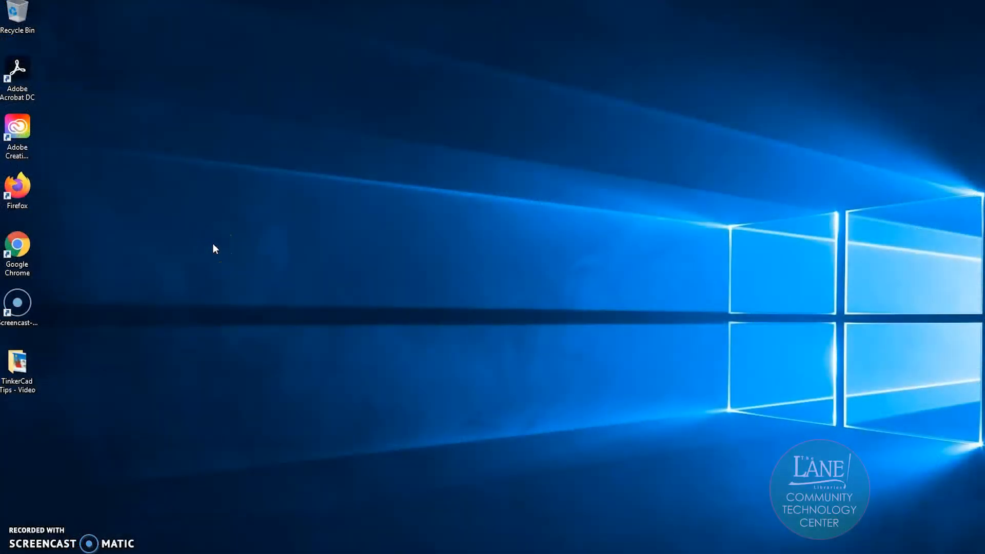
Step: Open Google Chrome from the desktop and go to tinkercad.com
double_click(17, 245)
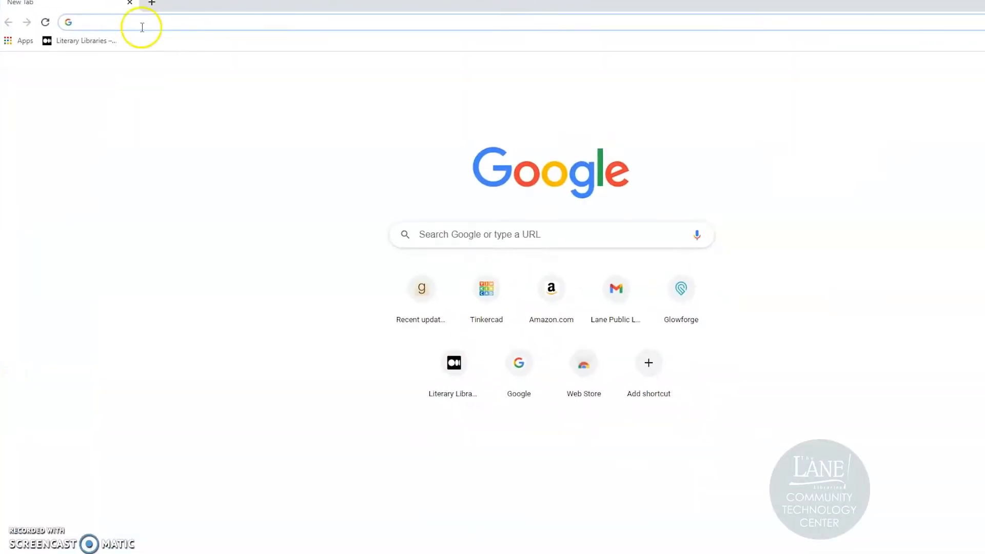
left_click(141, 26)
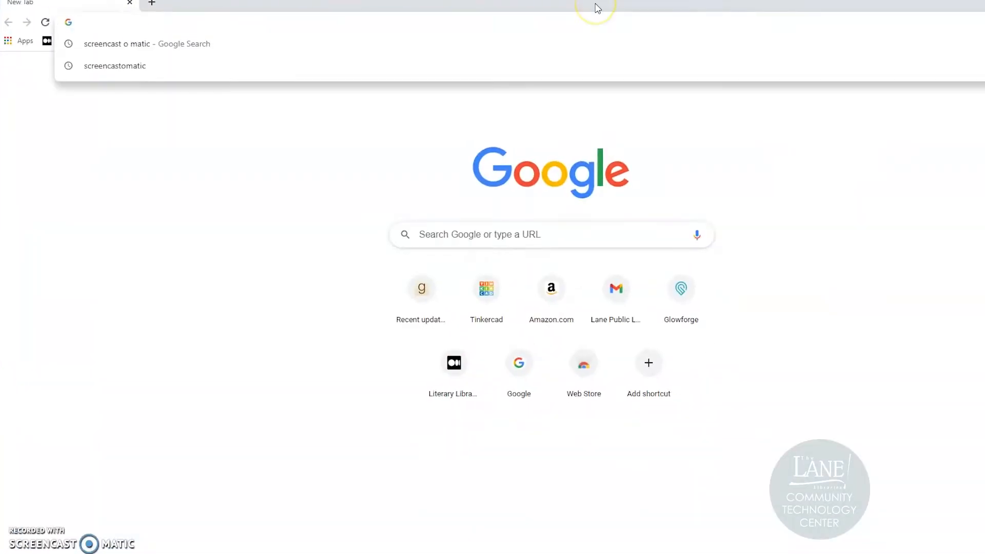
type("tinkercad.com")
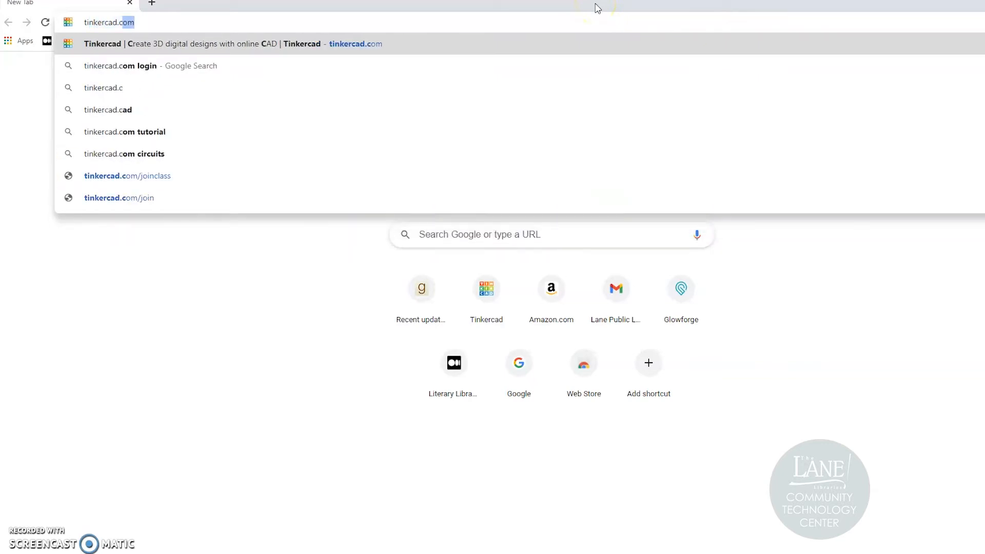
key("Return")
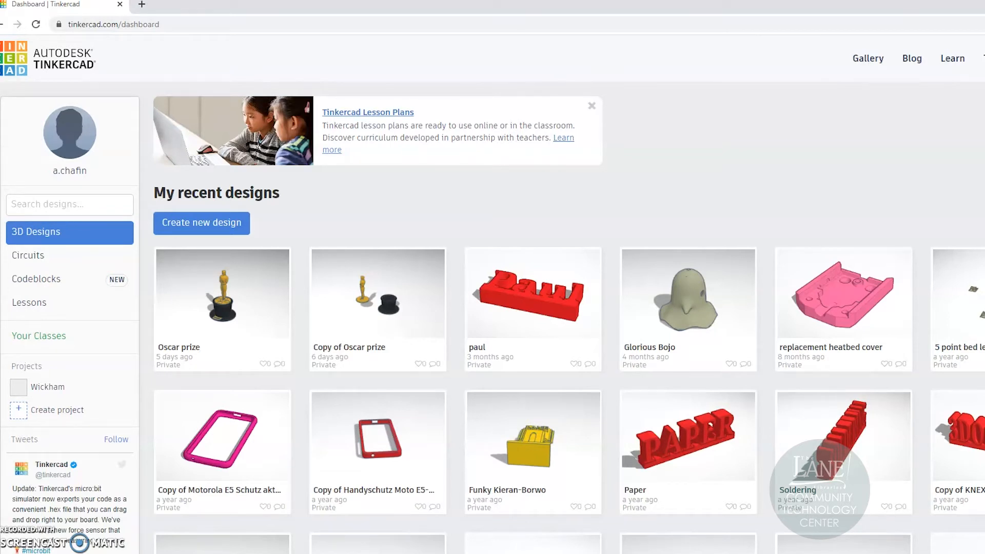
Step: Look over the completed lessons in the dashboard and view the public gallery of designs
left_click(45, 306)
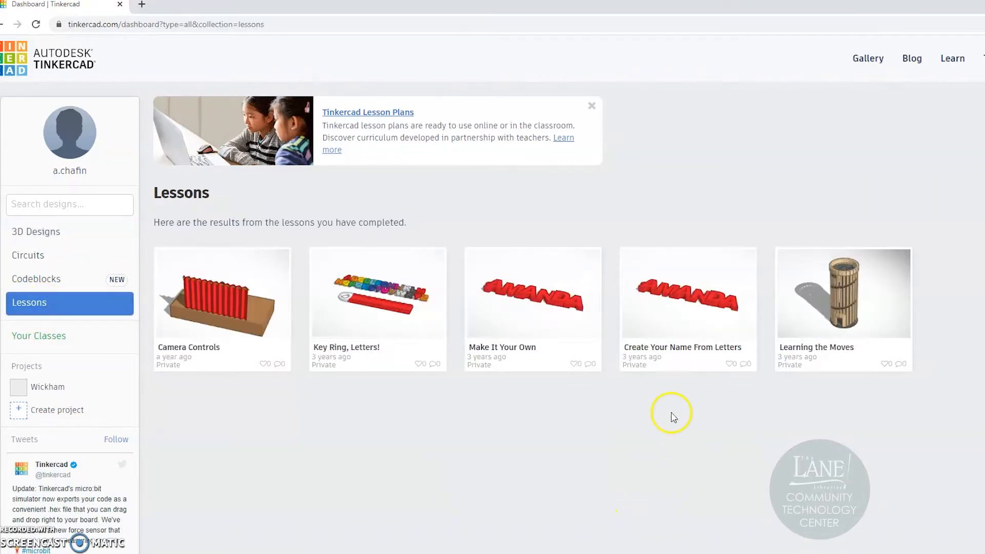
mouse_move(511, 314)
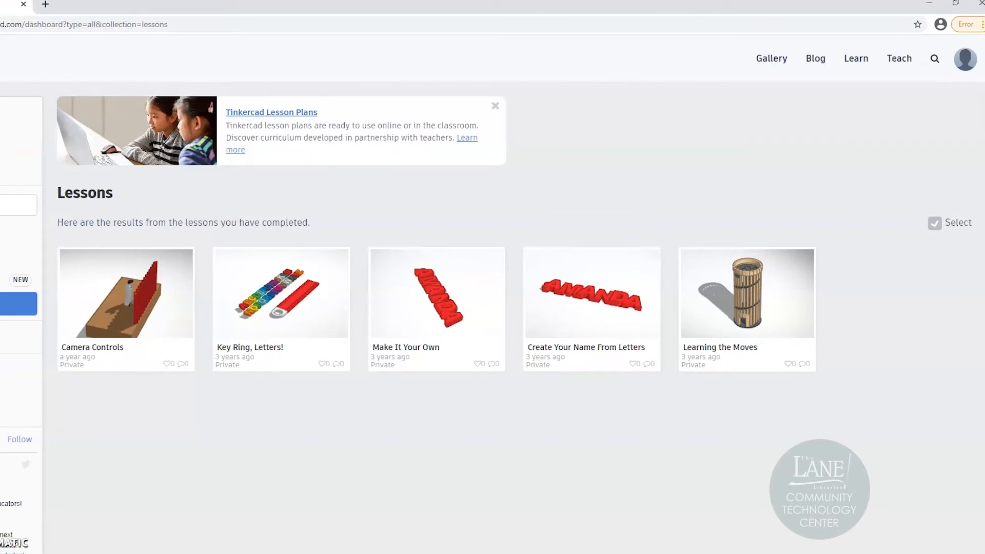
left_click(769, 59)
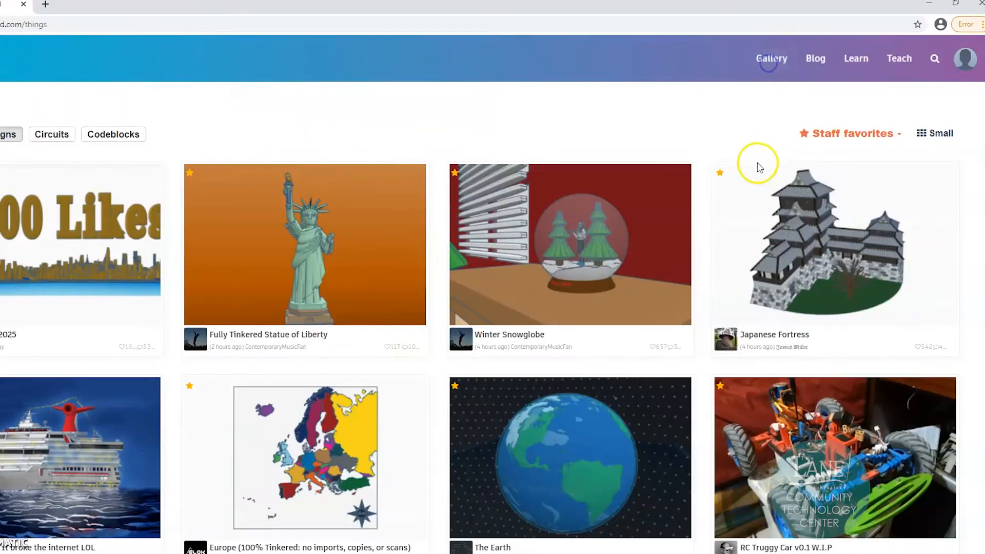
Step: Search the gallery's People category for the statuette designer's username
left_click(934, 60)
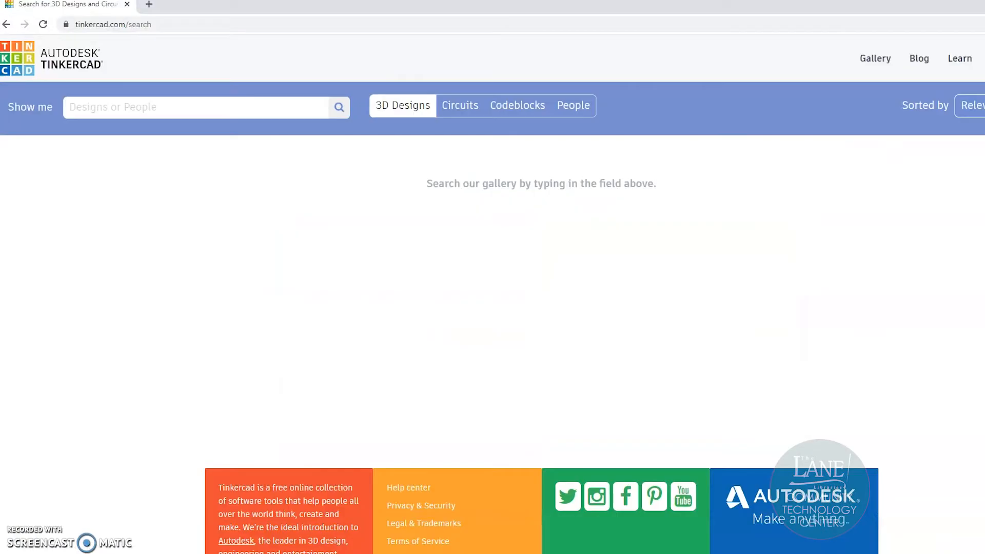
left_click(127, 106)
left_click(170, 107)
left_click(579, 106)
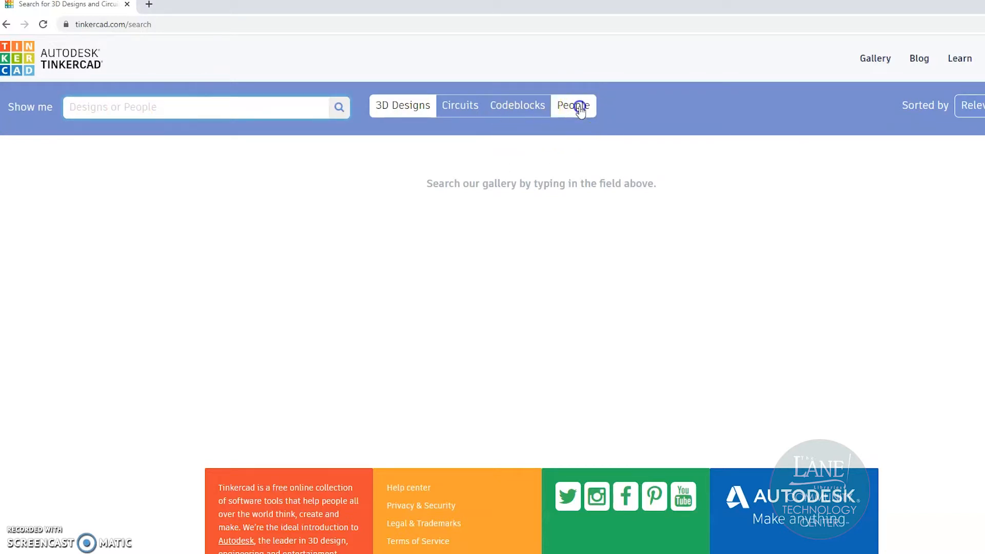
left_click(165, 104)
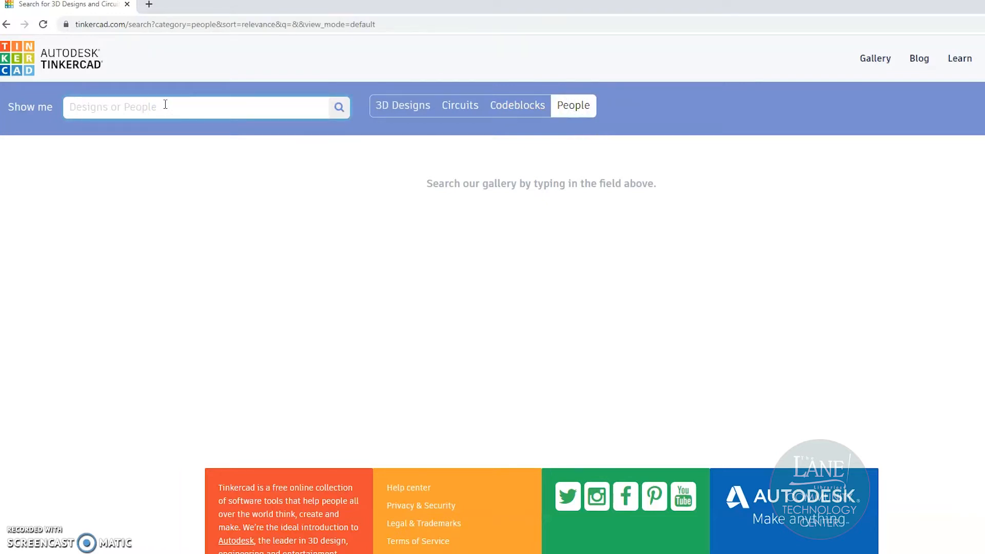
type("niko9297")
key("Return")
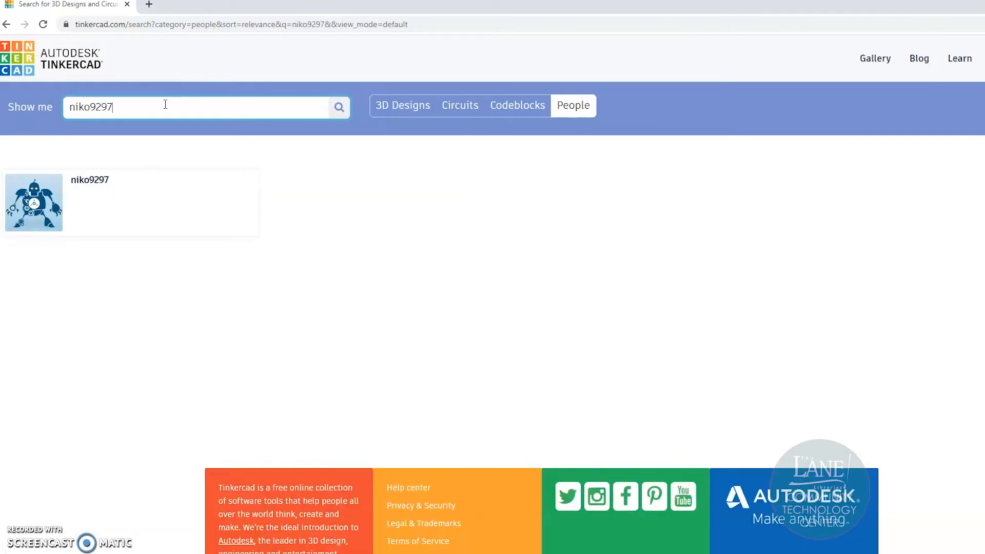
Step: Open the designer's profile and make an editable copy of the design "Oscar by Z 5"
left_click(108, 207)
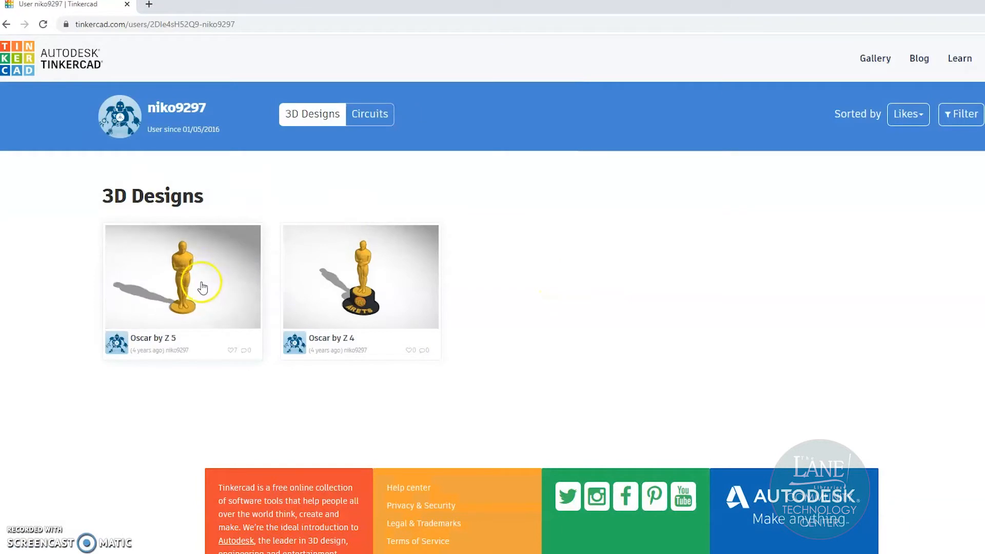
left_click(201, 283)
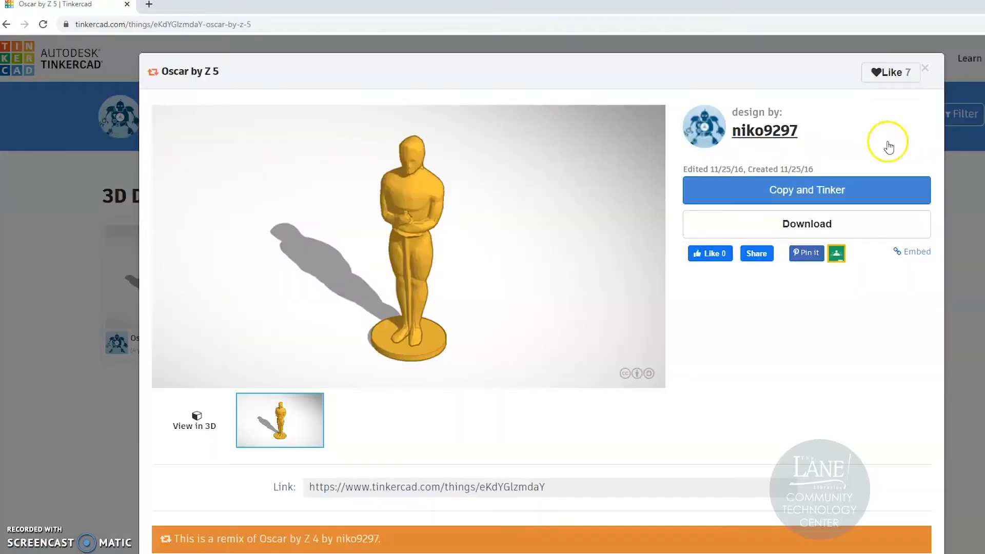
left_click(803, 193)
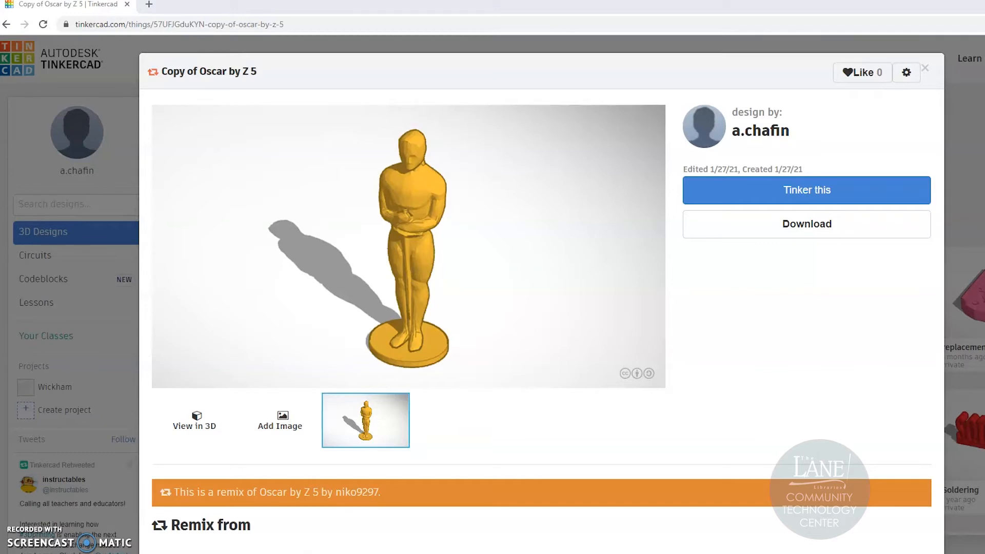
Step: Examine the Creative Commons license terms that apply to the copied Oscar design
left_click(638, 375)
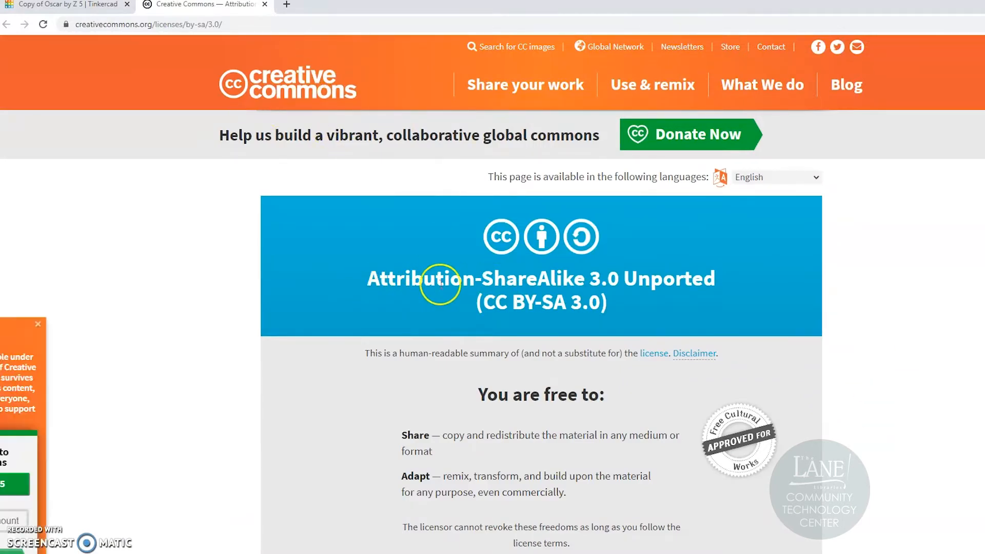
scroll(653, 287, "down", 5)
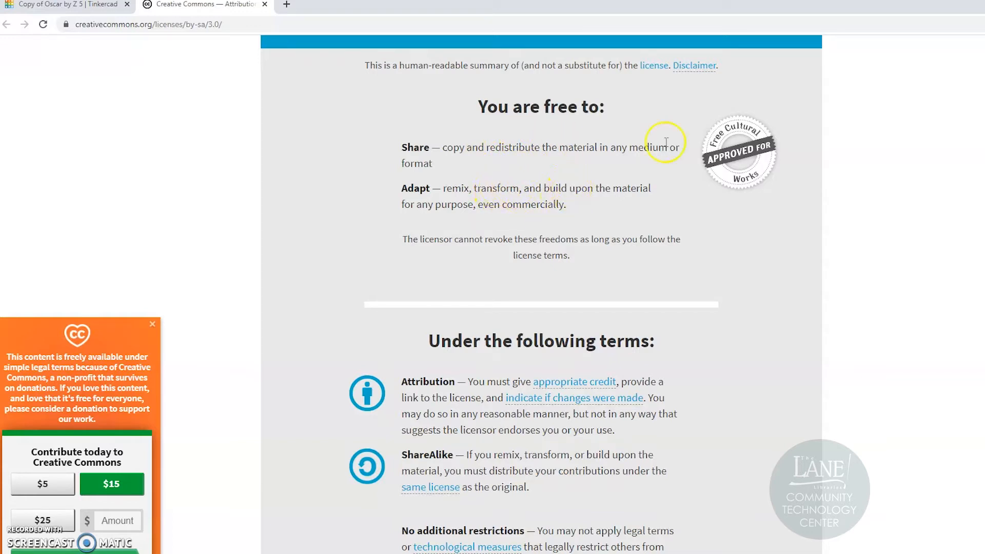
scroll(565, 205, "down", 3)
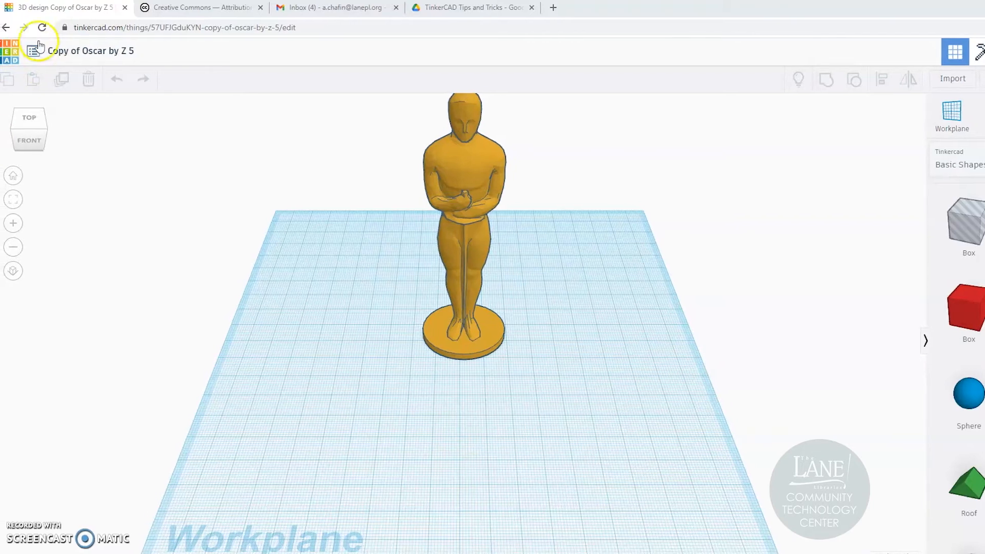
Step: Return to the dashboard of recent designs and reopen "Copy of Oscar by Z 5" for editing
left_click(14, 58)
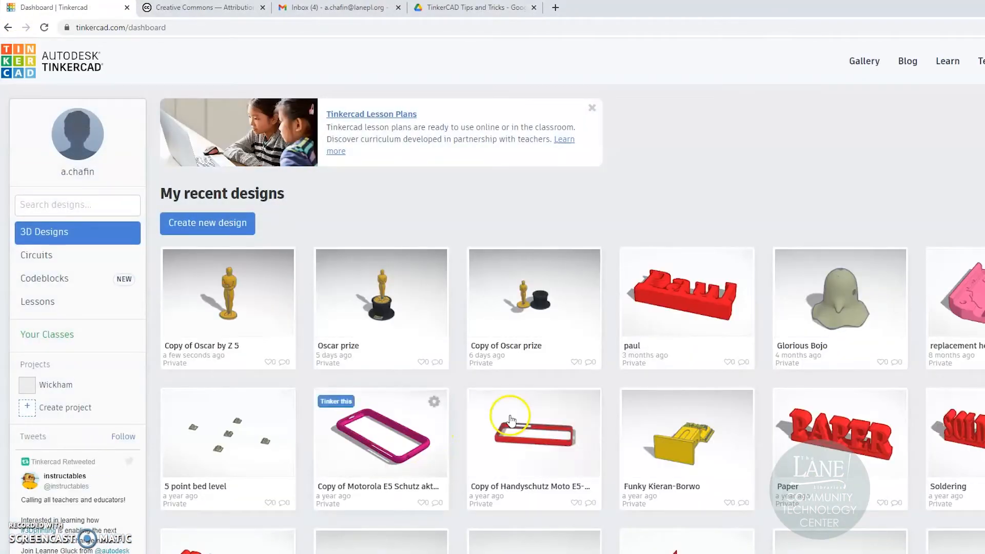
mouse_move(207, 313)
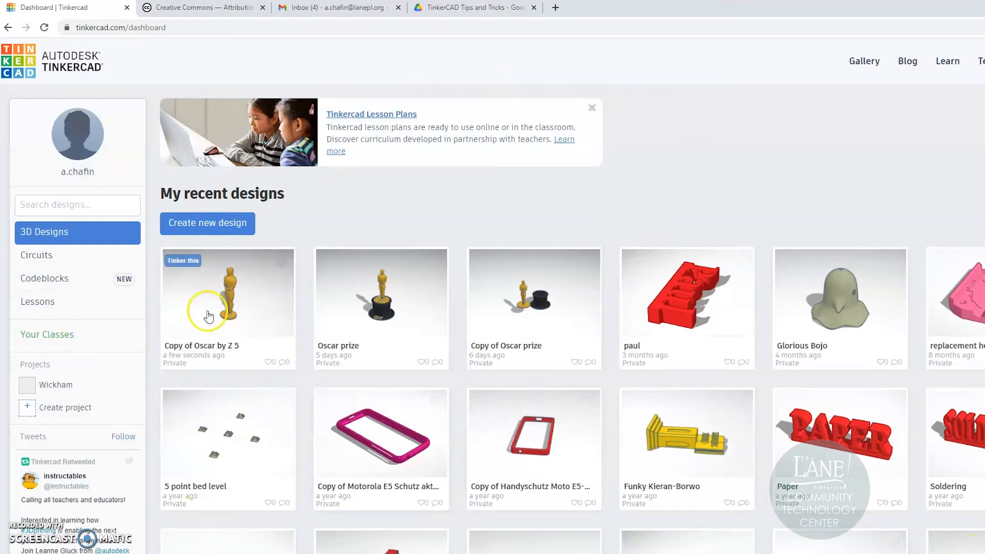
left_click(181, 261)
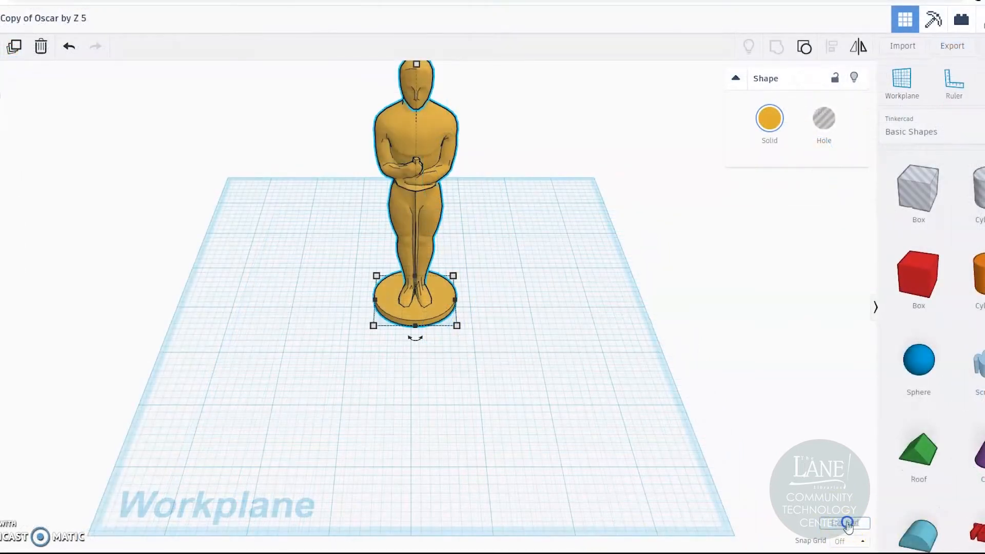
Step: Set the workplane grid units to Inches, keeping the Default preset, and update the grid
left_click(846, 523)
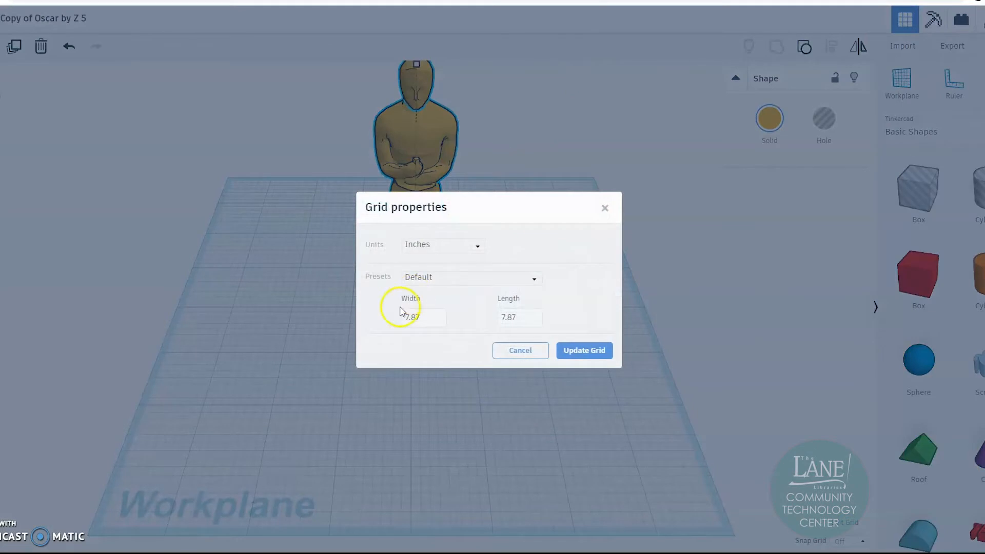
left_click(433, 246)
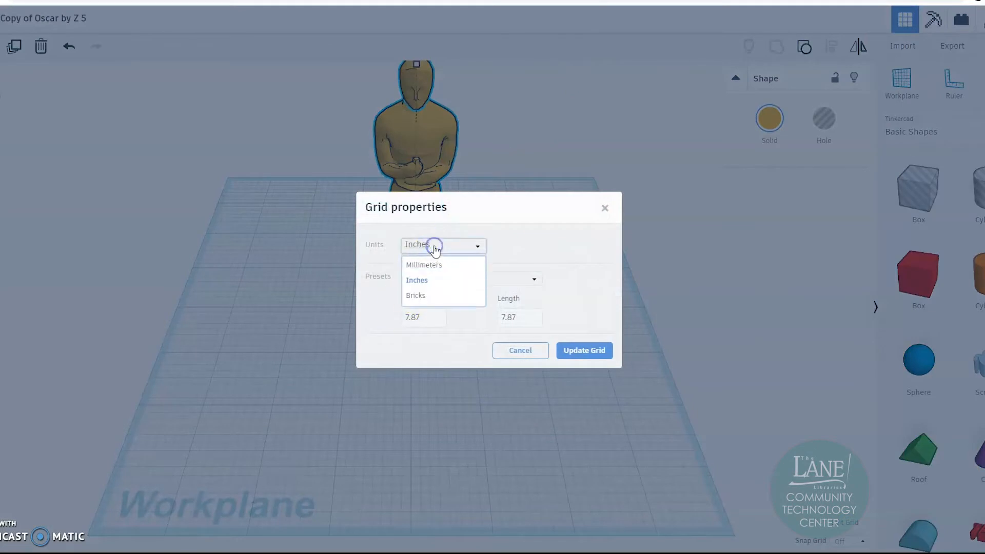
left_click(417, 280)
left_click(579, 349)
left_click(457, 325)
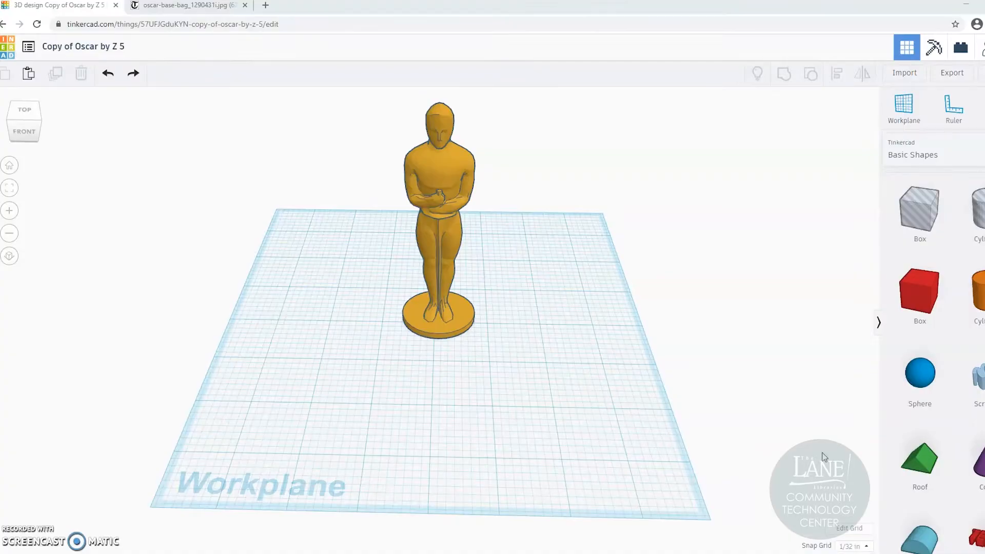
left_click(851, 528)
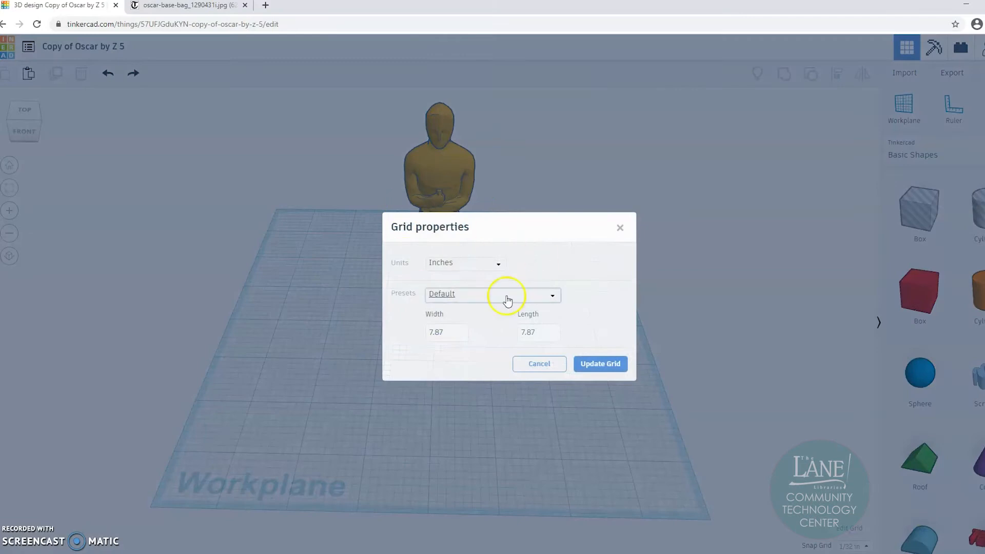
left_click(618, 364)
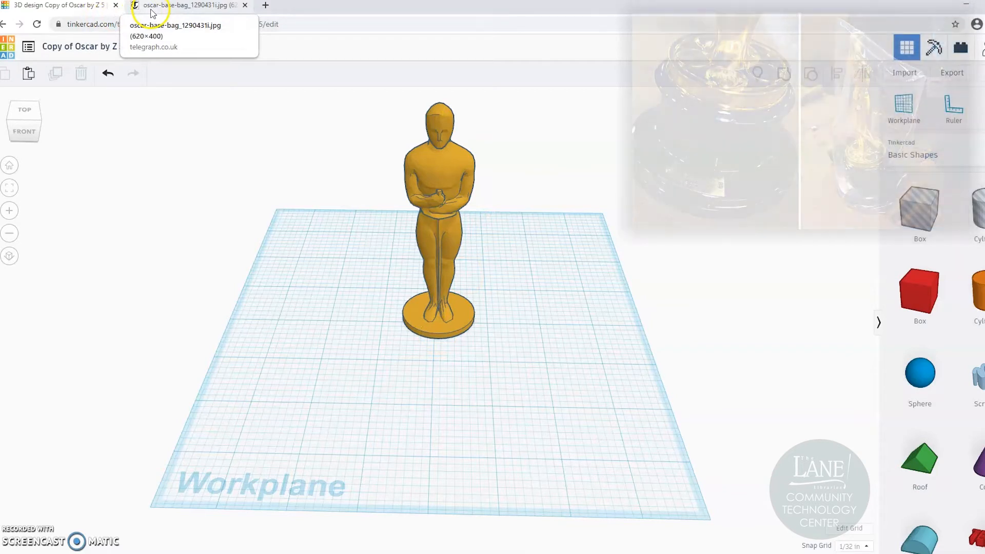
Step: Ungroup the Oscar statuette and move the figure off its round base to the back-left corner of the workplane
left_click(467, 148)
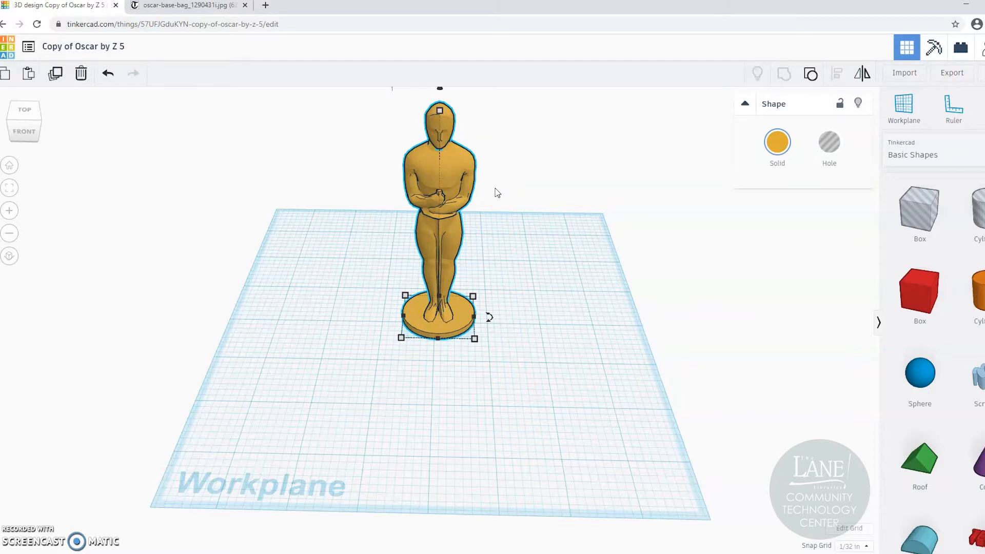
left_click(811, 73)
left_click(575, 352)
left_click_drag(439, 199, 286, 114)
left_click(557, 439)
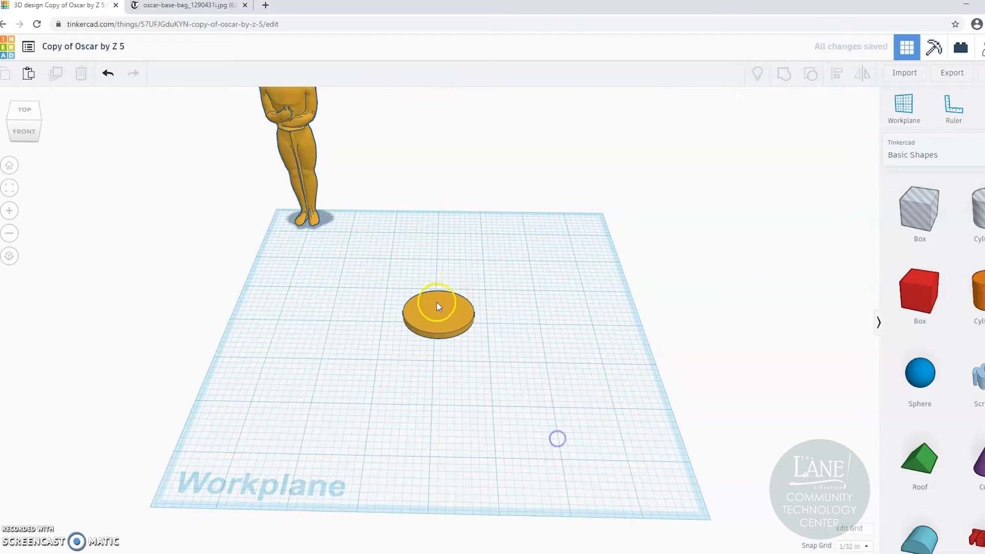
Step: Resize the round base disc to 2 by 2 inches and move it toward the front-right corner of the workplane
left_click_drag(438, 307, 462, 386)
left_click_drag(501, 418, 514, 438)
left_click(565, 408)
type("2")
key("Return")
left_click(473, 532)
type("2")
key("Return")
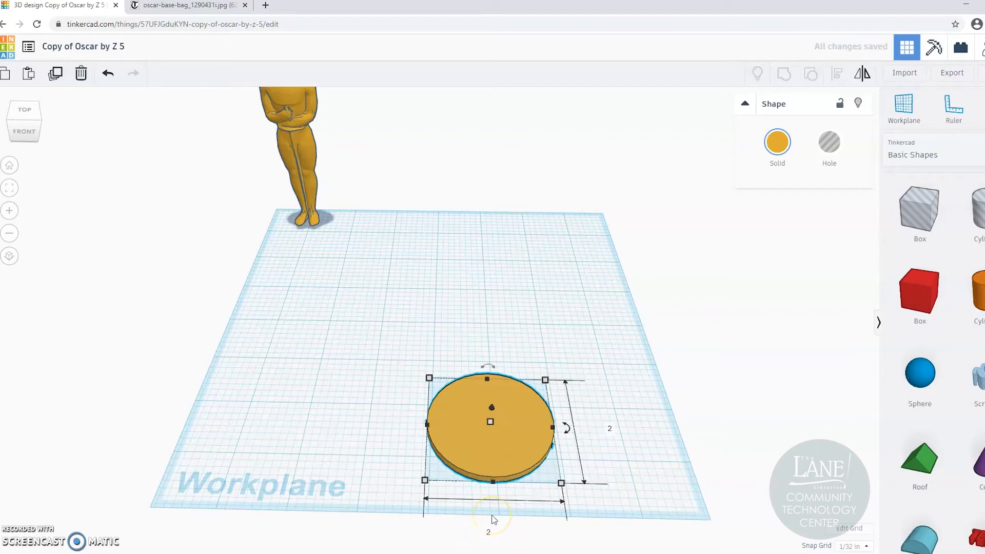
left_click_drag(491, 436, 574, 406)
left_click(382, 372)
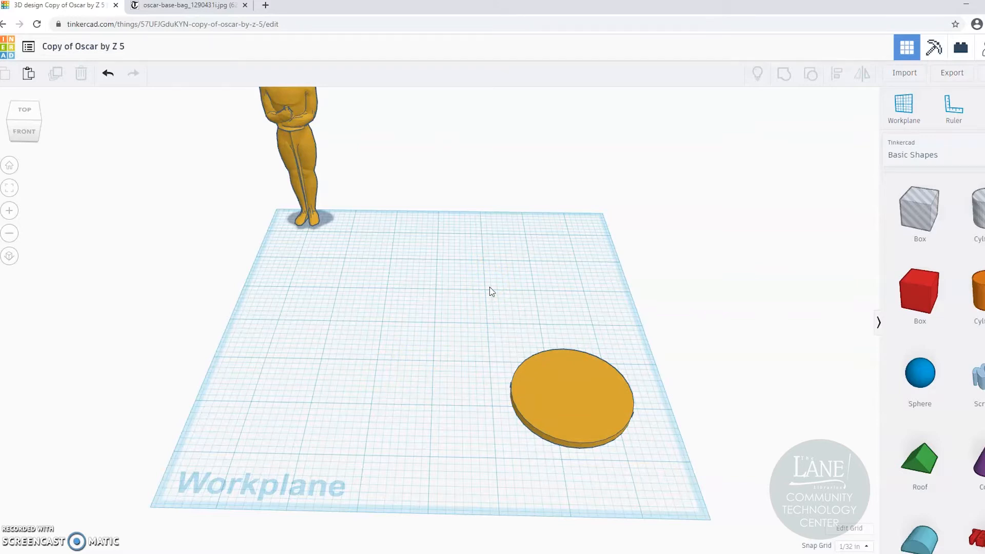
Step: Add a cylinder to the workplane, move it onto the round base disc, and make it solid
left_click_drag(975, 211, 348, 375)
left_click(826, 149)
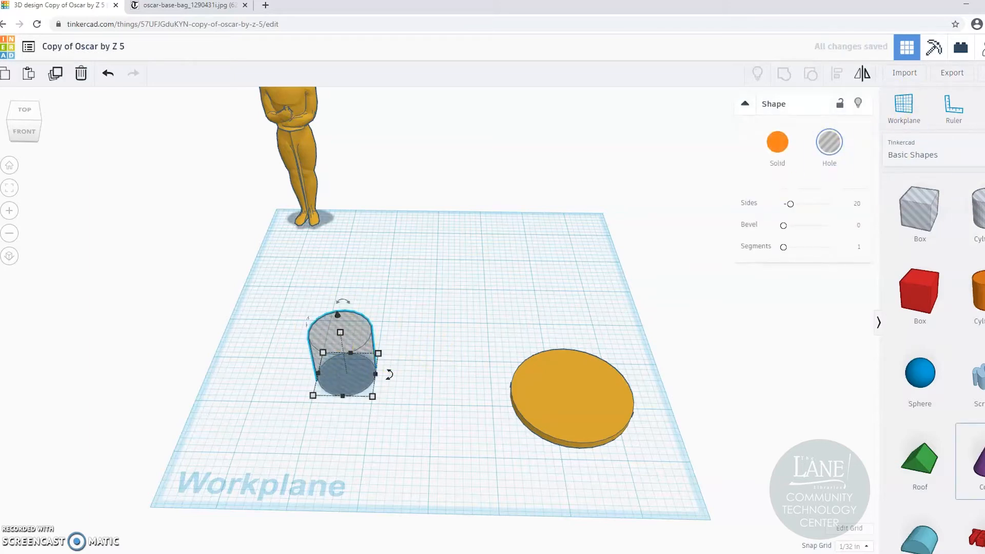
left_click_drag(357, 337, 607, 354)
left_click(777, 143)
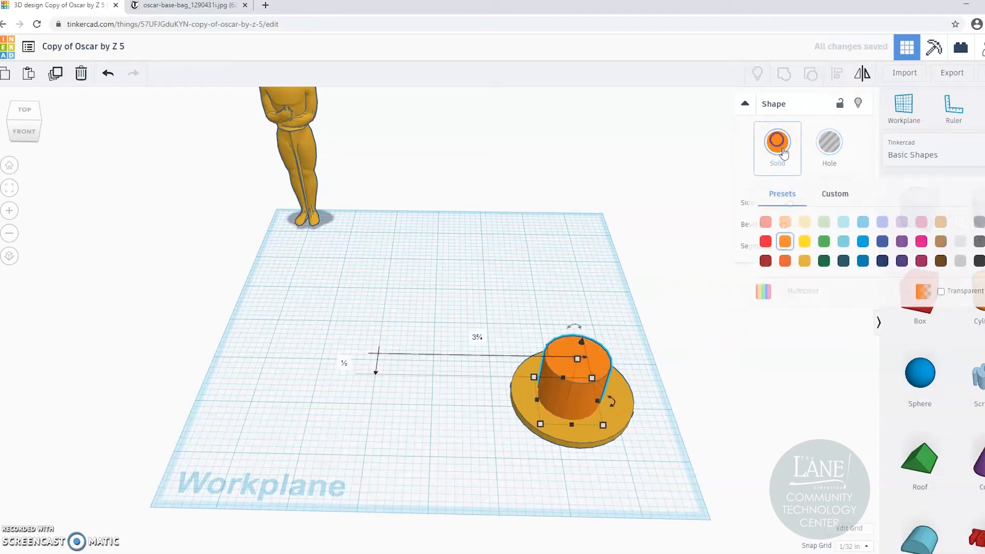
Step: Try cutting the base disc with the cylinder as a hole by grouping the two, and undo the cut
left_click(829, 141)
left_click(398, 413)
left_click(585, 347)
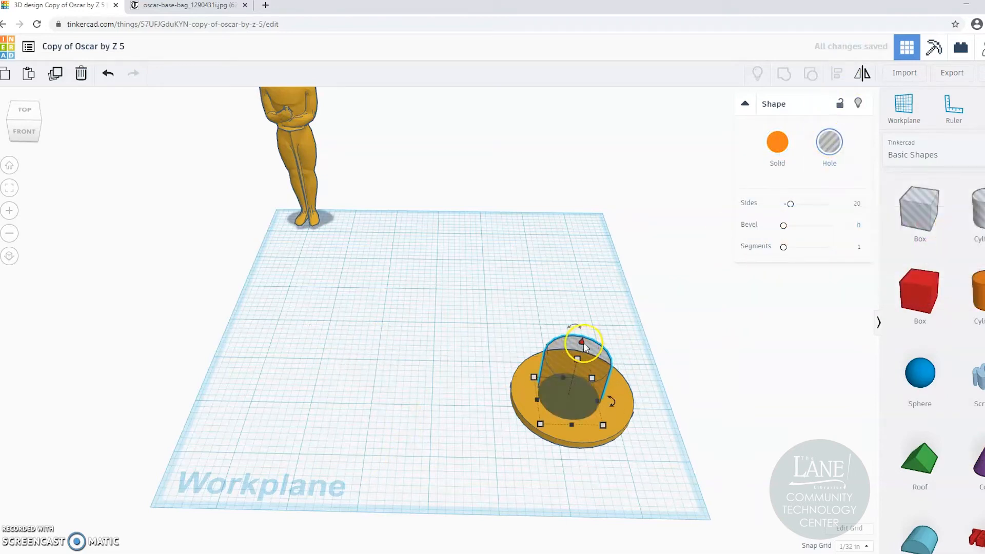
left_click_drag(447, 283, 672, 450)
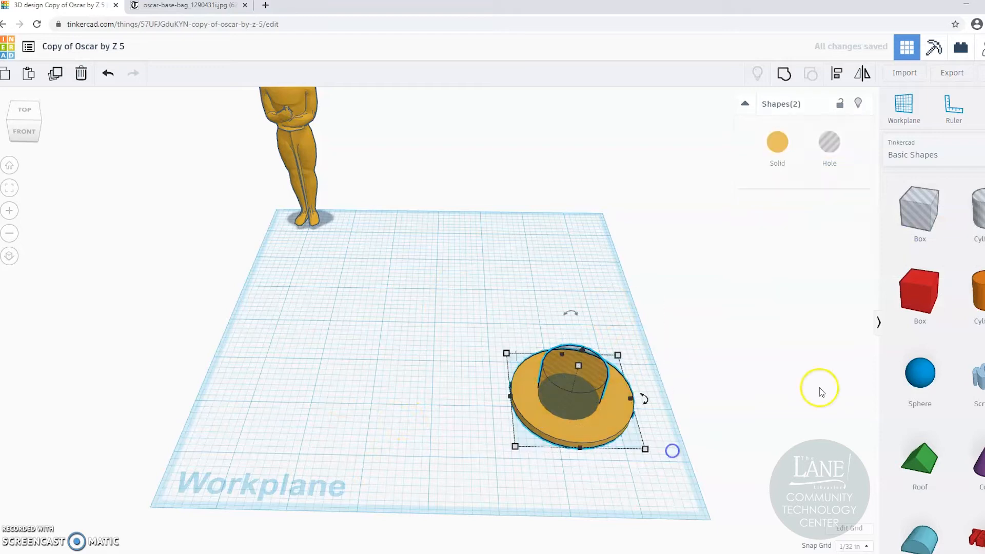
left_click(784, 74)
left_click(334, 423)
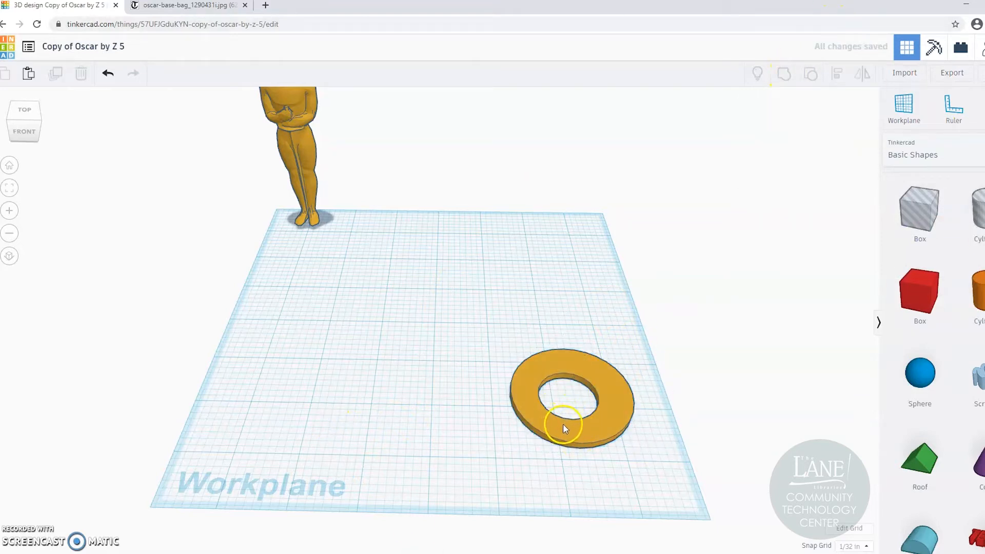
key("ctrl+z")
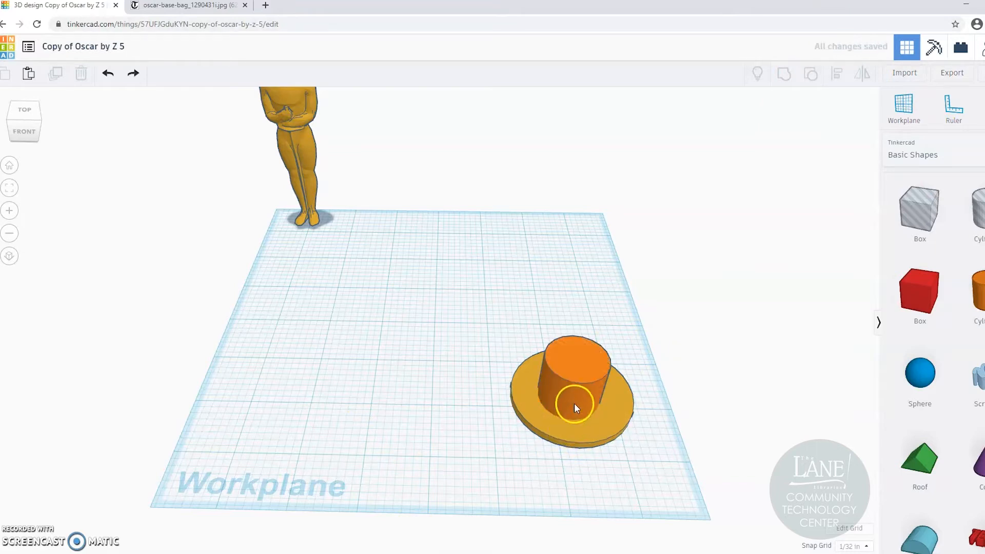
Step: Move the cylinder off the base disc toward the front-left of the workplane and turn it into a hole
left_click_drag(574, 396, 328, 382)
key("h")
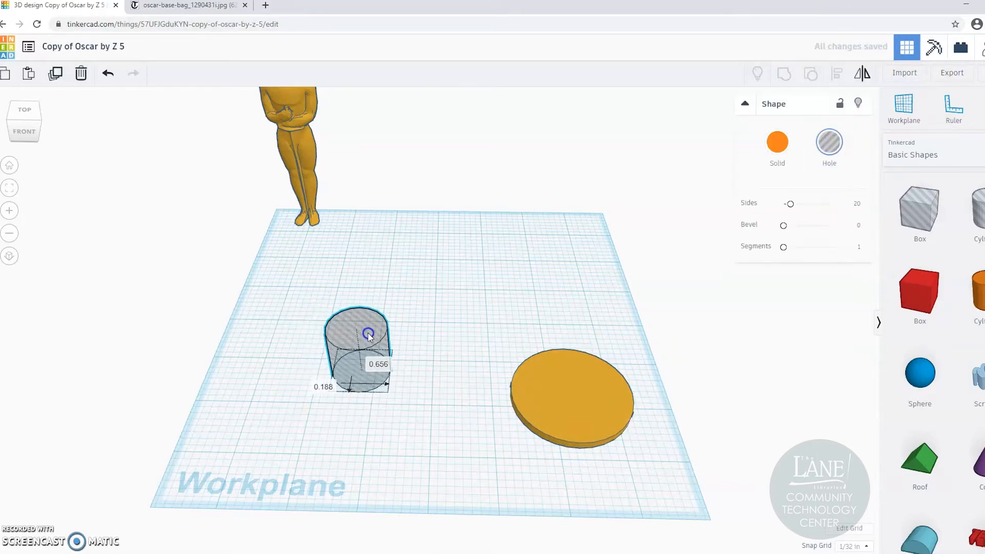
right_click_drag(380, 479, 462, 323)
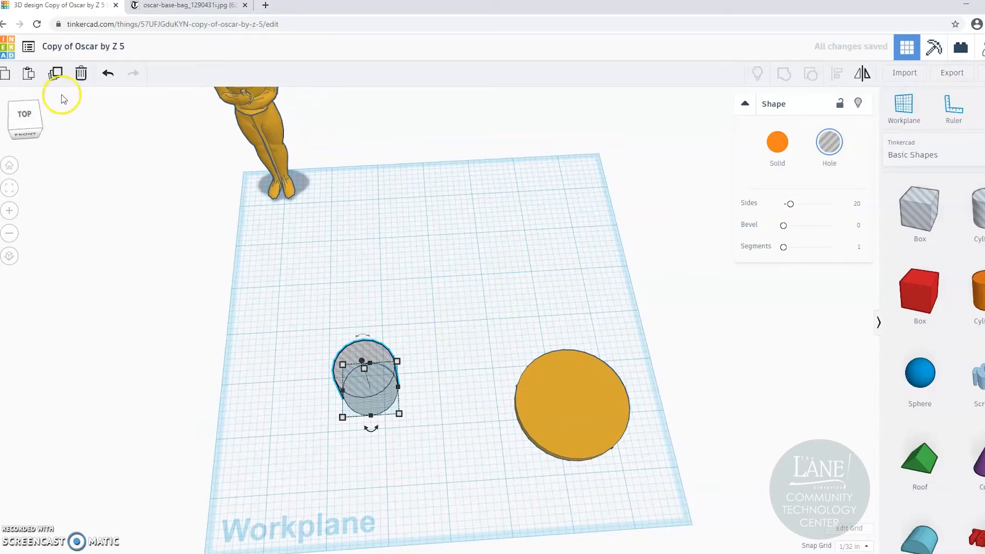
Step: Try duplicating the hole cylinder and moving the copy away, deleting each trial copy
left_click(55, 73)
left_click_drag(383, 377, 475, 296)
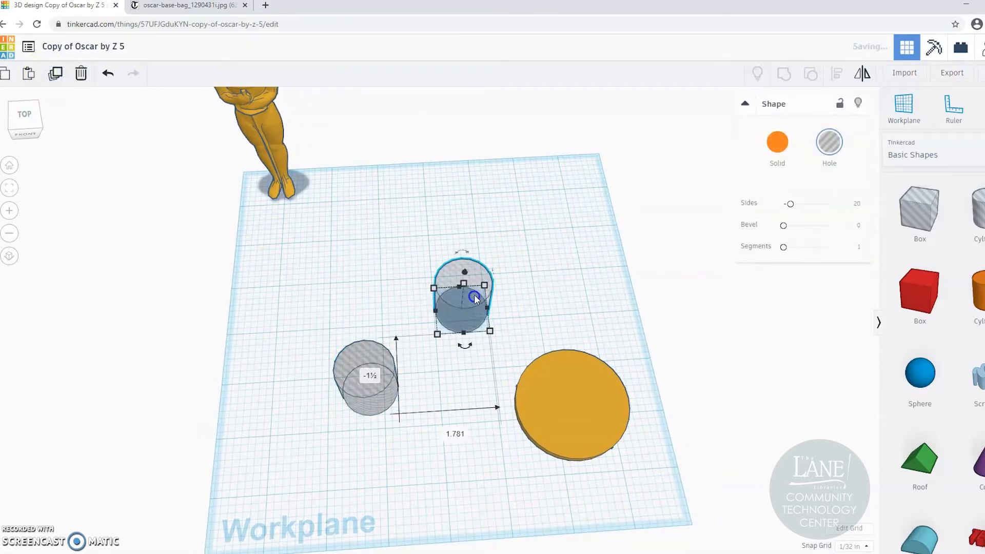
key("Delete")
left_click(367, 363)
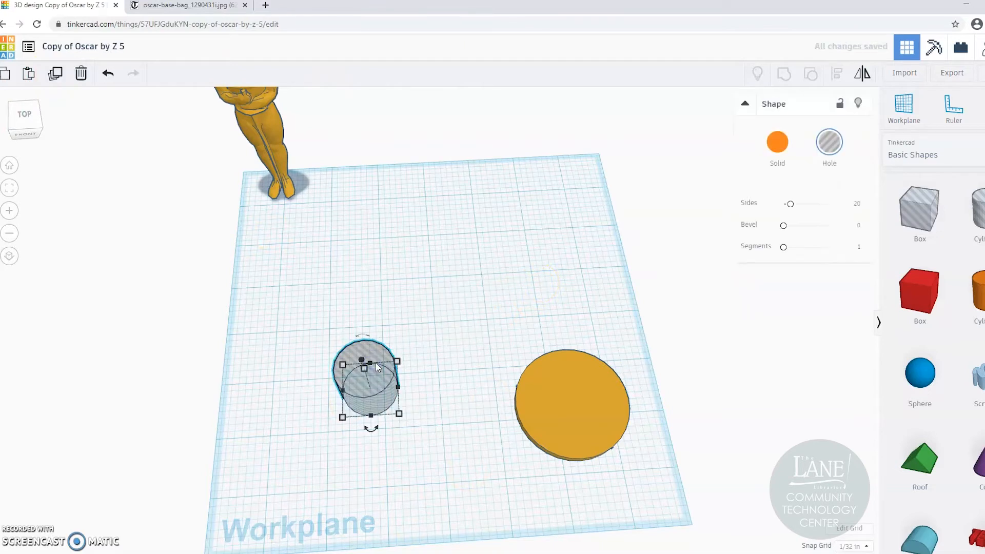
key("ctrl+d")
left_click_drag(375, 363, 536, 244)
key("Delete")
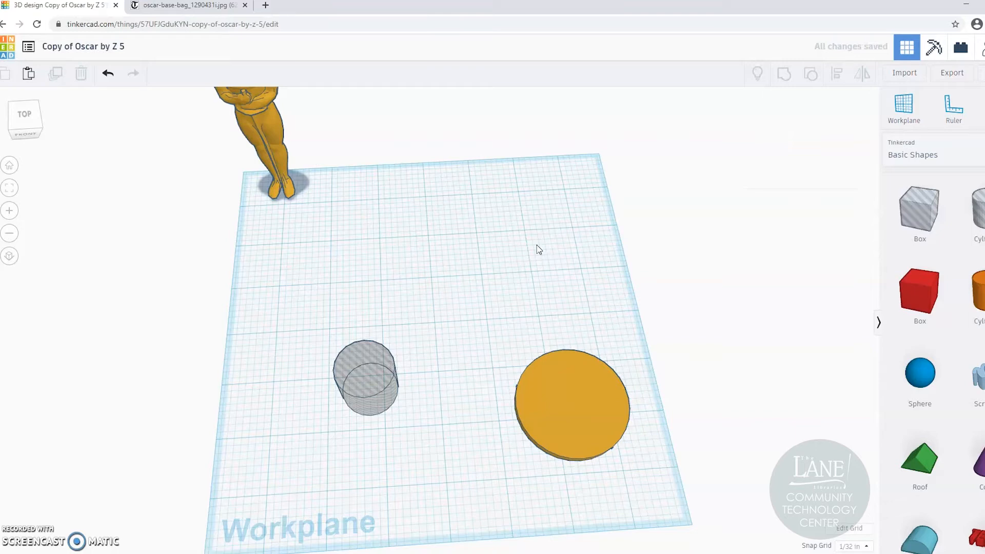
Step: Duplicate the hole cylinder four times, placing one copy on each side of the original to form a cross
left_click(369, 374)
key("ctrl+d")
left_click_drag(370, 373, 433, 378)
left_click(336, 378)
key("ctrl+d")
left_click_drag(336, 378, 306, 380)
left_click_drag(371, 358, 364, 304, "alt")
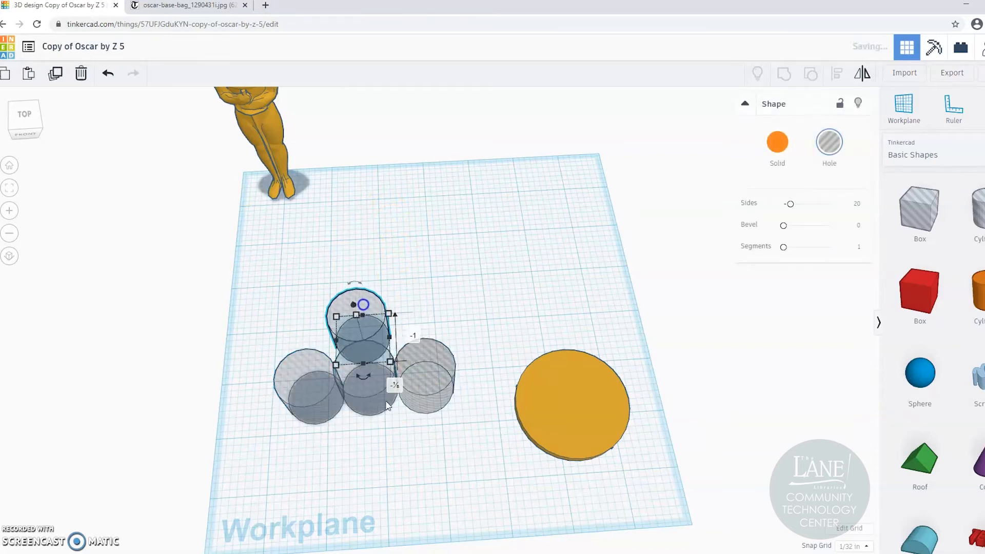
left_click_drag(365, 394, 367, 455, "alt")
Step: Try moving the front hole cylinder of the cross toward the base disc and undo the move
left_click(463, 463)
right_click_drag(464, 463, 462, 531)
left_click_drag(366, 449, 504, 404)
key("ctrl+z")
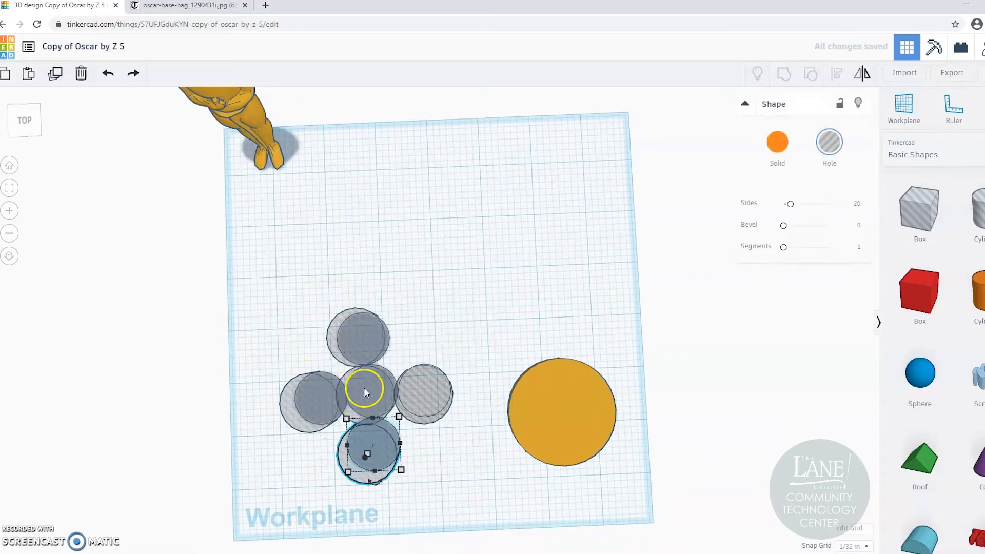
left_click(455, 311)
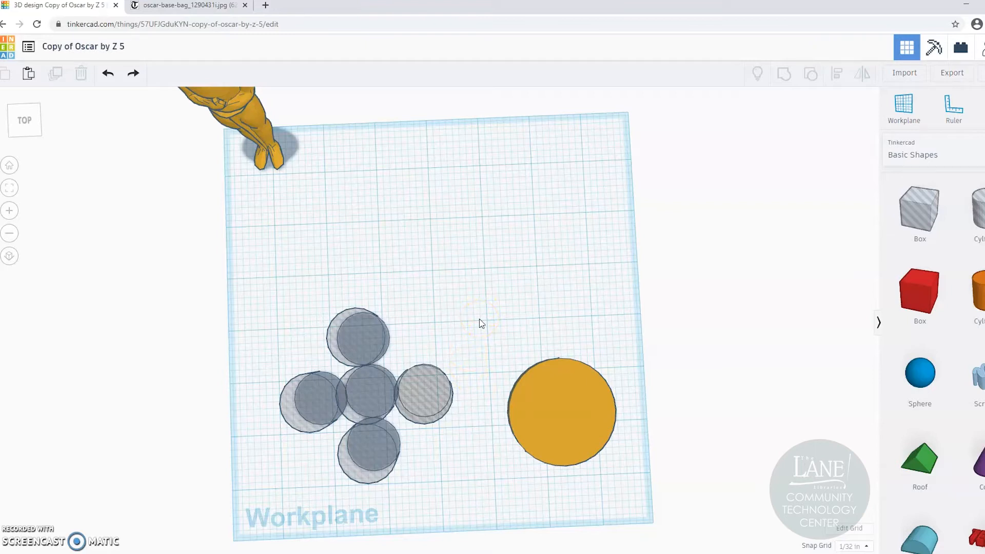
Step: Add a box and a cylinder near the workplane's back edge and center-align them in both horizontal directions
left_click_drag(915, 290, 421, 198)
left_click_drag(976, 289, 563, 184)
left_click_drag(660, 95, 355, 232)
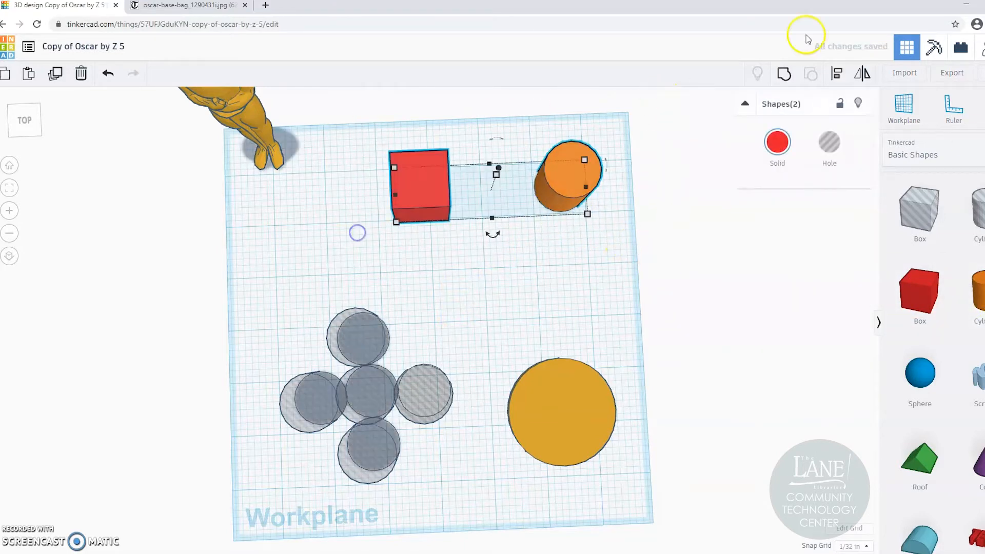
left_click(837, 75)
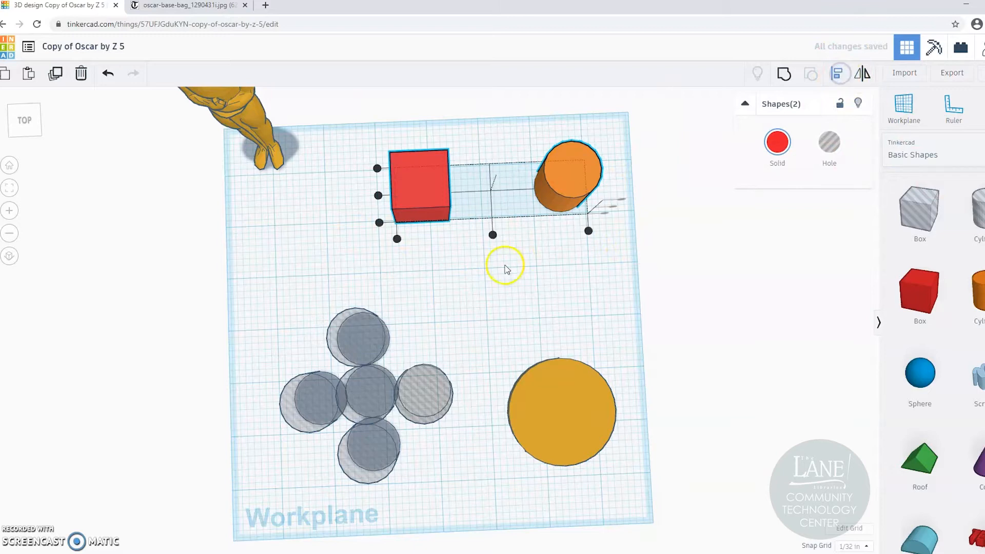
left_click(378, 196)
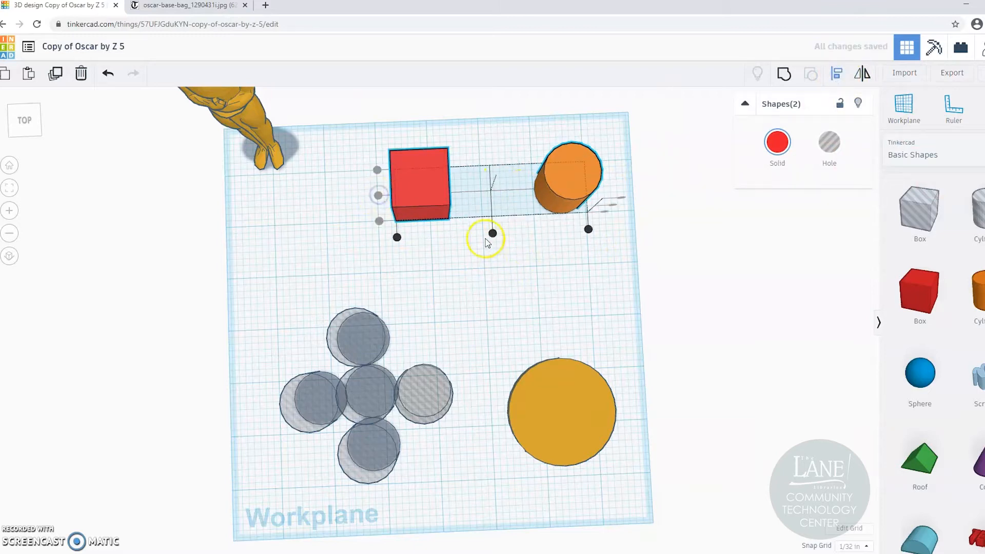
left_click(492, 235)
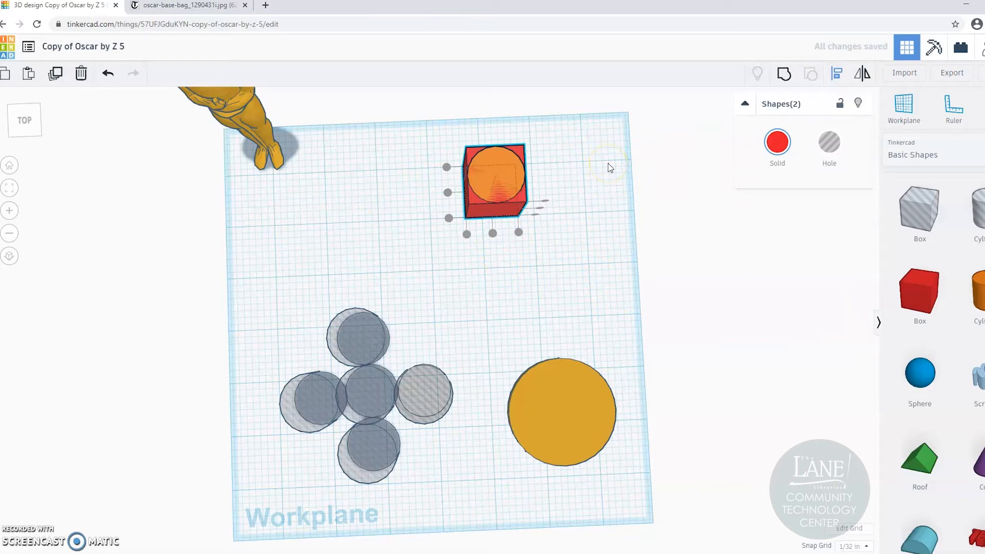
Step: Delete the aligned box and cylinder and place a new separate box and cylinder near the back edge
left_click(584, 203)
left_click_drag(588, 99, 435, 263)
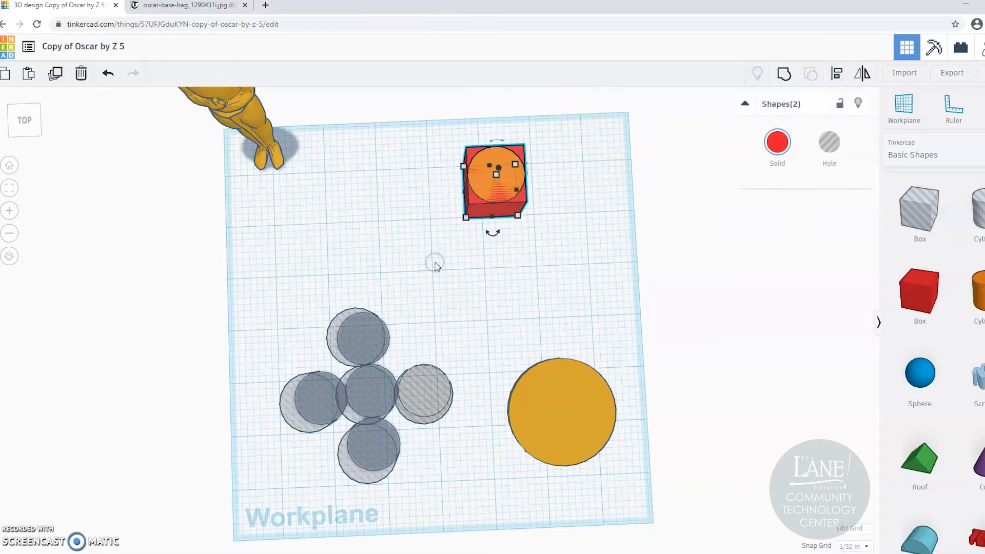
key("Delete")
left_click_drag(919, 291, 413, 181)
left_click_drag(672, 245, 550, 169)
left_click(671, 252)
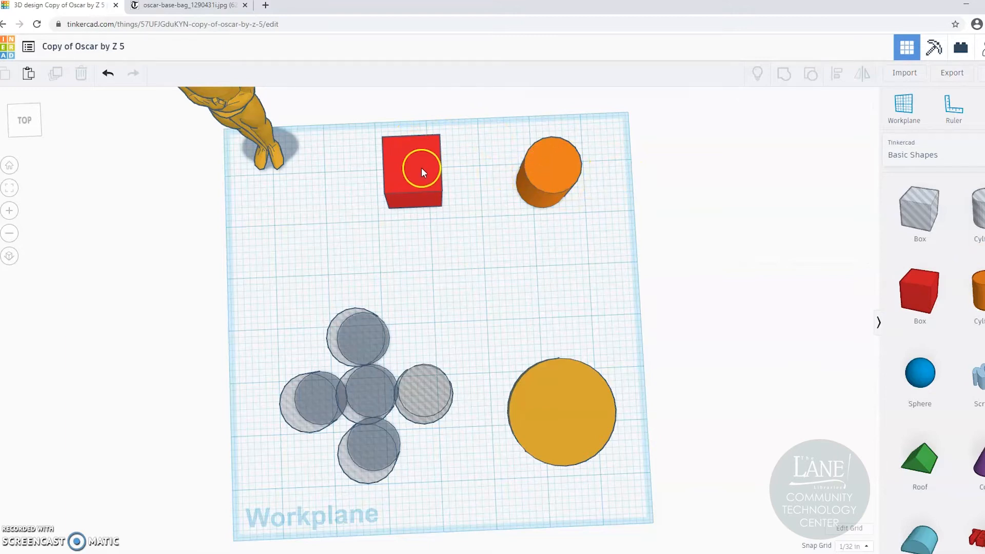
Step: Align the new cylinder to the box's center in both horizontal directions, keeping the box as the fixed reference
left_click(546, 168)
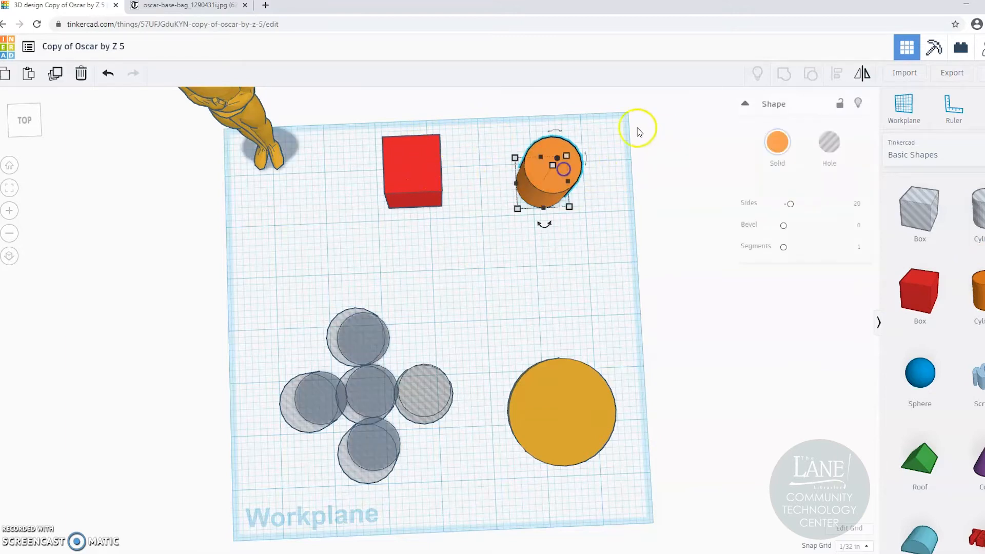
left_click(440, 165, "shift")
left_click(837, 73)
left_click(419, 168)
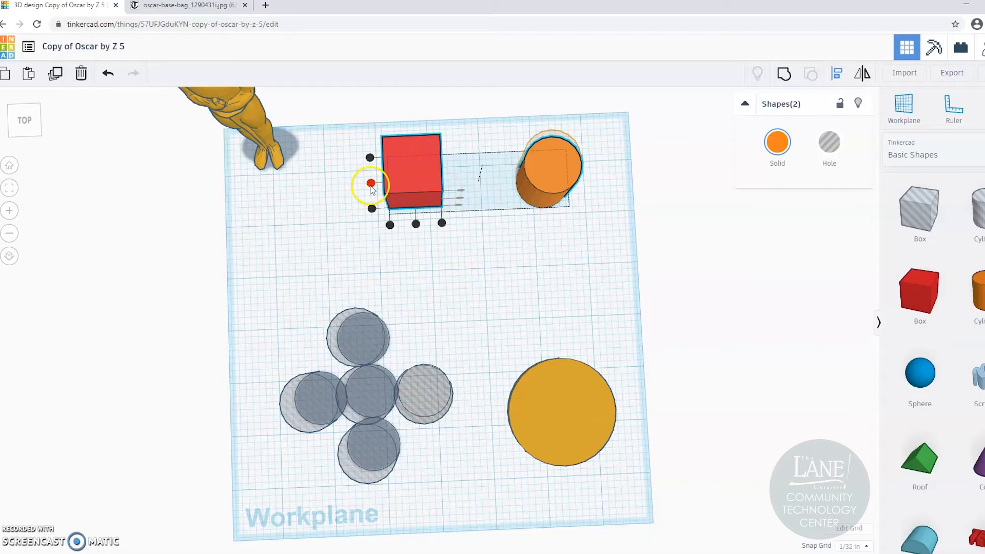
left_click(416, 224)
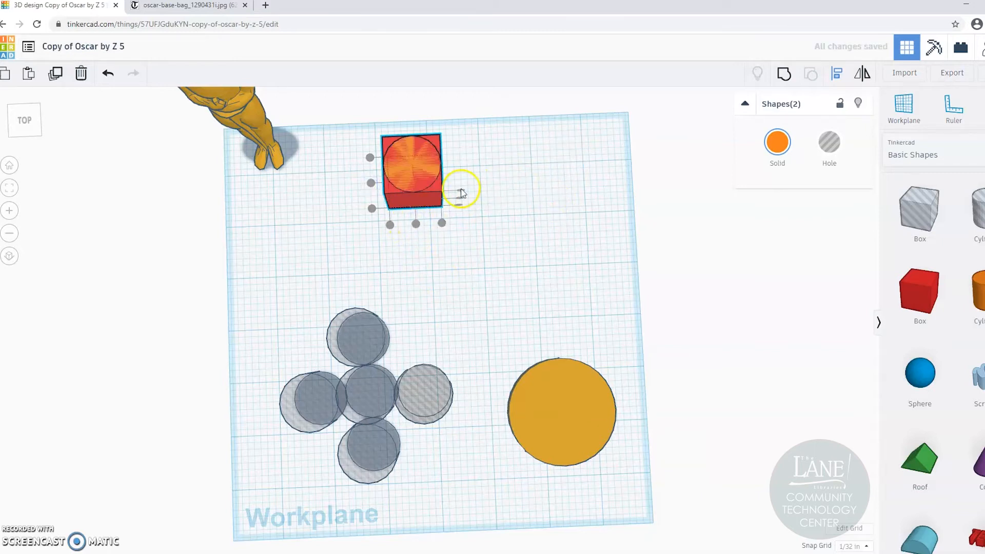
Step: Delete the box and the cylinder centered on it
left_click(479, 235)
left_click_drag(515, 101, 376, 239)
key("Delete")
left_click(438, 297)
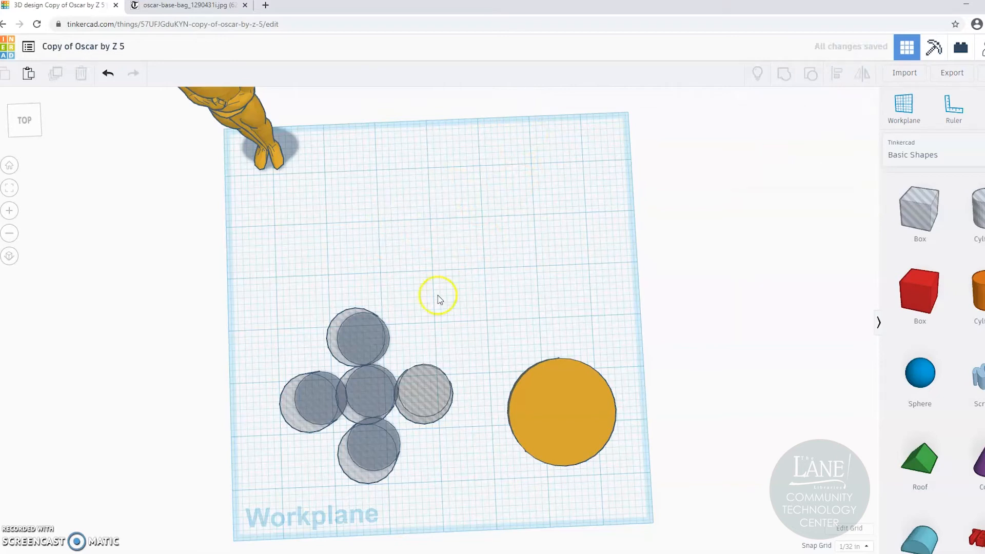
Step: Align the back and front hole cylinders of the cross to the middle cylinder's center in the left-right direction
key("ctrl+z")
left_click(362, 323)
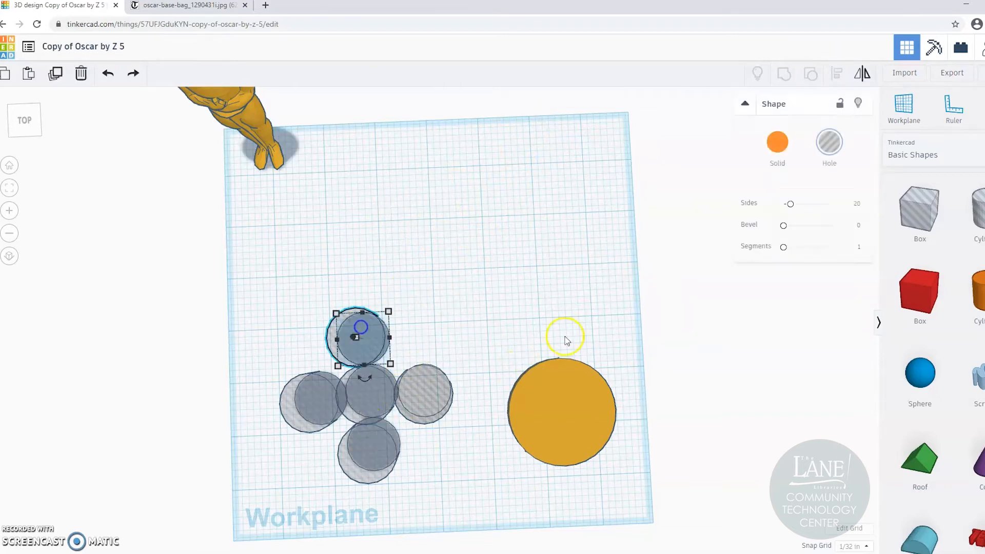
left_click(374, 405, "shift")
left_click(364, 456, "shift")
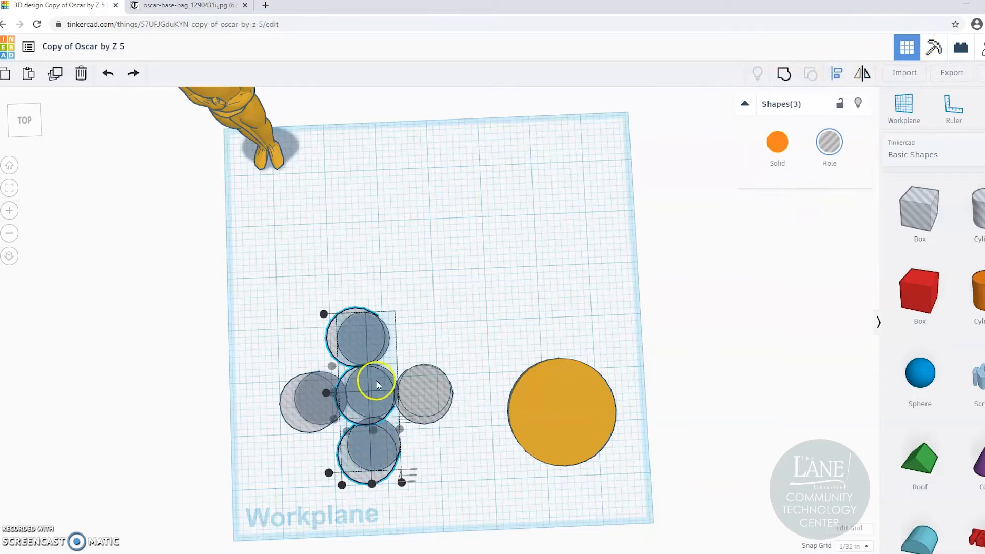
left_click(373, 431)
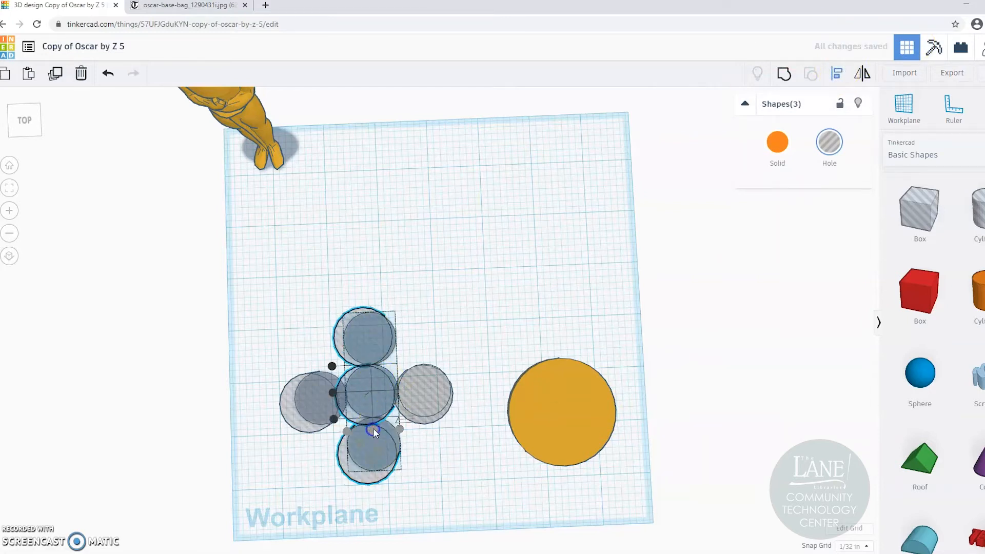
left_click(640, 464)
Step: Align the left and right hole cylinders of the cross to the middle cylinder's center in the front-back direction
left_click(328, 388)
left_click(366, 395, "shift")
left_click(444, 383, "shift")
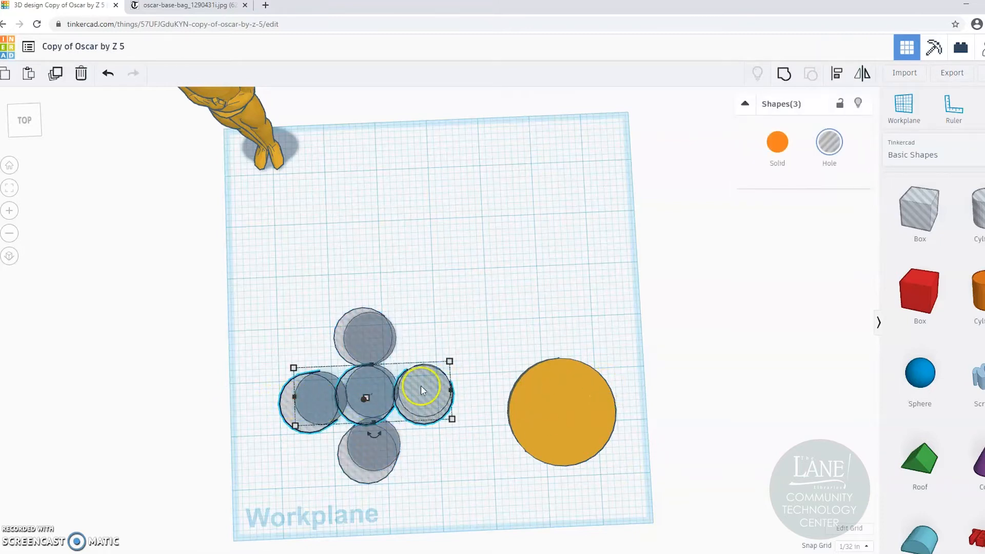
left_click(836, 73)
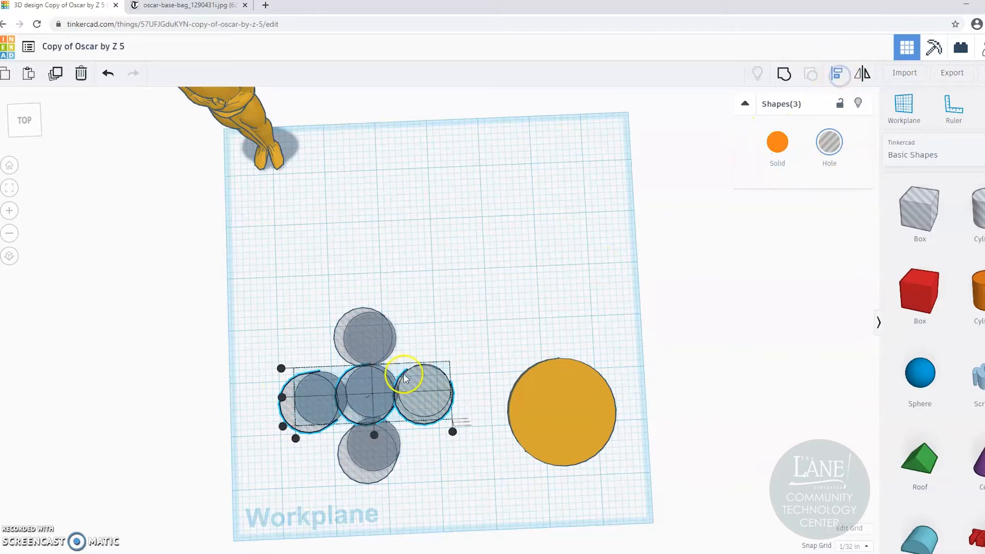
left_click(350, 382)
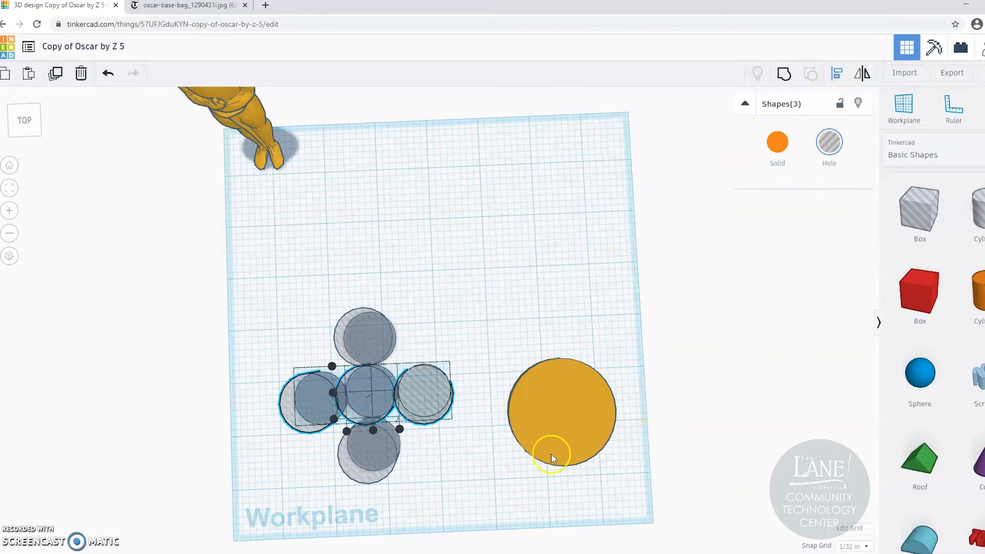
left_click(333, 392)
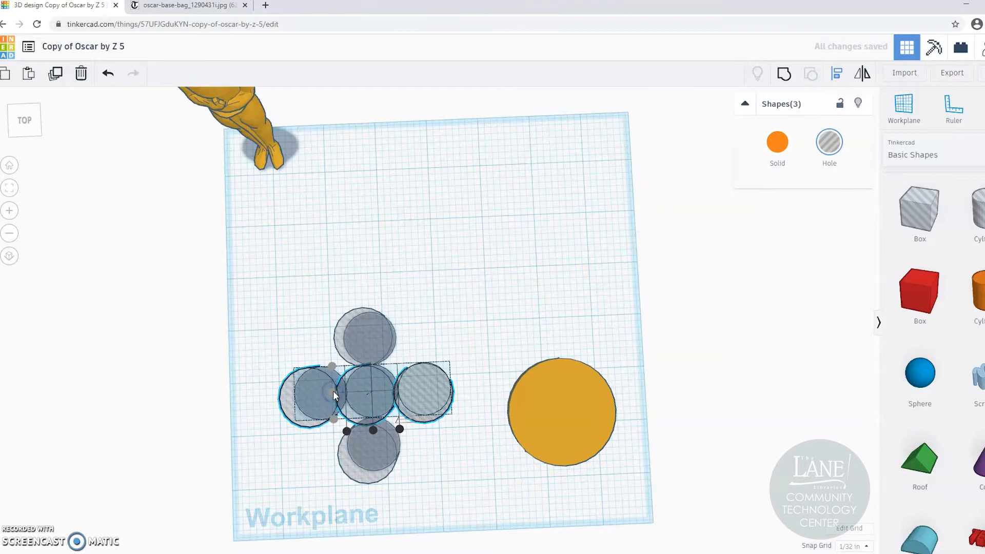
left_click(509, 236)
Step: Delete the middle hole cylinder and group the four remaining hole cylinders
mouse_move(446, 488)
right_mouse_down()
mouse_move(466, 308)
mouse_move(459, 475)
right_mouse_up()
left_click(366, 390)
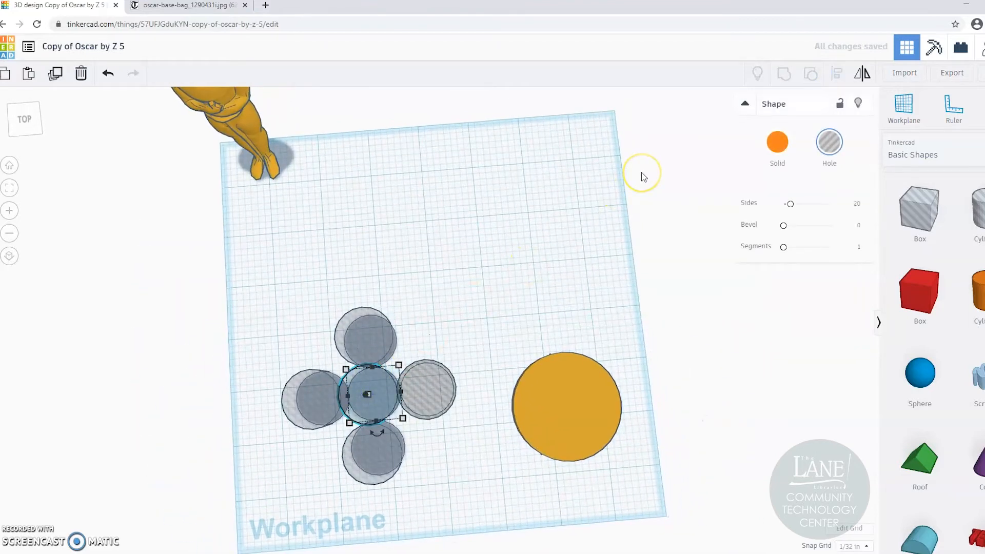
key("Delete")
left_click_drag(476, 258, 271, 518)
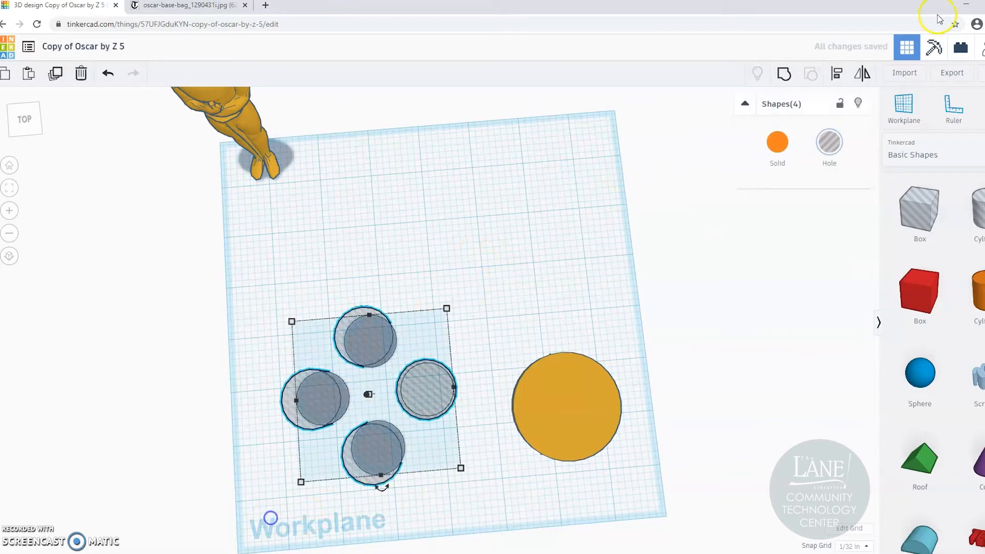
left_click(783, 75)
Step: Move the grouped hole cylinders onto the base disc, shrink the group to fit the disc's extent, and recenter it
left_click_drag(439, 391, 624, 396)
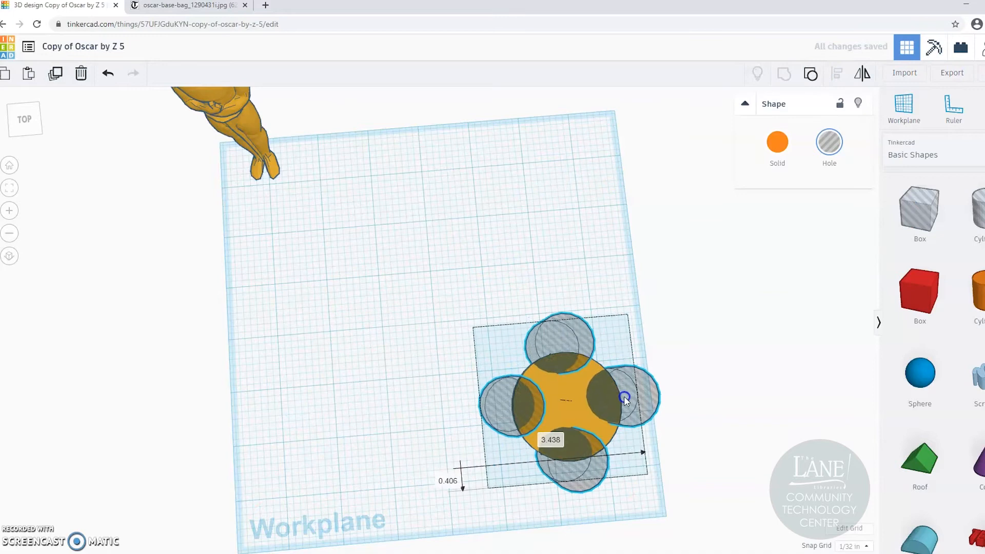
right_click_drag(405, 339, 395, 291)
left_click(684, 481)
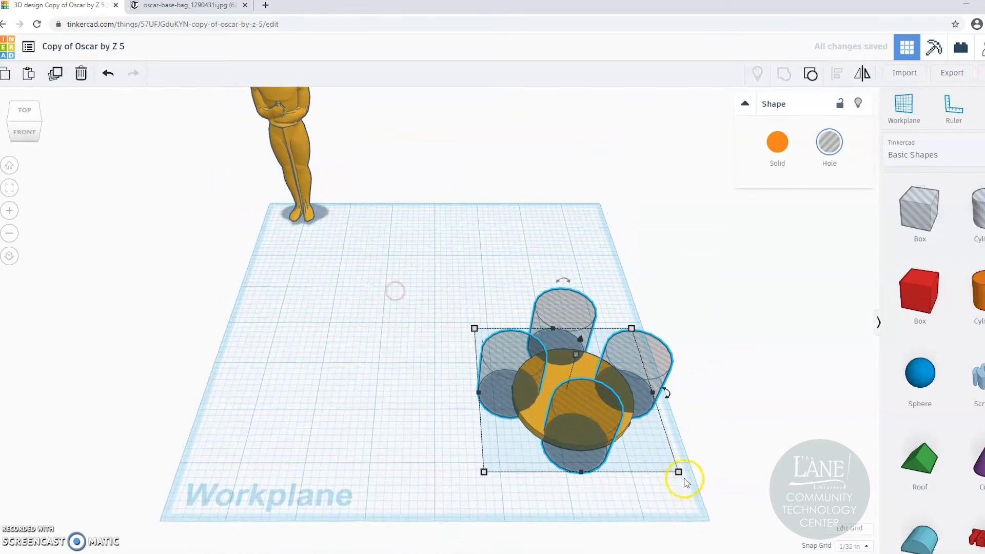
mouse_move(677, 470)
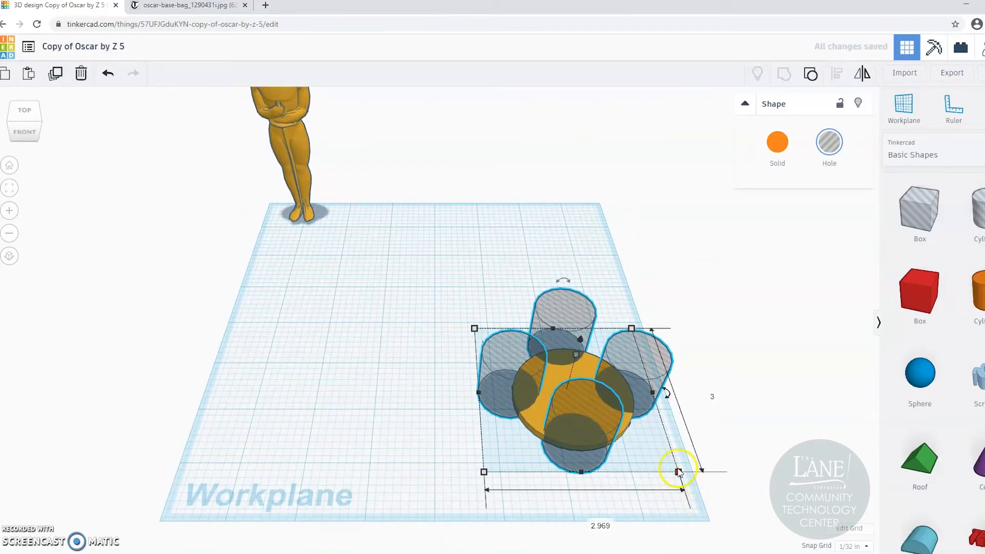
left_click_drag(677, 470, 606, 418)
left_click_drag(561, 394, 592, 408)
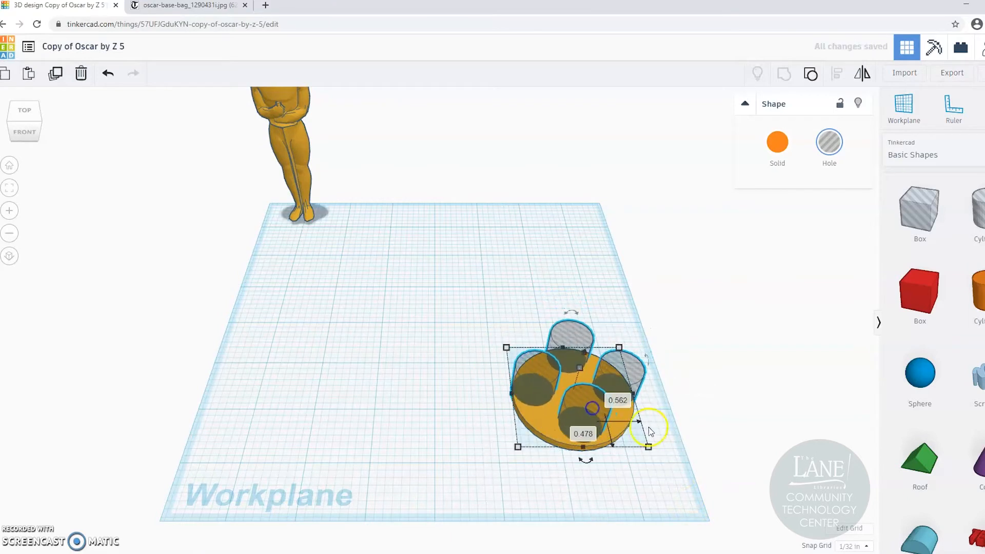
Step: Center the grouped hole cylinders on the base disc in both the left-right and front-back directions
left_click_drag(576, 402, 584, 405)
right_click_drag(650, 428, 643, 481)
left_click(643, 482)
left_click_drag(690, 316, 393, 553)
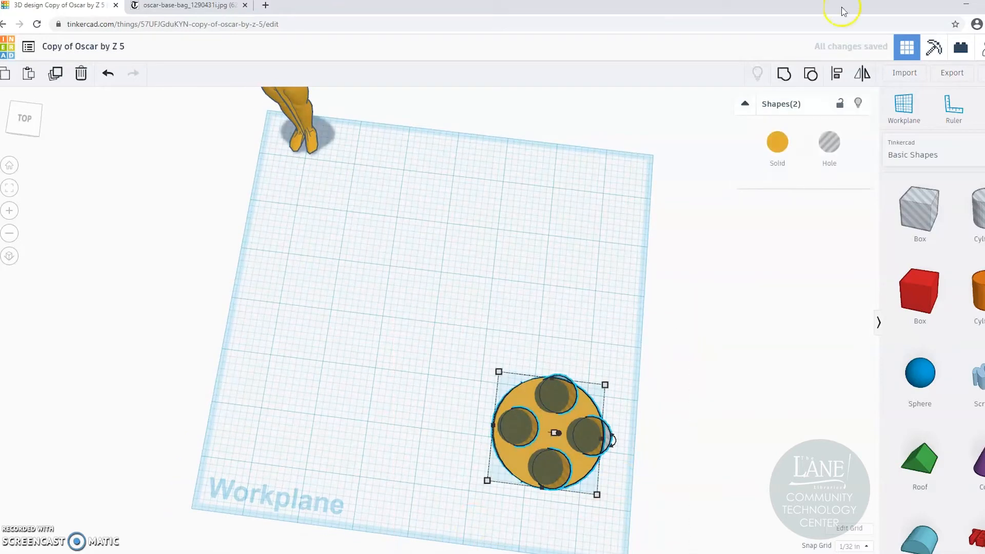
left_click(836, 74)
left_click(481, 424)
left_click(540, 500)
left_click(464, 410)
Step: Group the hole cylinders with the base disc to cut four round recesses into it
right_click_drag(464, 411, 425, 368)
left_click(617, 353)
left_click_drag(576, 286, 577, 286)
right_click_drag(449, 366, 426, 400)
left_click_drag(475, 266, 682, 488)
left_click(809, 73)
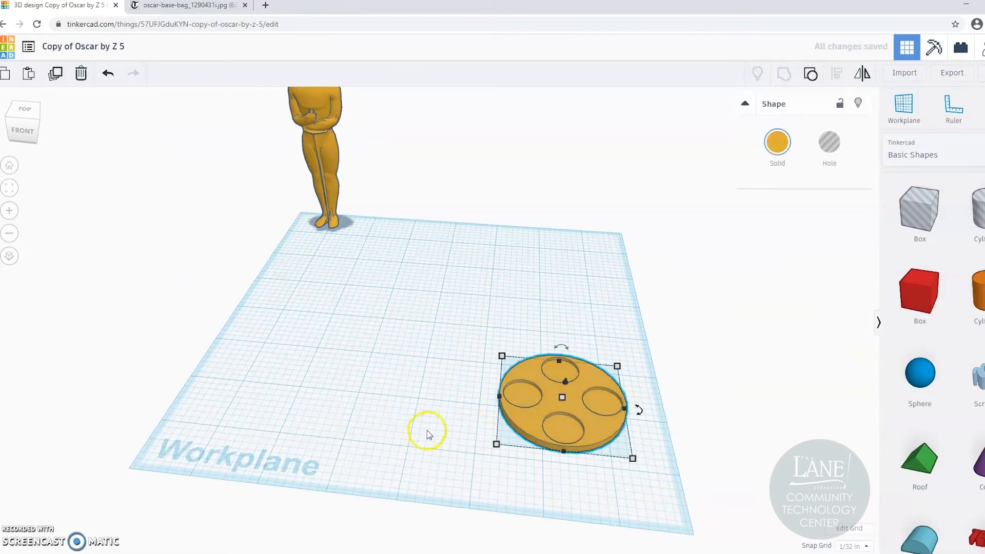
left_click(427, 430)
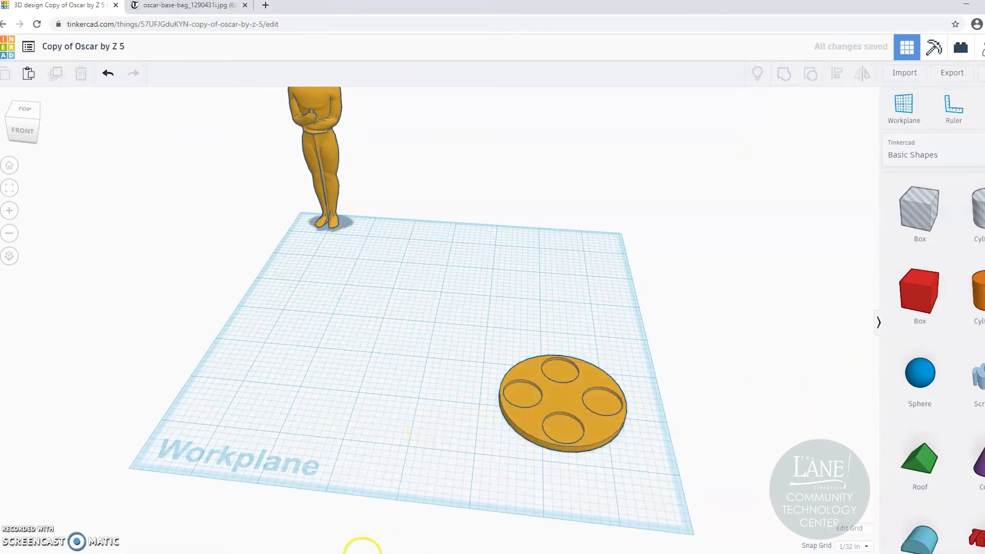
Step: Undo the edits back to the statue standing on its plain original disc
key("ctrl+z")
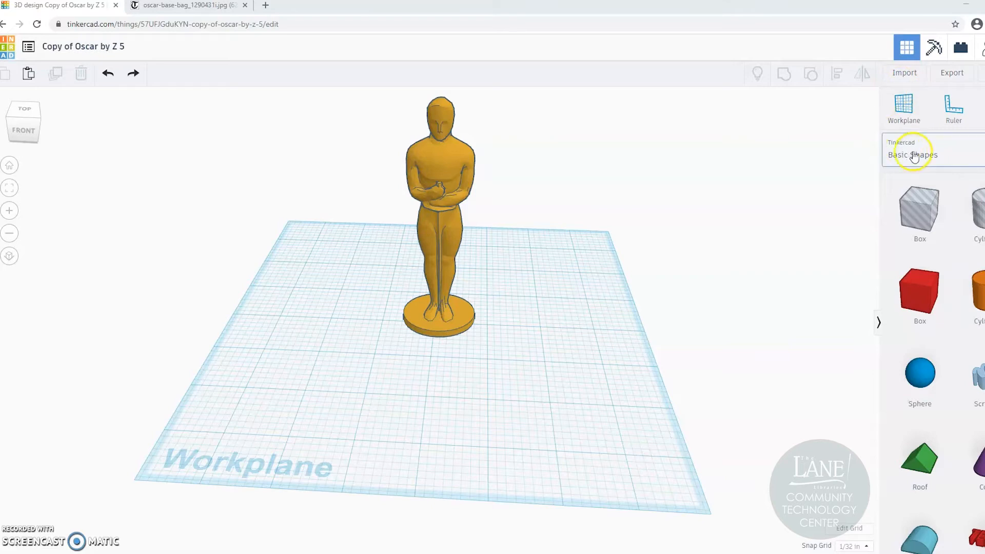
scroll(945, 263, "down", 5)
scroll(949, 270, "up", 5)
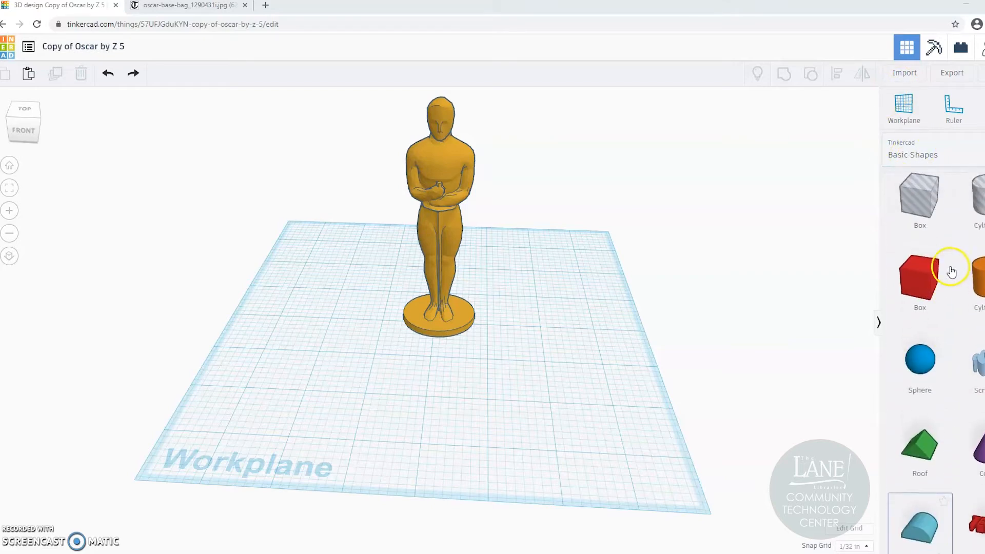
Step: Move the statue and its disc apart to opposite workplane corners and resize the disc to 2 by 2 in
left_click_drag(441, 208, 317, 175)
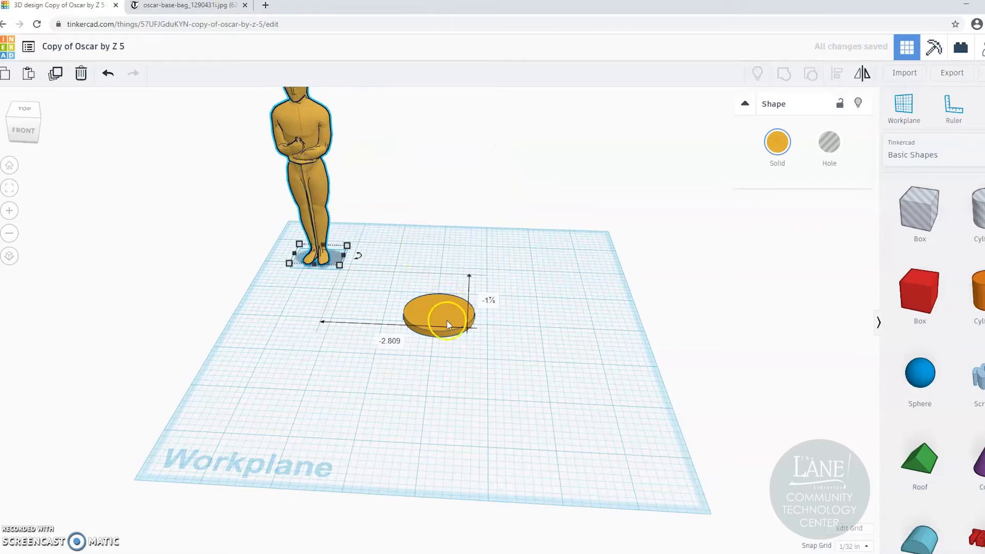
left_click_drag(446, 319, 548, 381)
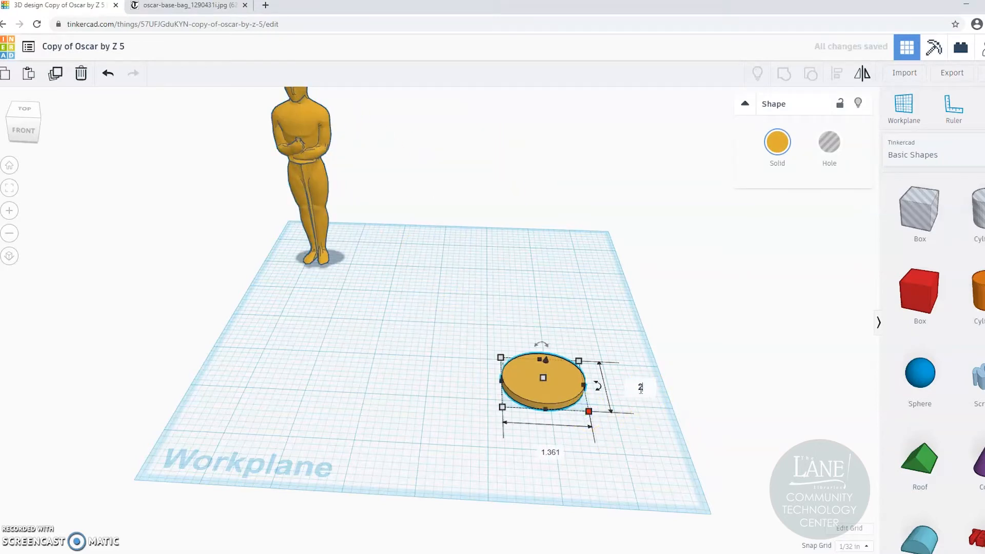
left_click(556, 495)
type("2")
key("Return")
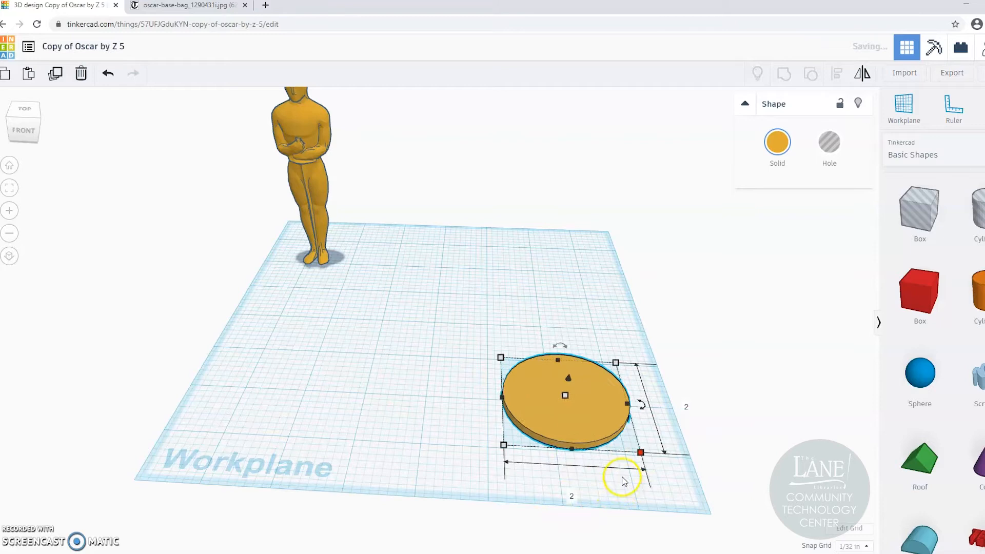
Step: Find the Circular Array among all shape generators and place it on the workplane beside the base disc
left_click(963, 153)
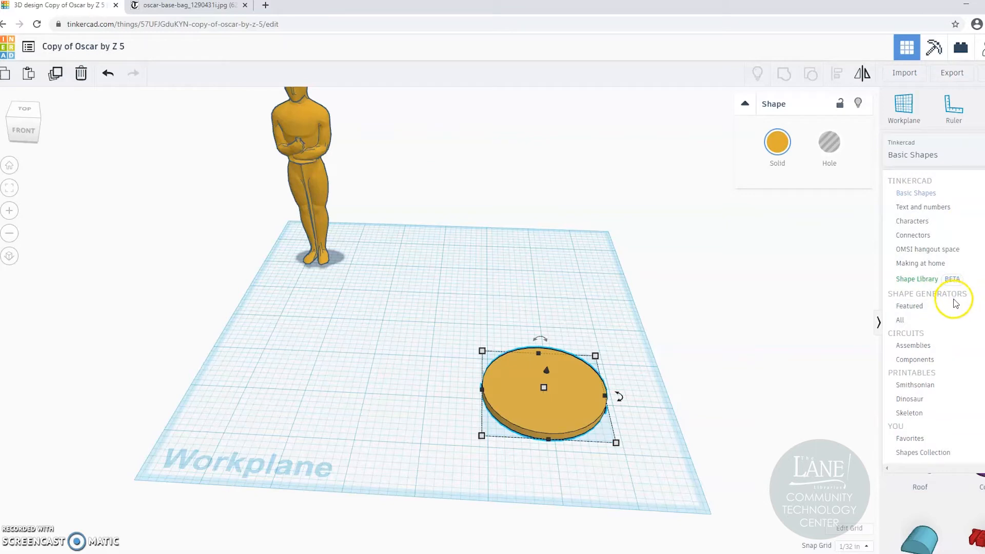
left_click(916, 320)
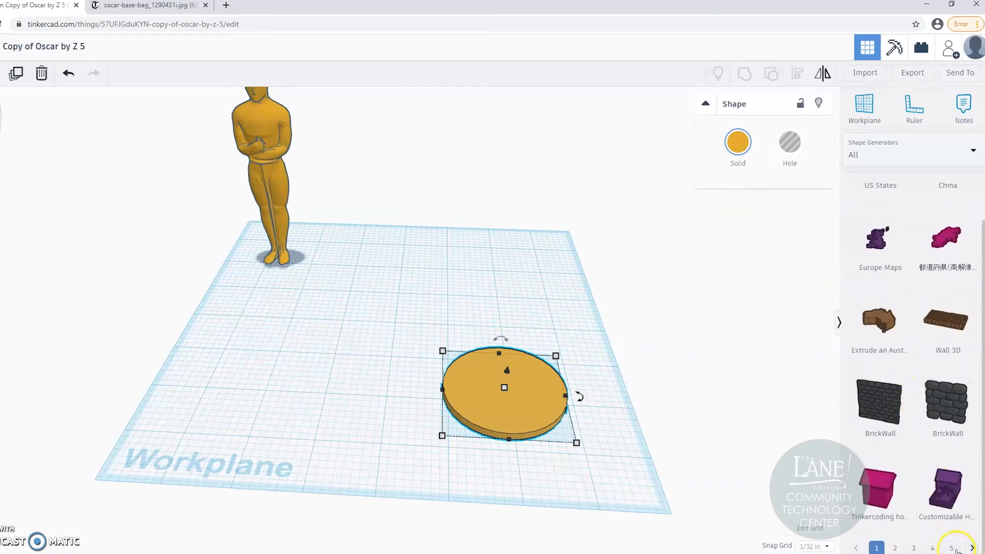
left_click(955, 550)
left_click(953, 548)
left_click(953, 547)
left_click(955, 548)
left_click(956, 548)
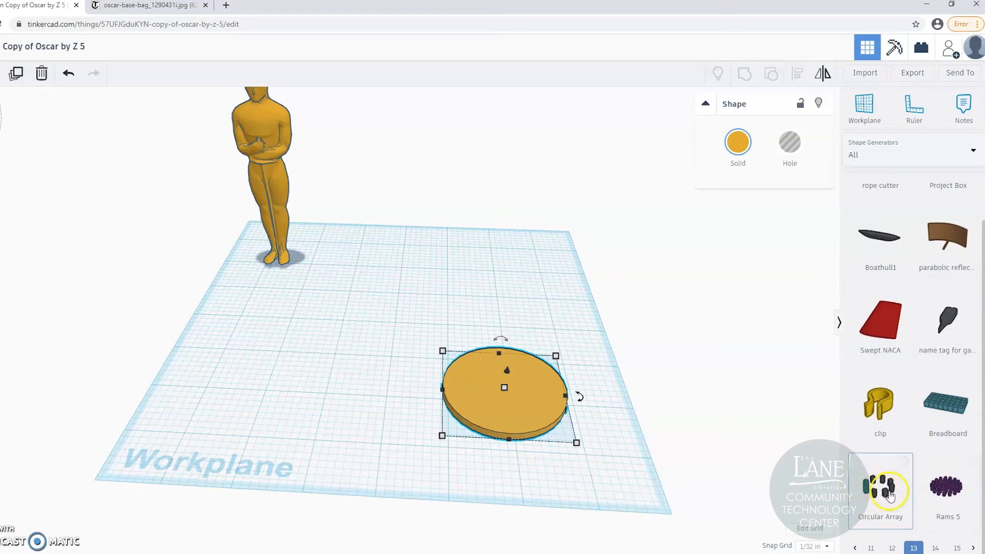
left_click_drag(815, 464, 310, 348)
left_click(408, 463)
right_click_drag(402, 465, 439, 472)
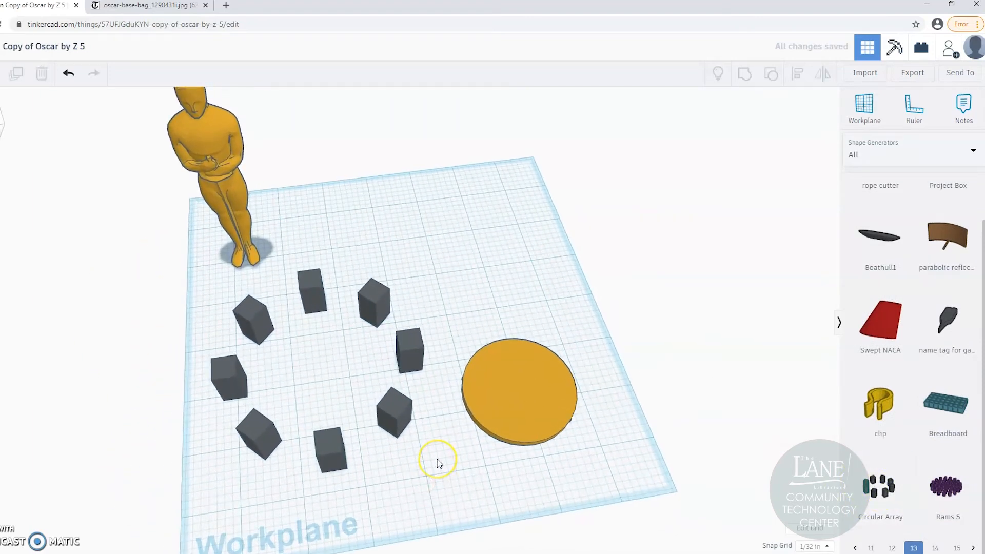
Step: Set the circular array to the Circle object with 5 copies, size about 21.83 and radius about 22.41
left_click(403, 422)
left_click(769, 208)
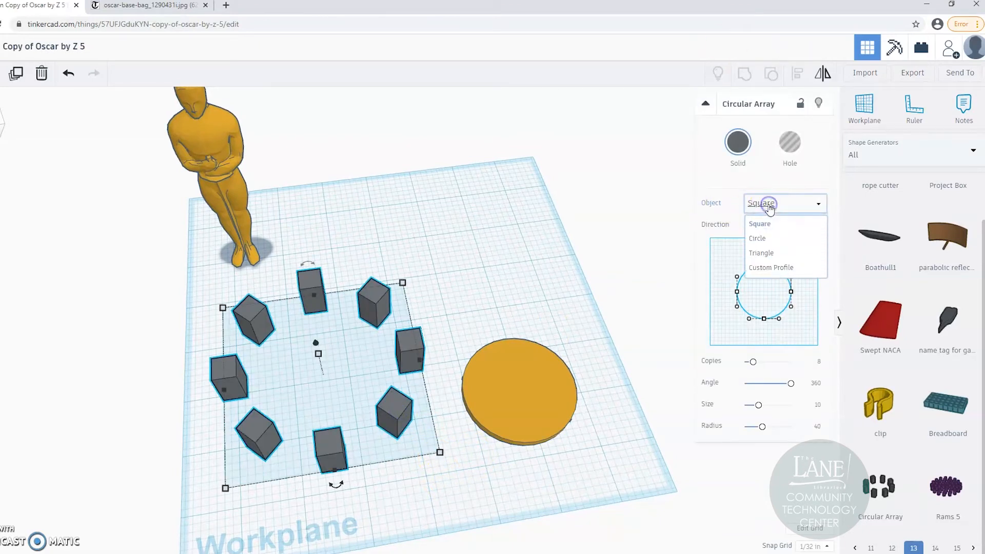
left_click(761, 239)
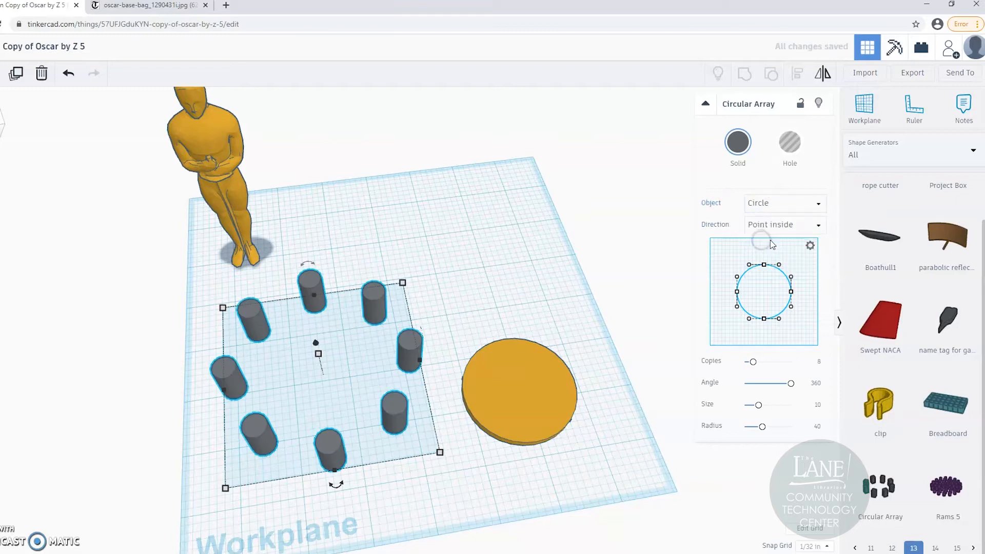
left_click_drag(750, 364, 752, 364)
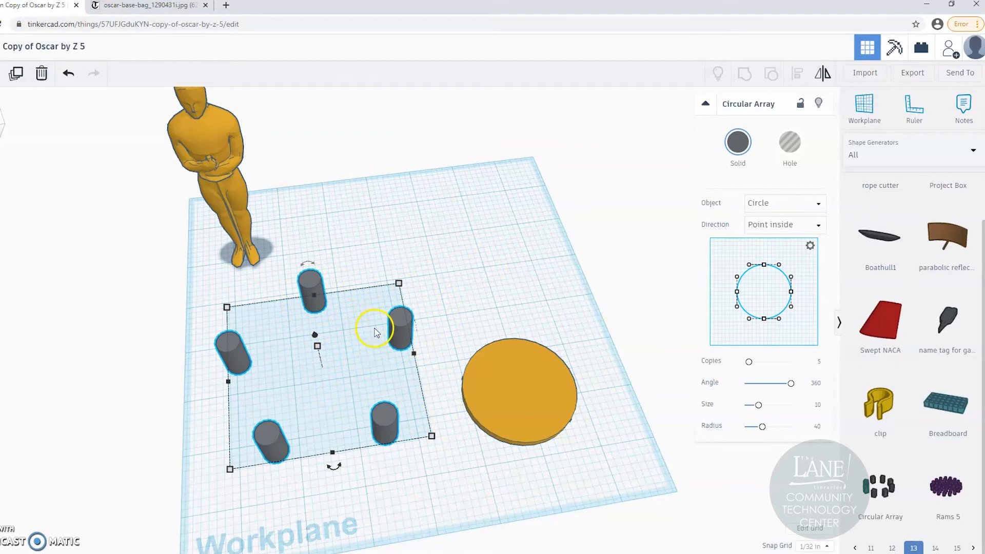
mouse_move(759, 406)
left_mouse_down()
mouse_move(797, 410)
mouse_move(753, 425)
mouse_move(785, 405)
mouse_move(754, 428)
mouse_move(778, 408)
left_mouse_up()
Step: Move the circular array onto the base disc and shrink it to fit inside the disc's outline
mouse_move(451, 465)
right_mouse_down()
mouse_move(454, 525)
mouse_move(459, 469)
mouse_move(465, 476)
right_mouse_up()
left_click_drag(376, 341, 574, 338)
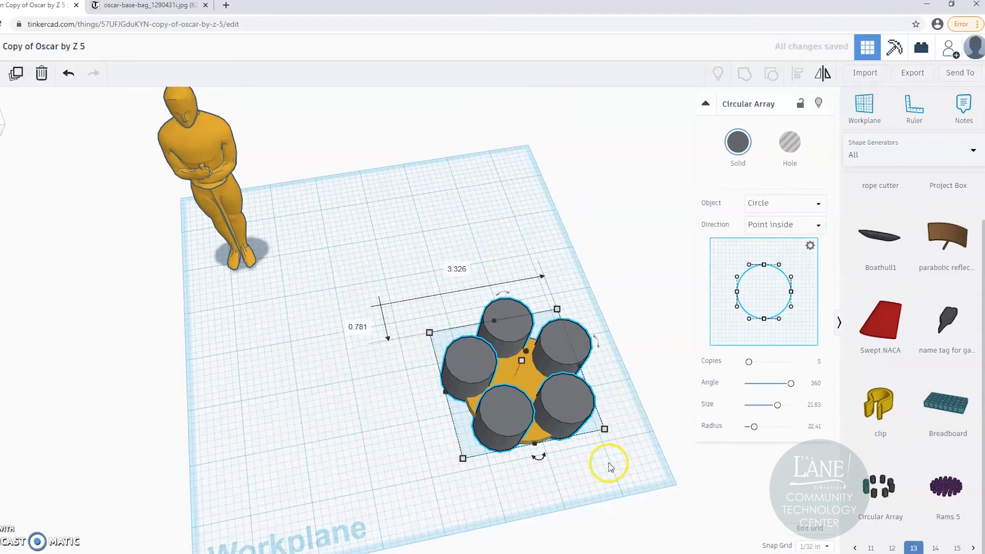
left_click_drag(604, 428, 563, 398)
right_click_drag(592, 430, 560, 467)
left_click_drag(516, 476, 519, 482, "shift")
Step: Align the circular array with the base disc's center in the left-right and front-back directions
left_click_drag(598, 281, 369, 548)
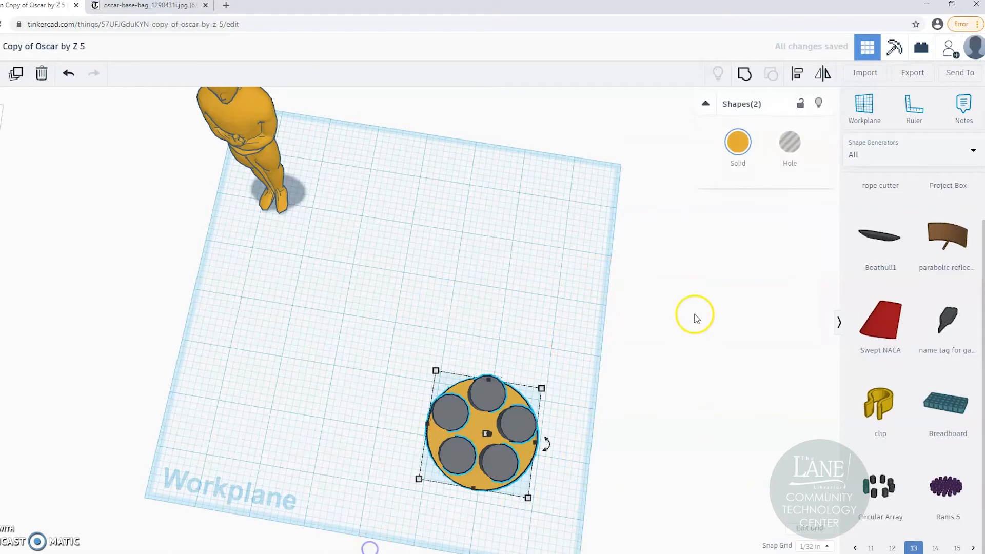
left_click(562, 342)
left_click(548, 439)
right_click_drag(547, 438, 581, 446)
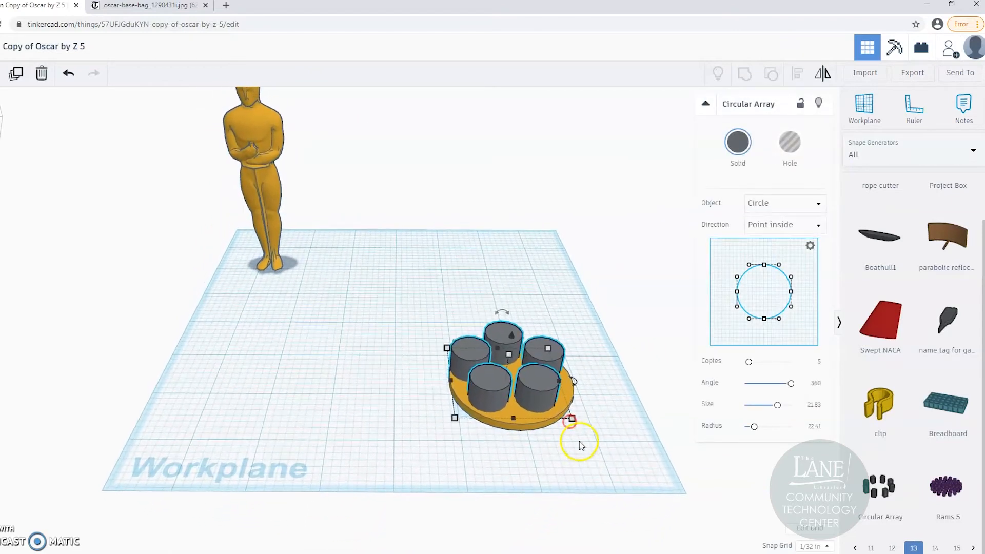
left_click(523, 433, "shift")
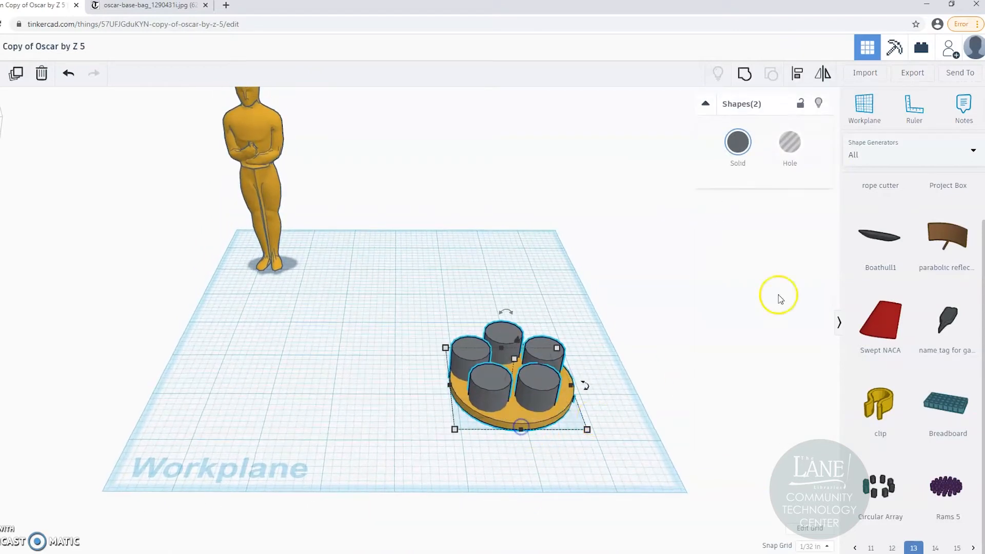
left_click(797, 71)
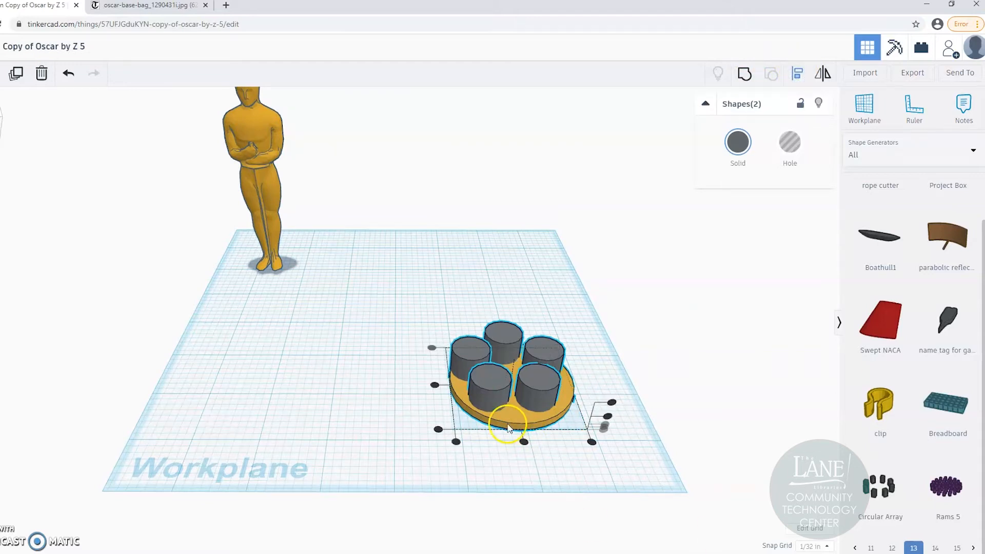
left_click(523, 441)
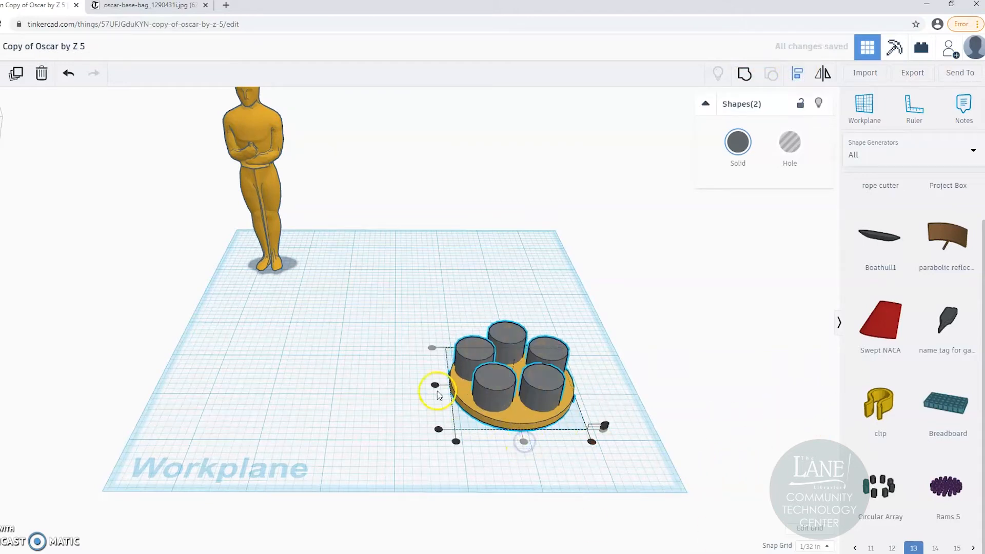
left_click(435, 385)
Step: Shift the circular array about 0.063 in along both directions on the base disc
right_click_drag(661, 467, 636, 536)
left_click(497, 399)
left_click(584, 364)
left_click(497, 402)
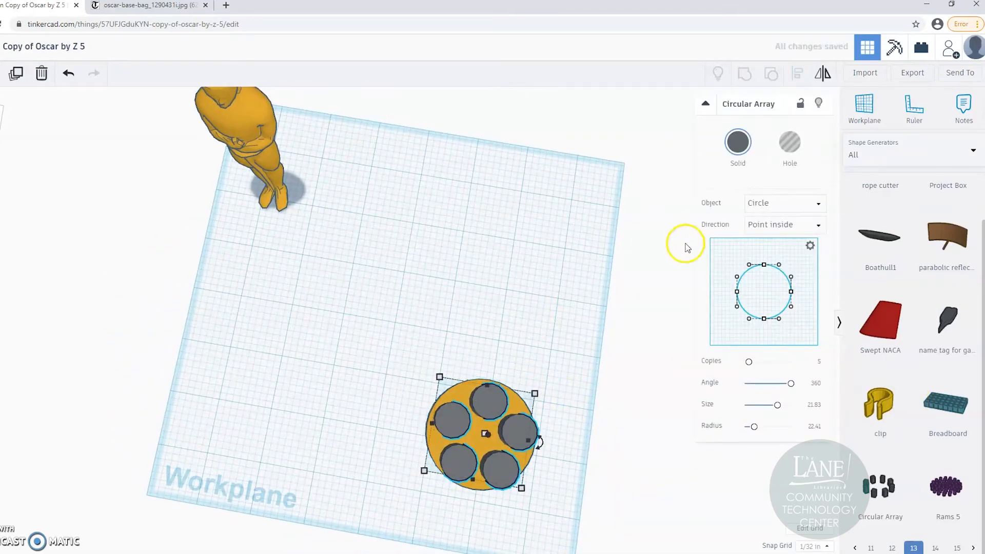
left_click(562, 310)
right_click_drag(563, 311, 560, 233)
left_click(536, 352)
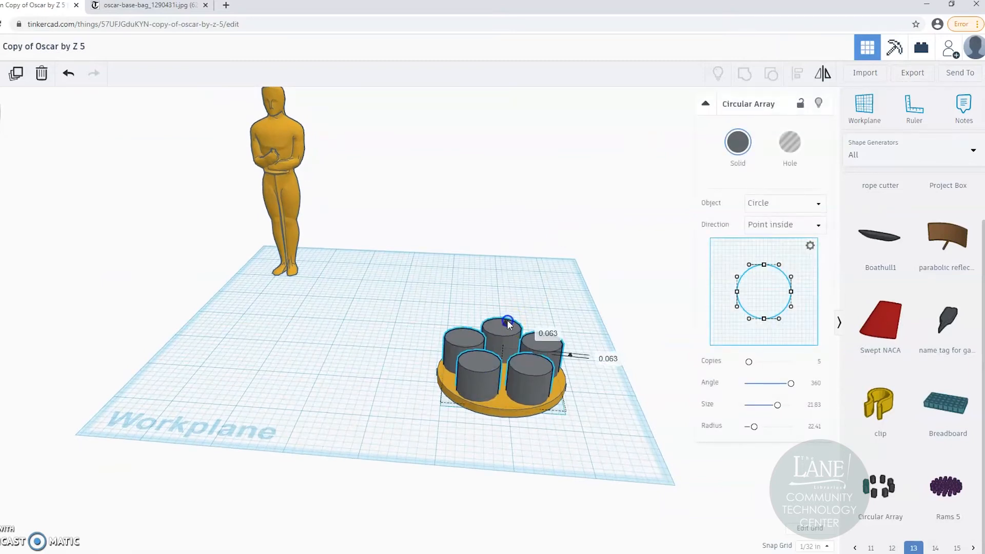
Step: Turn the circular array into a hole and select it together with the base disc
left_click(787, 149)
left_click(363, 367)
right_click_drag(418, 297, 435, 288)
left_click_drag(430, 269, 583, 478)
left_click(667, 444)
right_click_drag(667, 444, 593, 482)
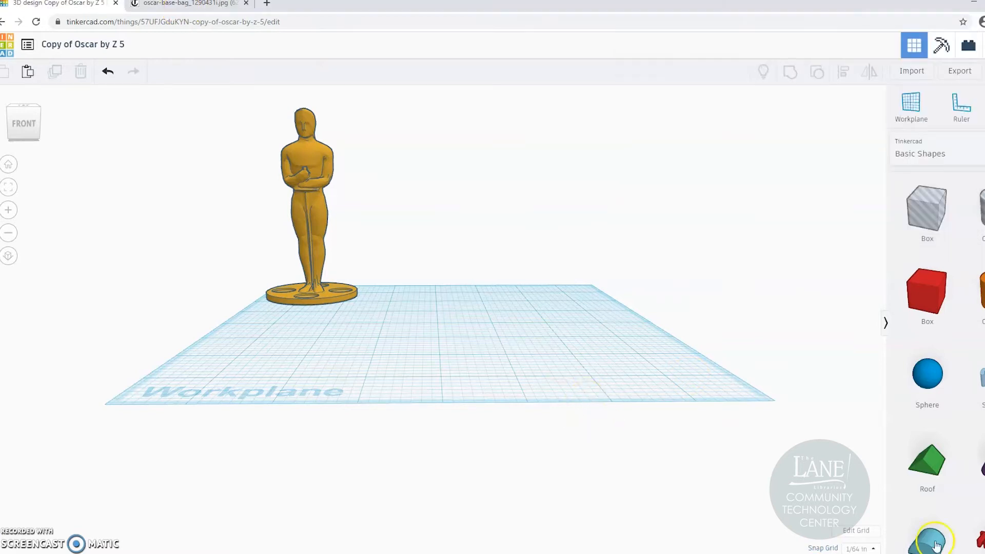
Step: Place a cone near the workplane's front right, set its length and width to 2.3 in, and increase its height
left_click_drag(967, 477, 545, 354)
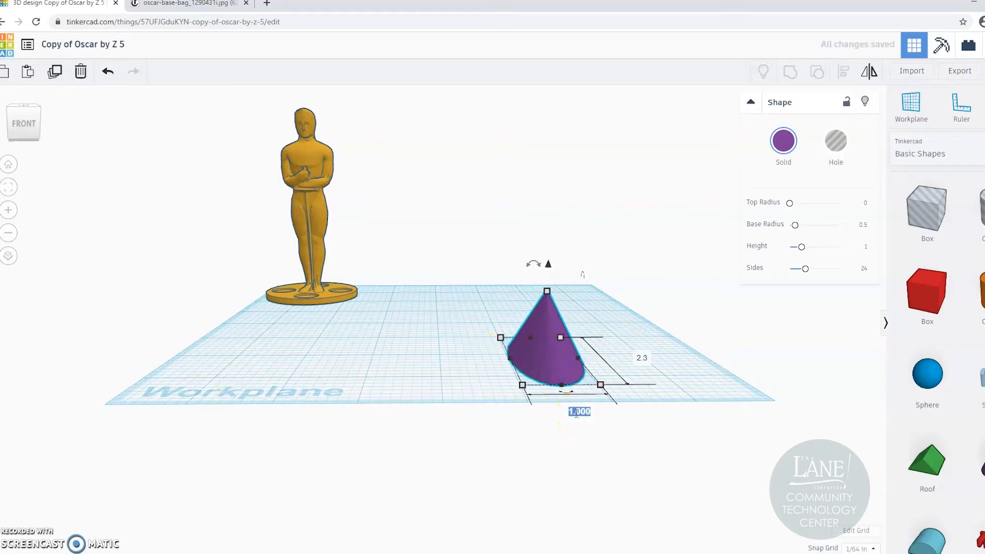
key("Return")
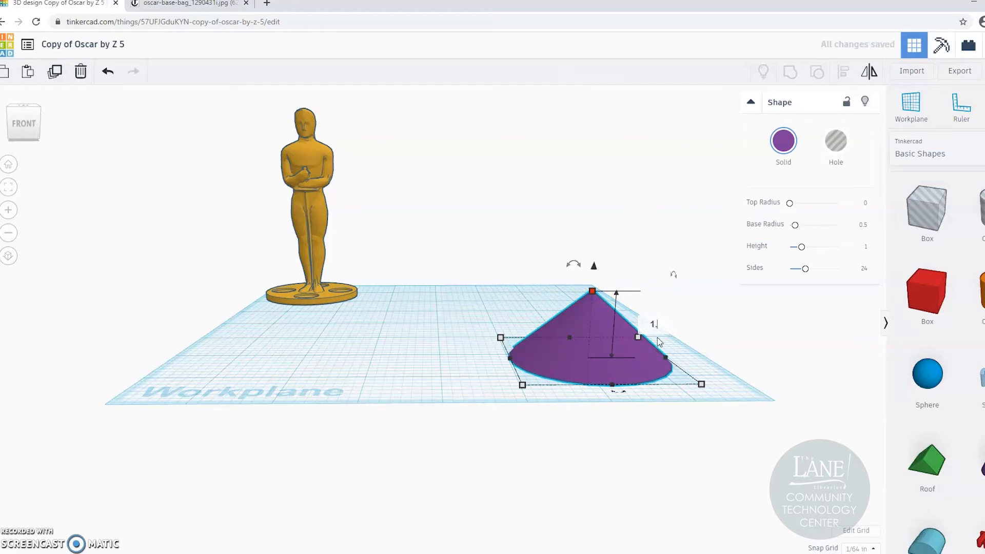
key("Return")
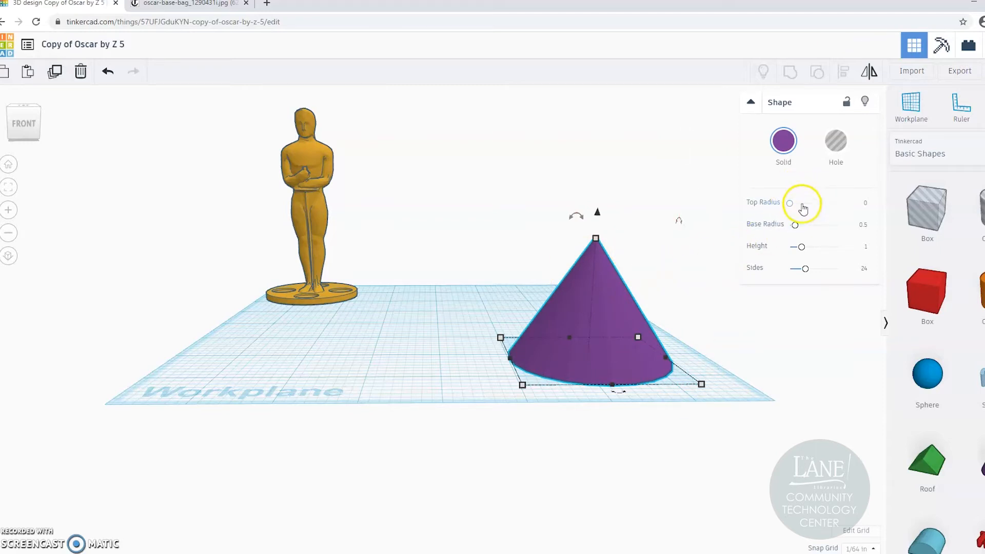
Step: Set the cone's top radius to 1.15, base radius to 1 and sides to 64
left_click(867, 204)
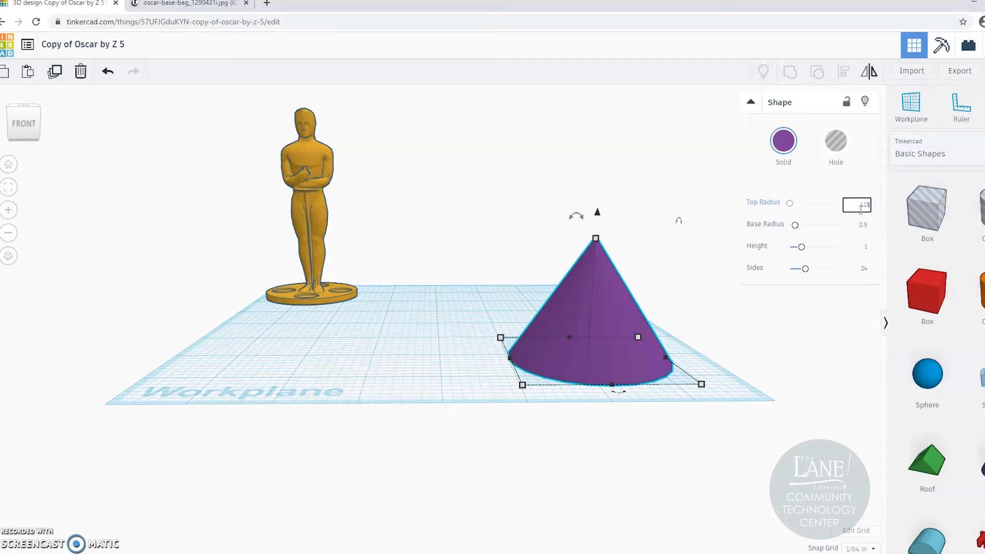
key("Return")
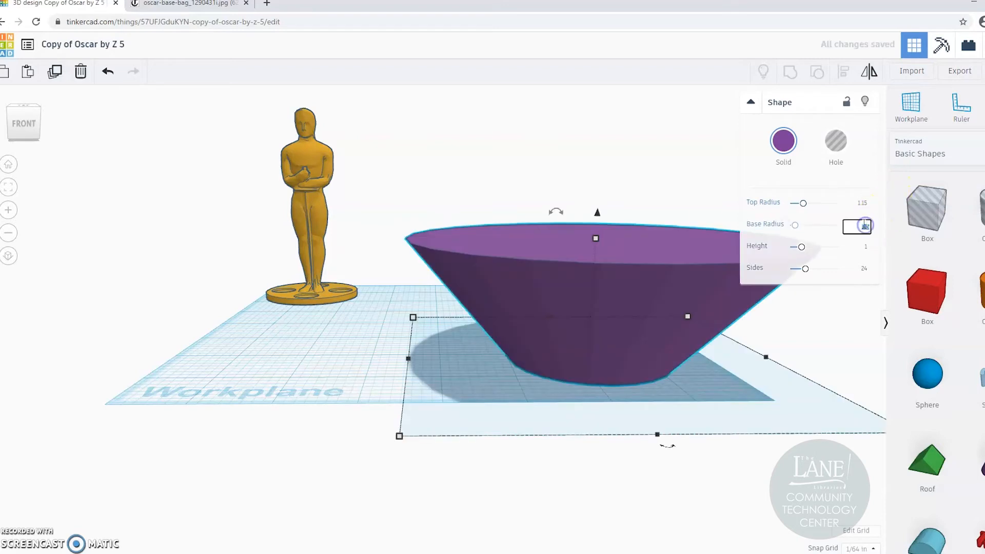
type("1")
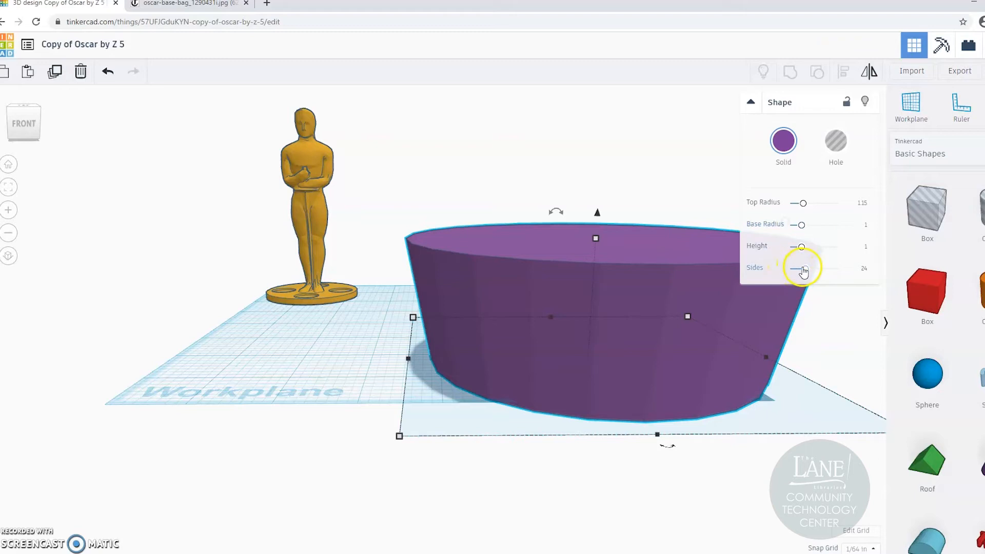
left_click_drag(803, 271, 879, 272)
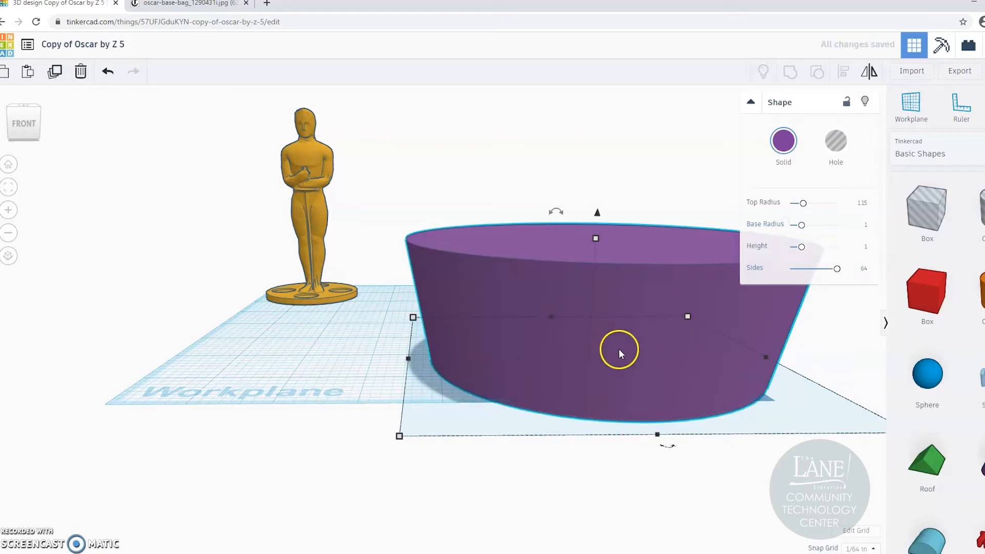
Step: Resize the tapered purple base to 2.3 by 2.3 in and move it back onto the workplane's open area
right_click_drag(619, 354, 590, 308)
left_click(542, 282)
type("2.3")
key("Return")
right_click_drag(248, 154, 562, 428)
left_click(485, 382)
type("2.3")
key("Return")
left_click_drag(637, 354, 482, 308)
left_click(383, 400)
right_click_drag(384, 400, 384, 340)
scroll(436, 285, "up", 5)
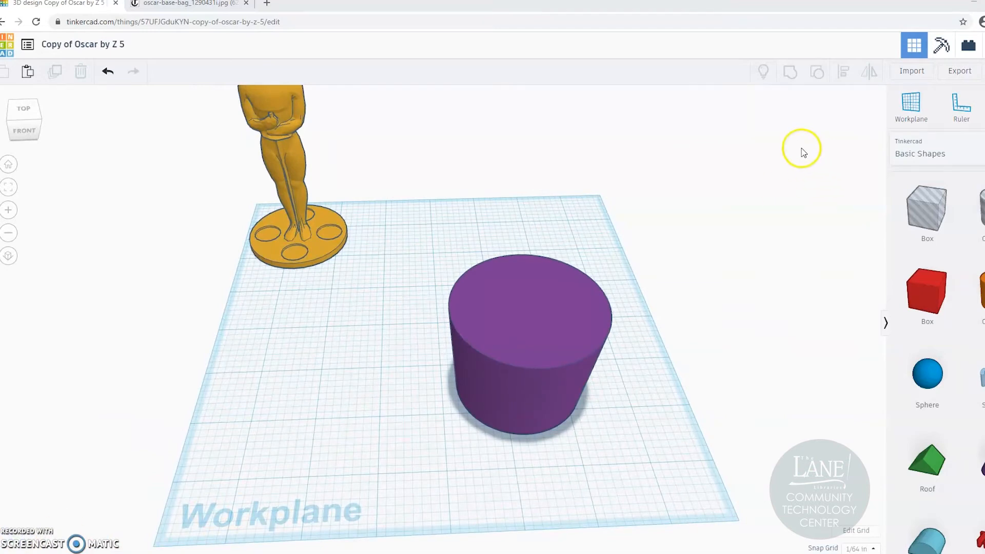
Step: Place a new workplane on the top face of the tapered purple base
left_click(911, 105)
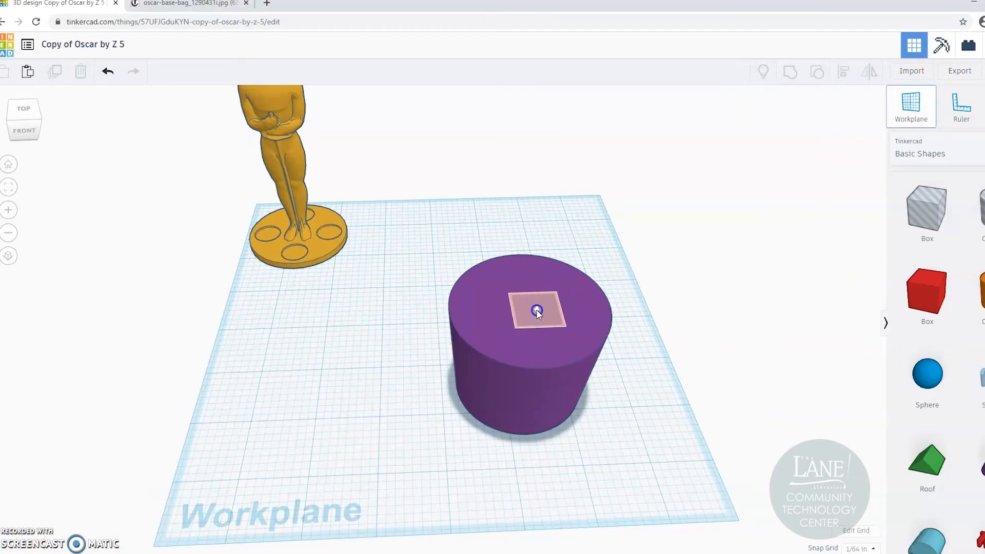
left_click(537, 313)
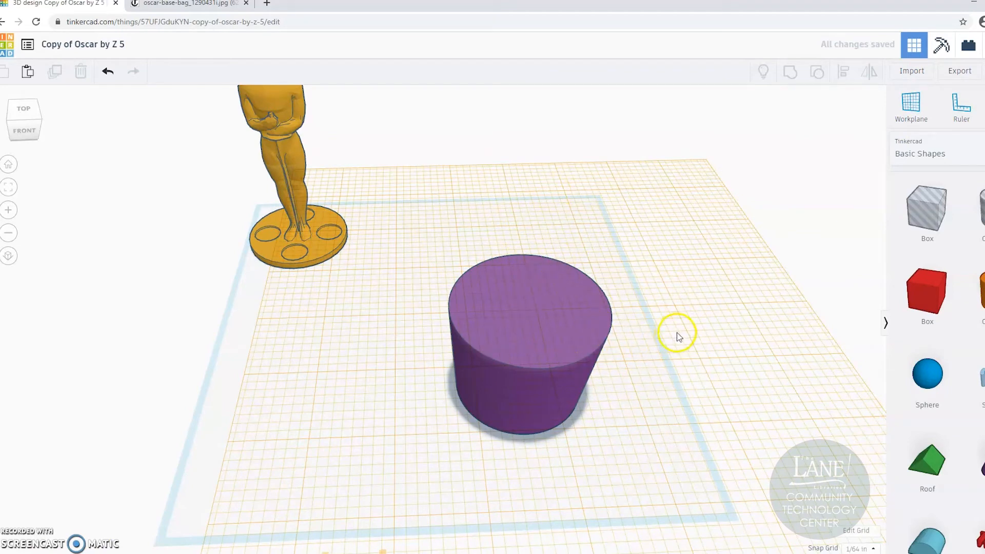
scroll(978, 382, "down", 7)
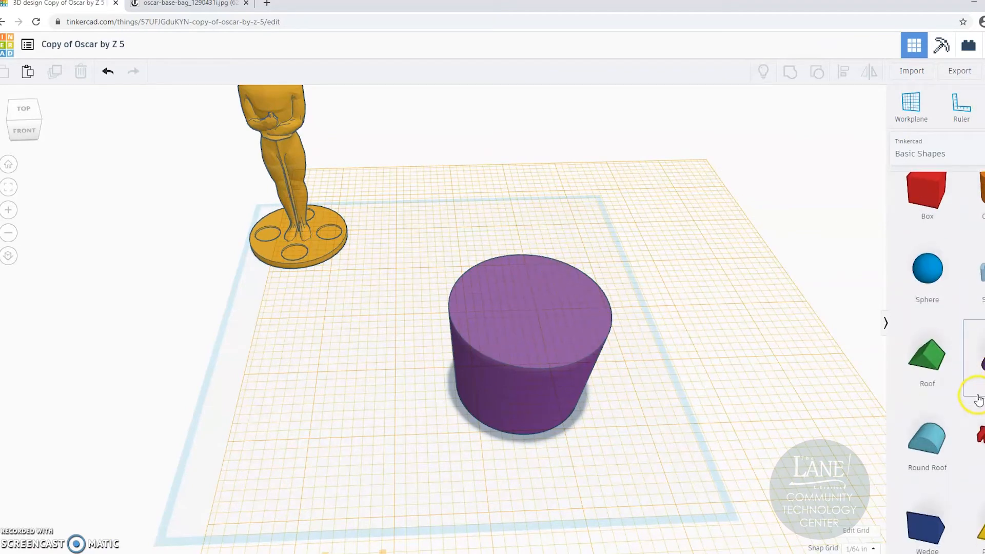
Step: Place the brown ring shape with an editable profile on the purple base's top face and restore the default workplane
scroll(979, 399, "down", 5)
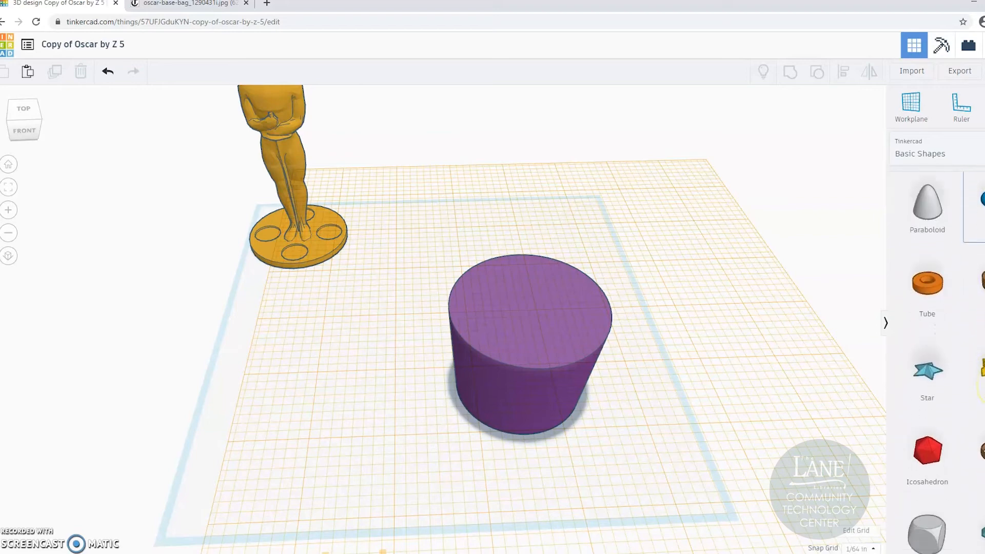
left_click_drag(980, 436, 525, 308)
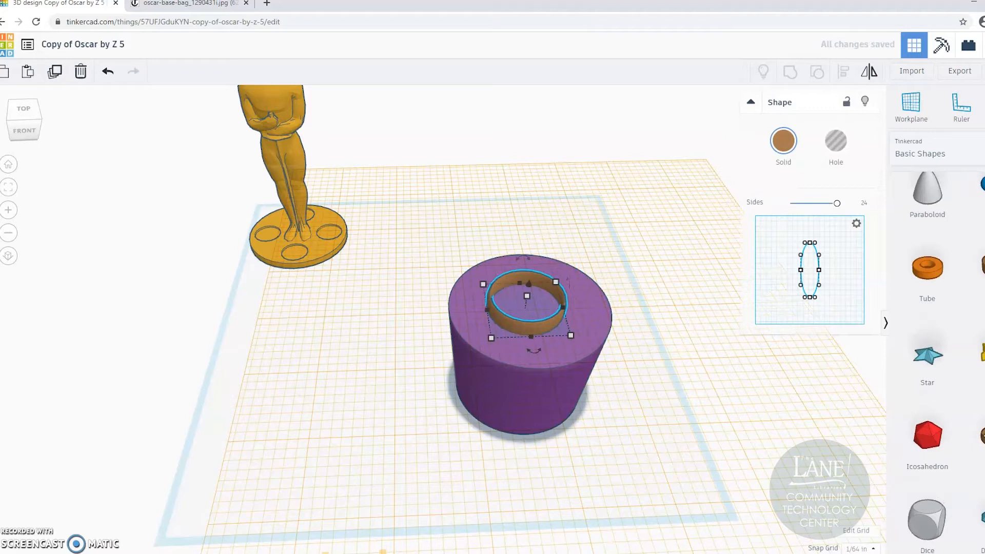
right_click_drag(723, 462, 824, 398)
right_click_drag(497, 426, 512, 466)
right_click_drag(639, 485, 636, 436)
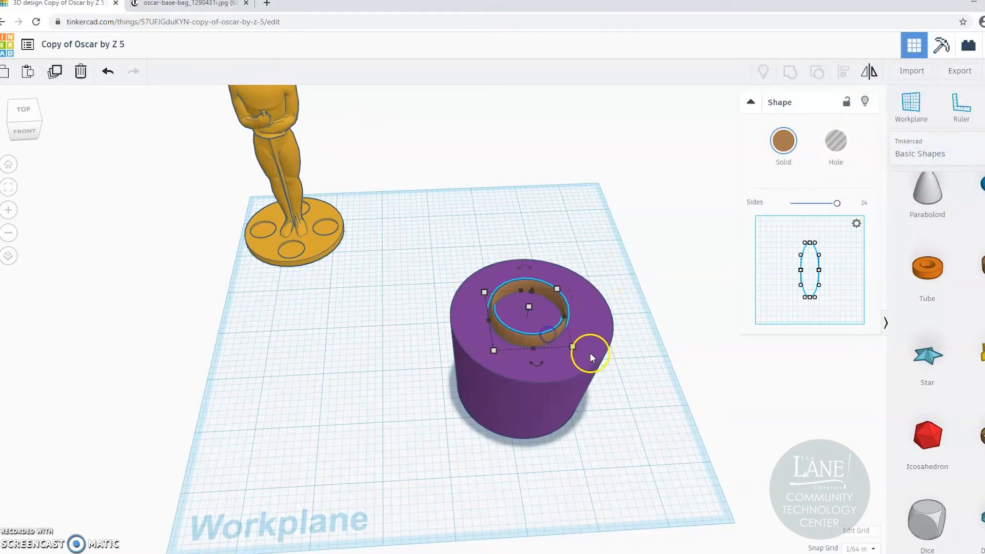
Step: Set the brown ring's length and width to 2.5 in
mouse_move(573, 346)
left_click(632, 312)
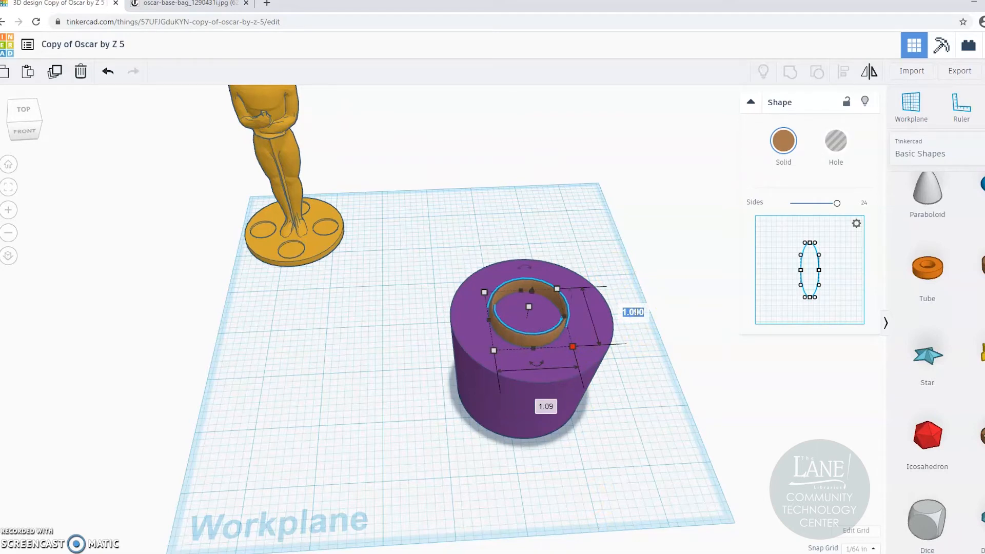
type("2.5")
key("Return")
left_click(567, 506)
type("2.5")
key("Return")
Step: Centre the brown ring on the purple base in both horizontal directions with Align
left_click_drag(786, 510, 430, 234)
left_click(848, 74)
left_click(440, 410)
left_click(563, 493)
left_click(706, 345)
left_click(17, 535)
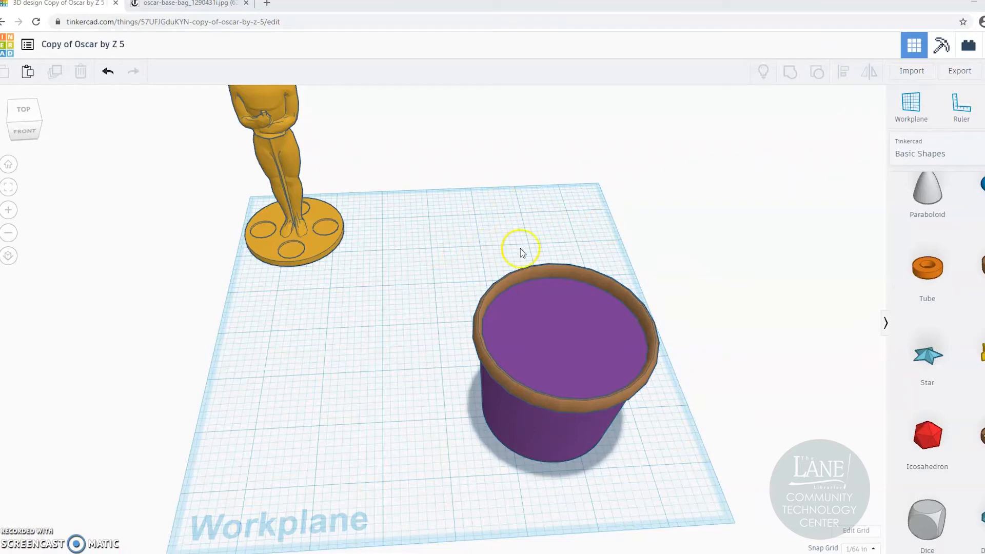
Step: Widen the ring's profile inward and outward and adjust its curve to form a broad, rounded brim
left_click(533, 265)
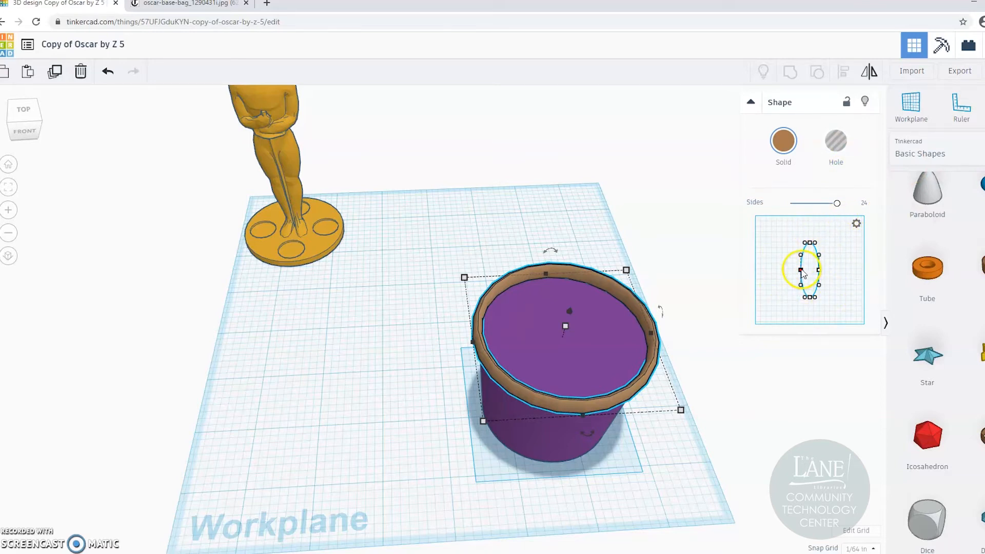
left_click_drag(802, 272, 774, 277)
right_click_drag(682, 466, 677, 429)
scroll(699, 321, "up", 3)
right_click_drag(698, 323, 697, 350)
left_click_drag(818, 269, 851, 293)
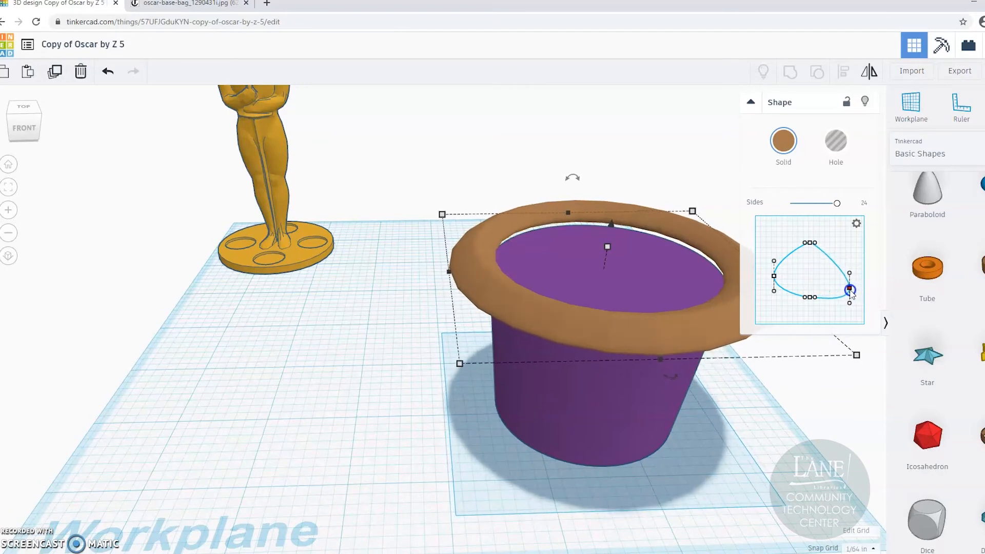
mouse_move(808, 243)
left_mouse_down()
mouse_move(807, 261)
mouse_move(808, 243)
left_mouse_up()
mouse_move(816, 312)
left_mouse_down()
mouse_move(807, 285)
mouse_move(803, 297)
left_mouse_up()
left_click_drag(774, 291, 771, 319)
mouse_move(809, 242)
left_mouse_down()
mouse_move(808, 259)
mouse_move(807, 250)
left_mouse_up()
left_click(701, 451)
right_click_drag(701, 451, 675, 436)
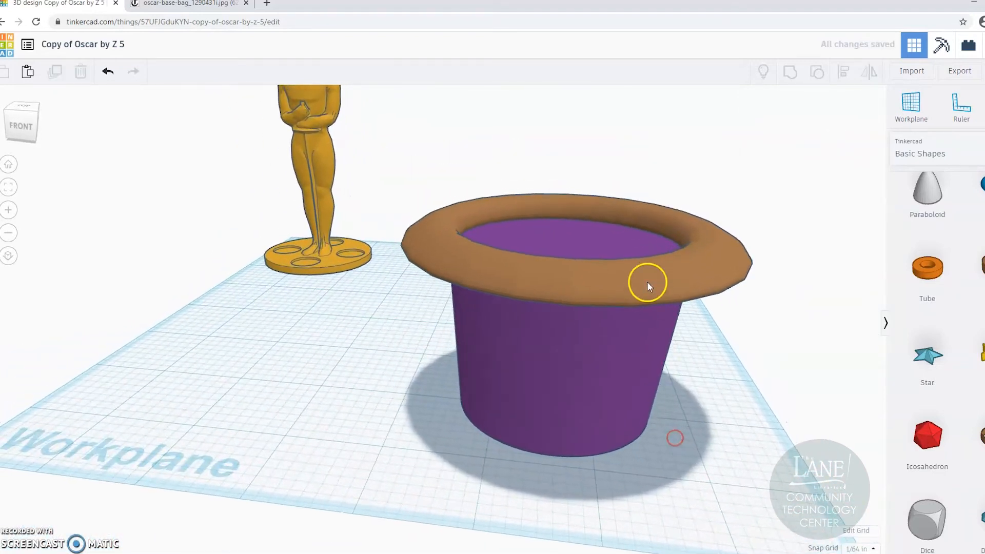
Step: Reshape the ring's profile into a narrower lip with a sloping inner side and a low outer bulge
left_click(642, 281)
left_click_drag(786, 275, 830, 289)
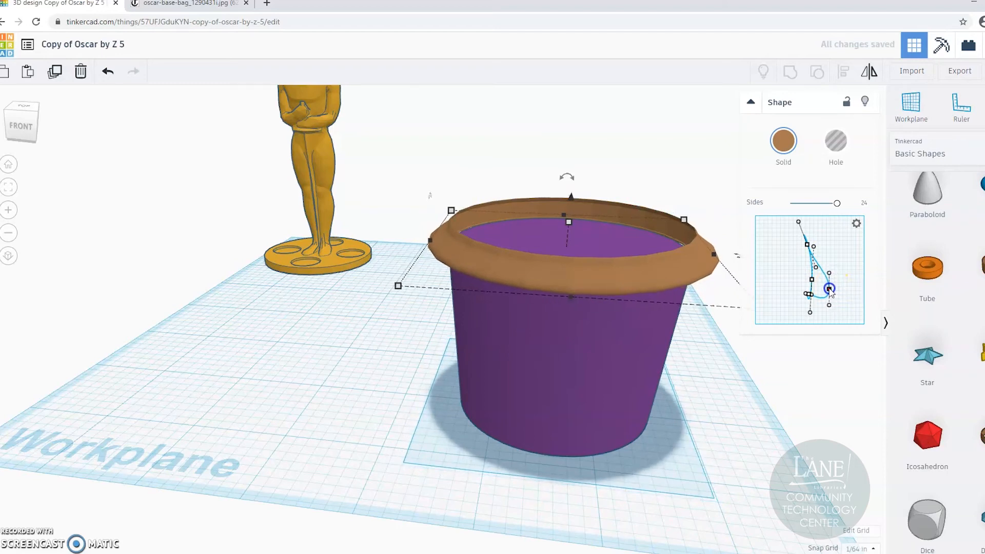
left_click(718, 424)
right_click_drag(718, 424, 710, 383)
left_click(683, 319)
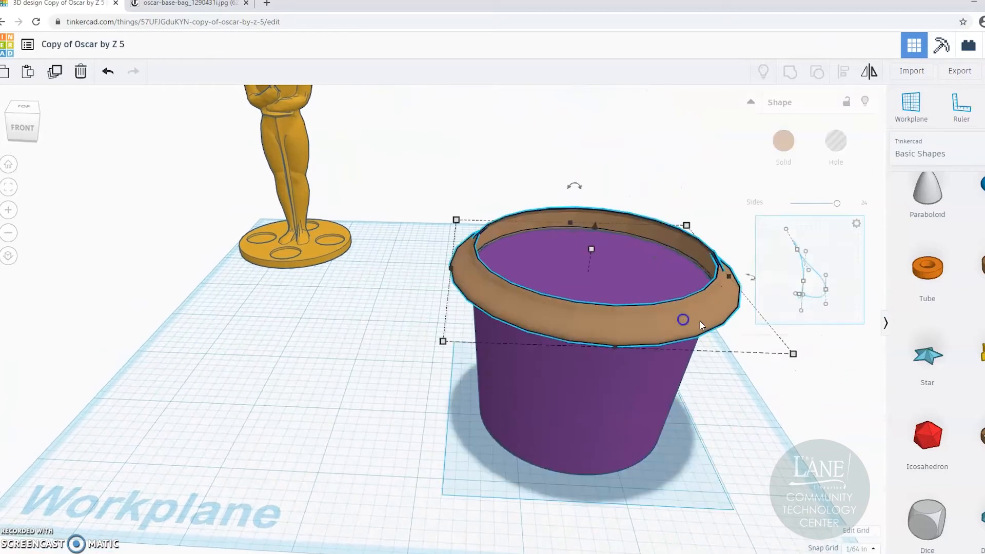
left_click(745, 475)
right_click_drag(746, 475, 733, 410)
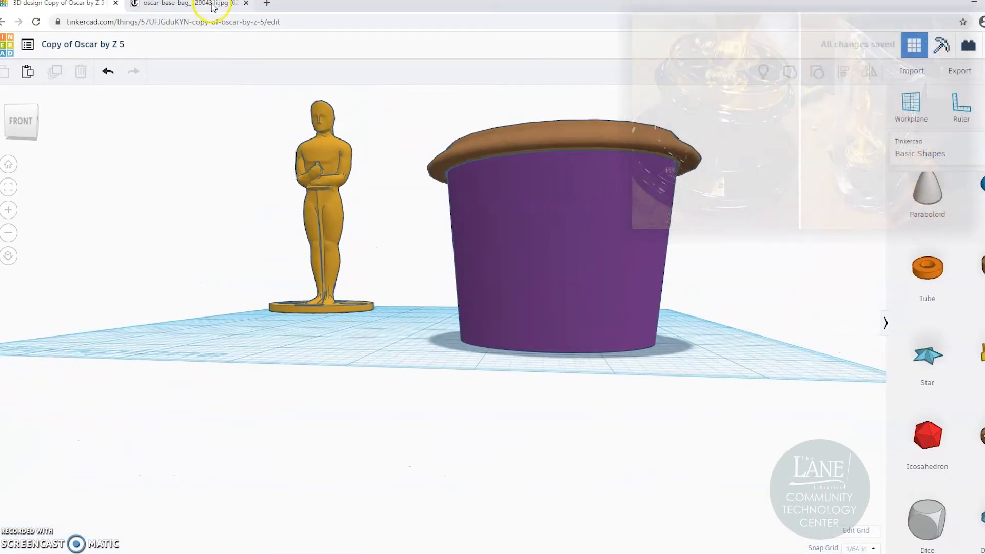
right_click_drag(720, 354, 678, 413)
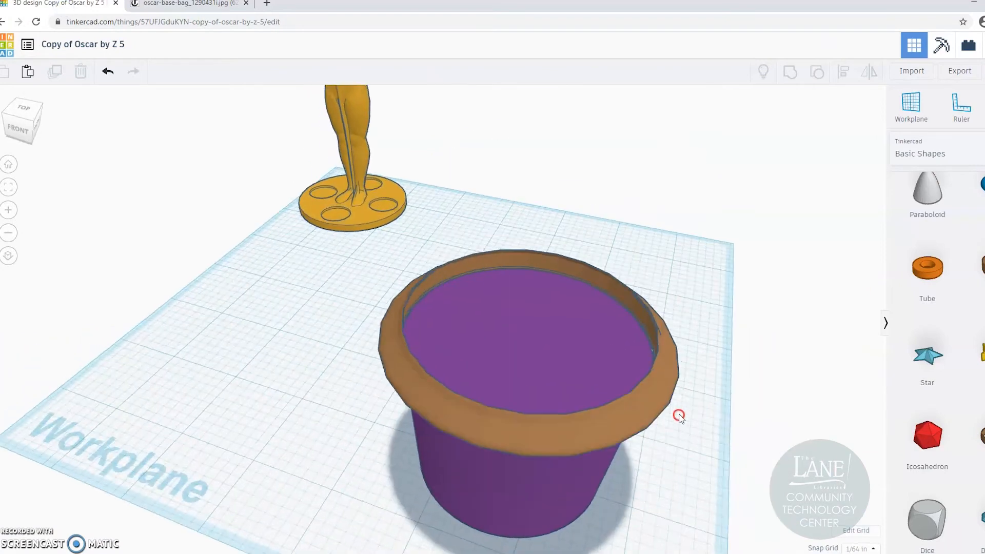
Step: Rework the ring's profile into a wide, rounded rim overhanging the purple base's upper edge
left_click(642, 437)
left_click_drag(560, 250, 527, 433)
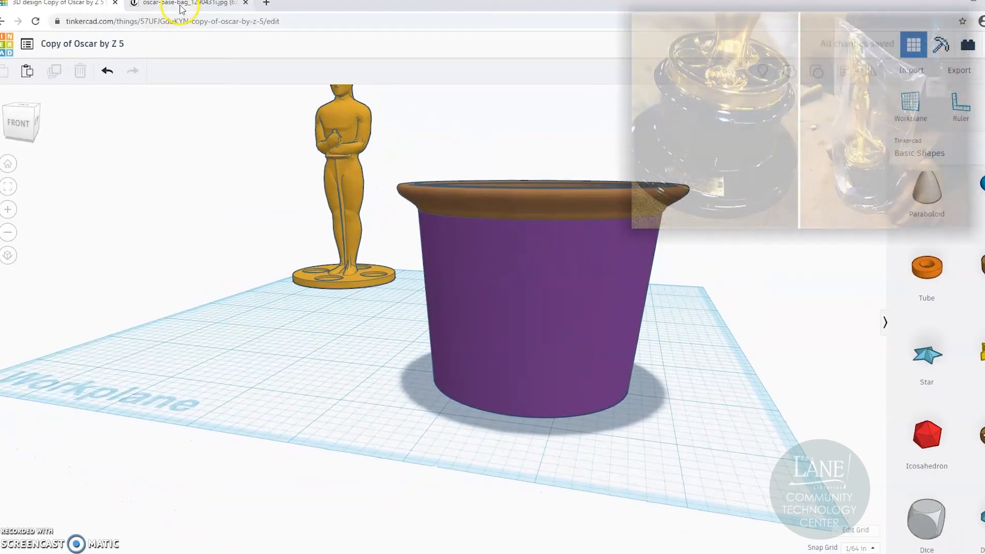
right_click_drag(702, 436, 704, 458)
left_click_drag(513, 338, 303, 378)
right_click_drag(348, 422, 461, 457)
left_click_drag(818, 269, 859, 270)
left_click(825, 241)
left_click_drag(825, 241, 778, 279)
left_click_drag(777, 277, 791, 278)
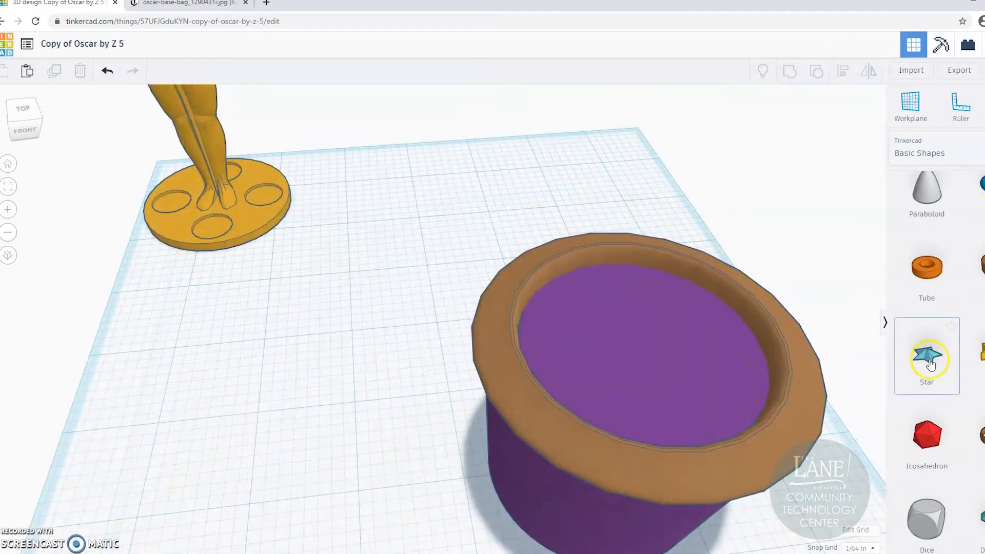
Step: Place a cylinder on the purple base's top face inside the ring, using a temporary workplane, and restore the default workplane
scroll(973, 257, "up", 10)
left_click_drag(980, 216, 397, 486)
key("Delete")
left_click(910, 103)
left_click_drag(977, 232, 639, 352)
right_click_drag(362, 376, 495, 359)
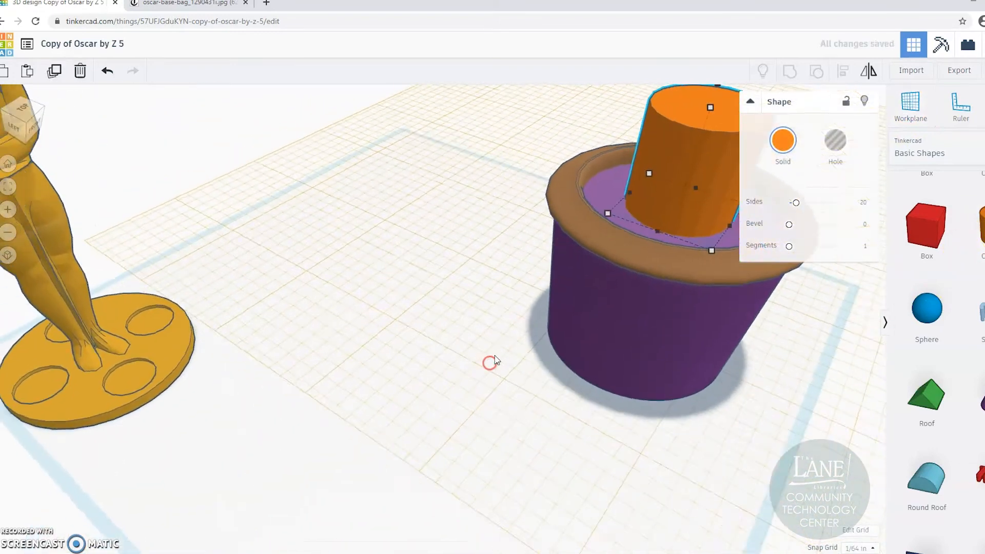
scroll(495, 359, "down", 4)
left_click(910, 100)
left_click(475, 534)
Step: Set the orange cylinder's sides to 64 and enlarge its footprint to fill the ring's opening
right_click_drag(462, 448, 387, 429)
scroll(451, 364, "up", 3)
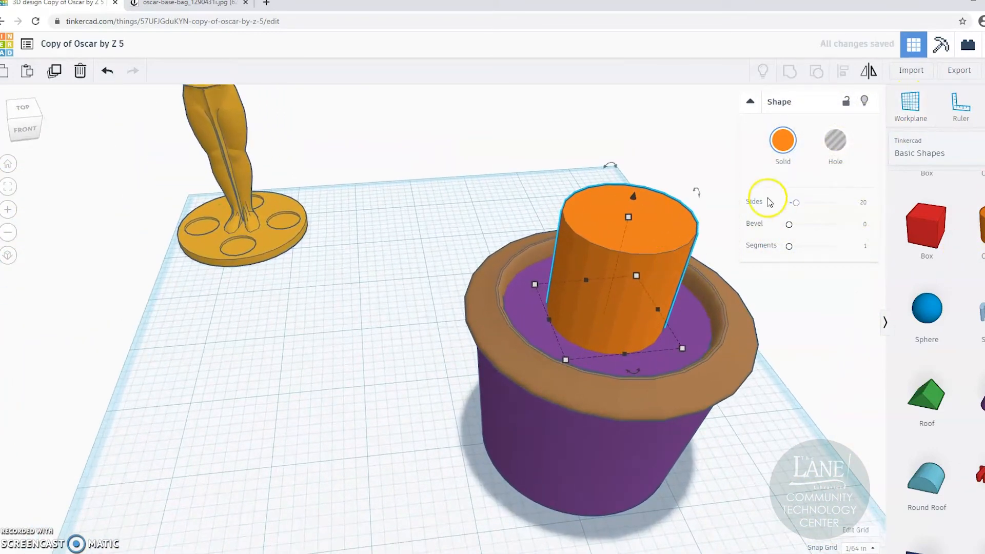
left_click(361, 375)
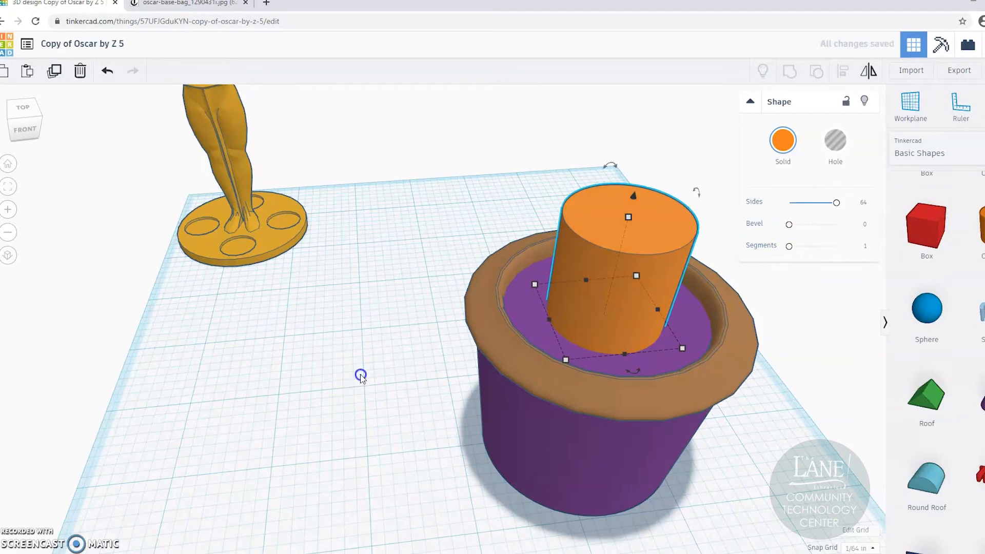
left_click(621, 274)
left_click_drag(681, 345, 712, 370)
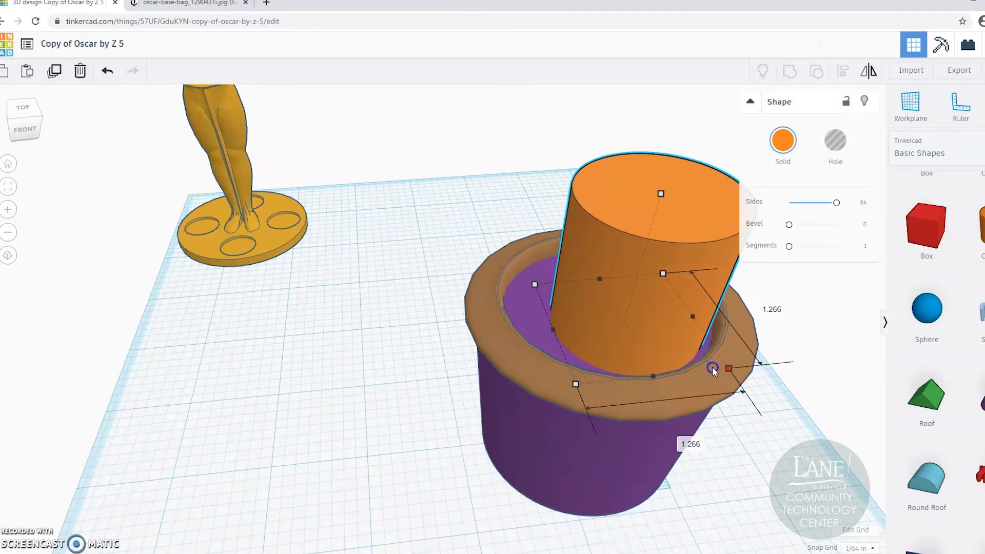
left_click_drag(534, 284, 490, 269)
right_click_drag(743, 437, 629, 434)
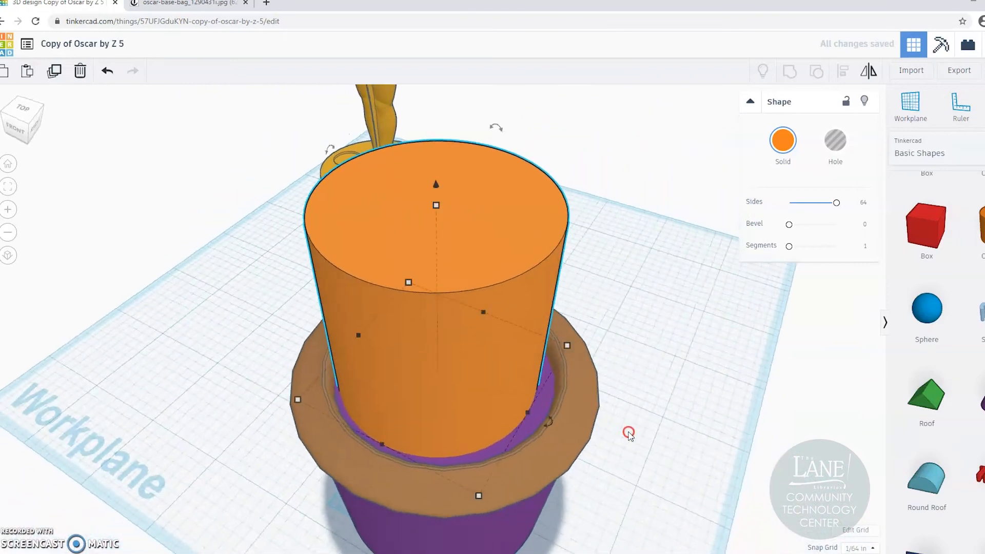
left_click_drag(540, 350, 565, 350)
left_click_drag(263, 376, 239, 378)
Step: Align the orange cylinder, brown ring and purple base on a common vertical centre
right_click_drag(648, 452, 732, 435)
scroll(731, 434, "down", 3)
key("ctrl+a")
left_click(703, 398)
left_click(356, 532)
key("ctrl+a")
left_click(842, 73)
left_click(222, 289)
left_click(307, 380)
right_click_drag(708, 380, 705, 420)
left_click_drag(756, 136, 461, 408)
left_click(842, 71)
left_click_drag(748, 107, 380, 442)
left_click(845, 69)
left_click(574, 172)
Step: Reduce the orange cylinder's height so that it forms a low cap inside the ring
left_click_drag(575, 172, 527, 252)
left_click(648, 311)
right_click_drag(649, 311, 648, 274)
scroll(610, 382, "up", 3)
right_click_drag(609, 390, 639, 464)
Step: Group the tapered base, ring and cap cylinder into one pedestal and colour it black
scroll(749, 158, "down", 1)
scroll(749, 158, "down", 2)
left_click_drag(707, 143, 422, 391)
key("ctrl+g")
right_click_drag(743, 411, 658, 322)
left_click(543, 265)
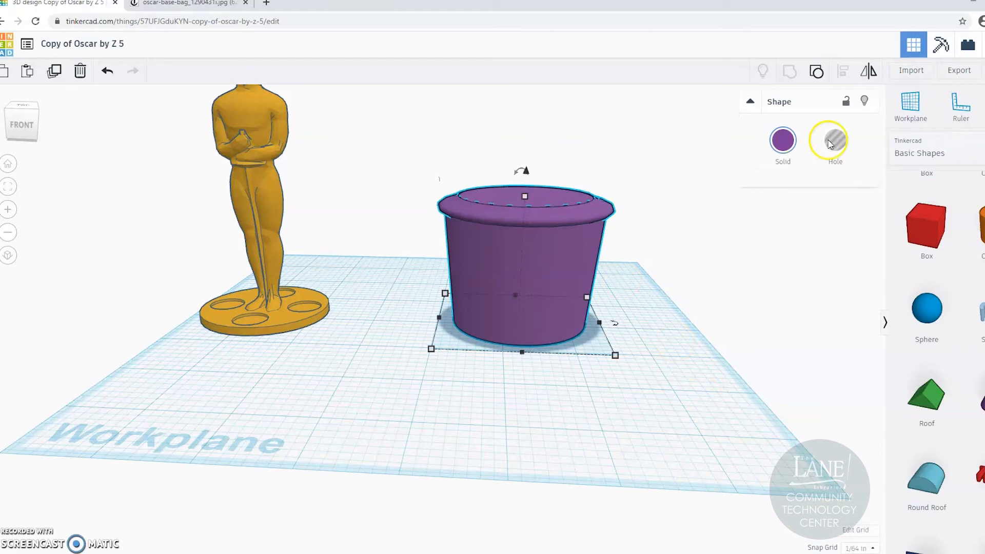
left_click(783, 141)
left_click(980, 260)
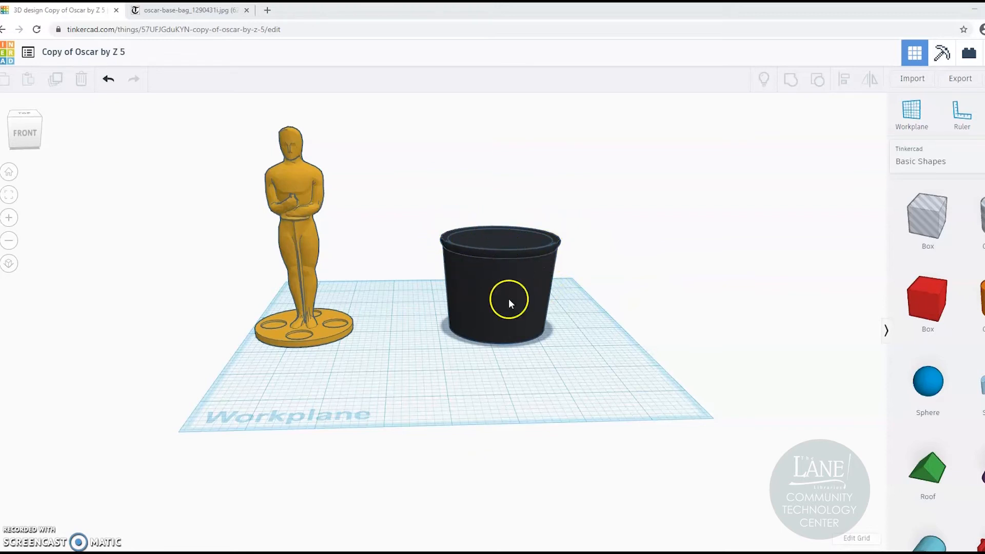
Step: Place a new cylinder in front of the black pedestal and set its length and width to 3.25 in
left_click_drag(978, 314, 553, 380)
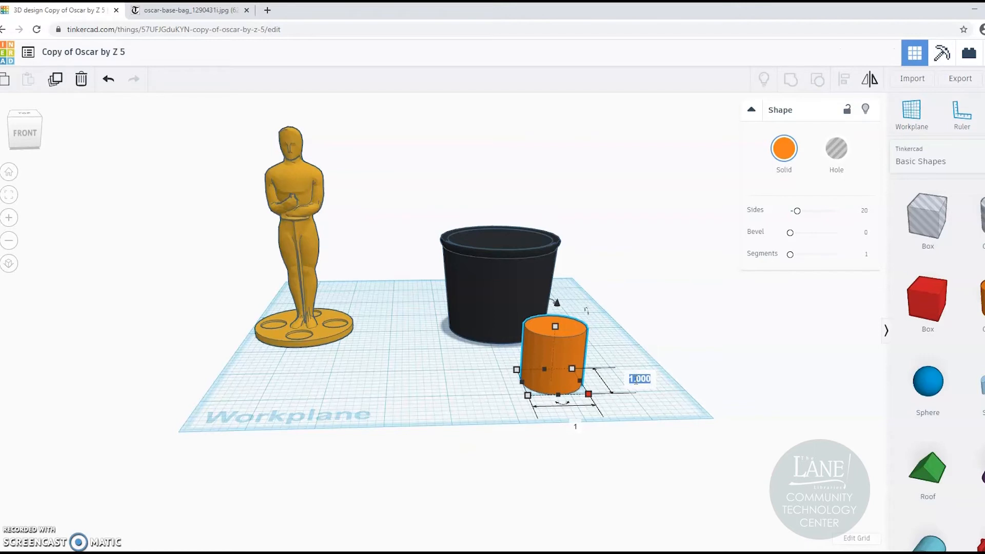
key("Return")
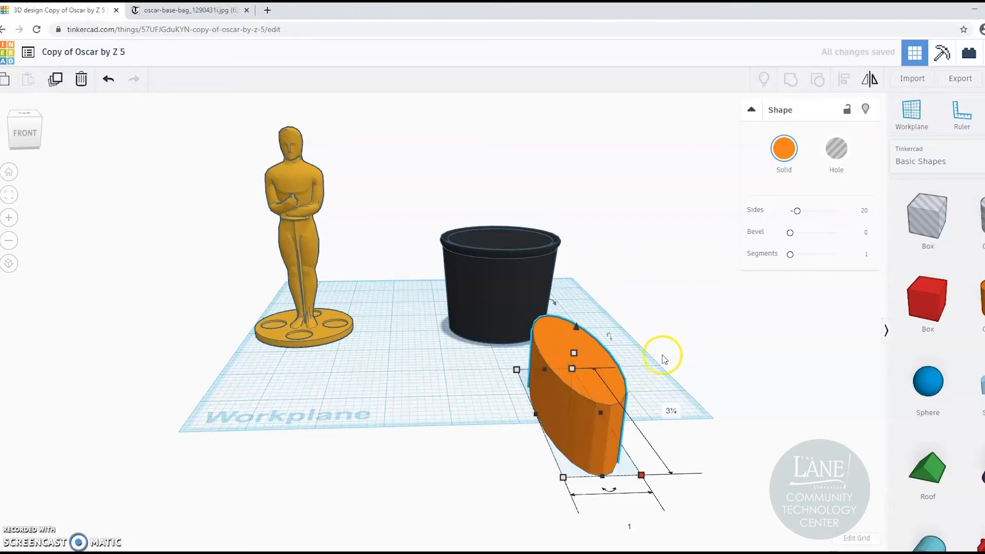
left_click(629, 529)
type("3.25")
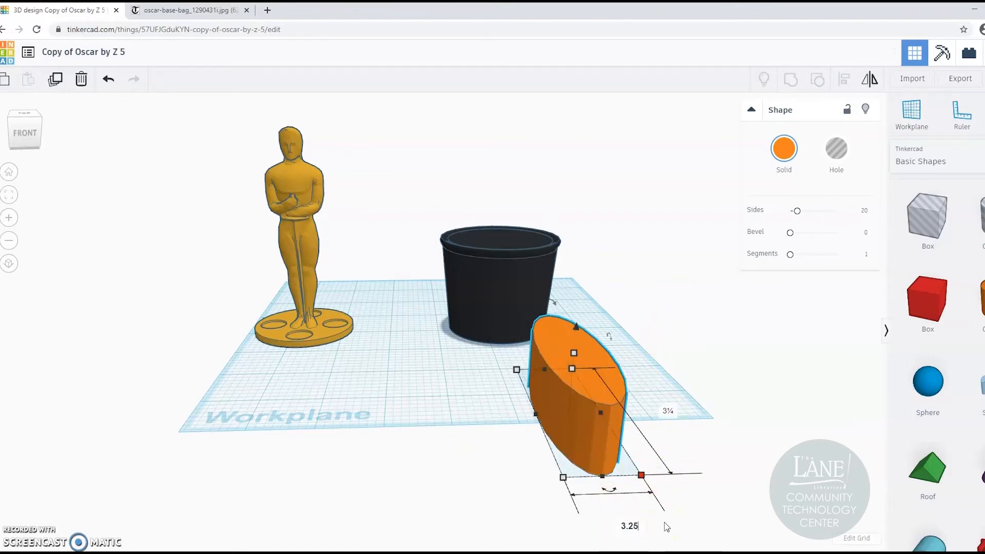
key("Return")
Step: Flatten the orange cylinder into a disc by setting its height to 1/8 in
mouse_move(648, 352)
left_click(712, 382)
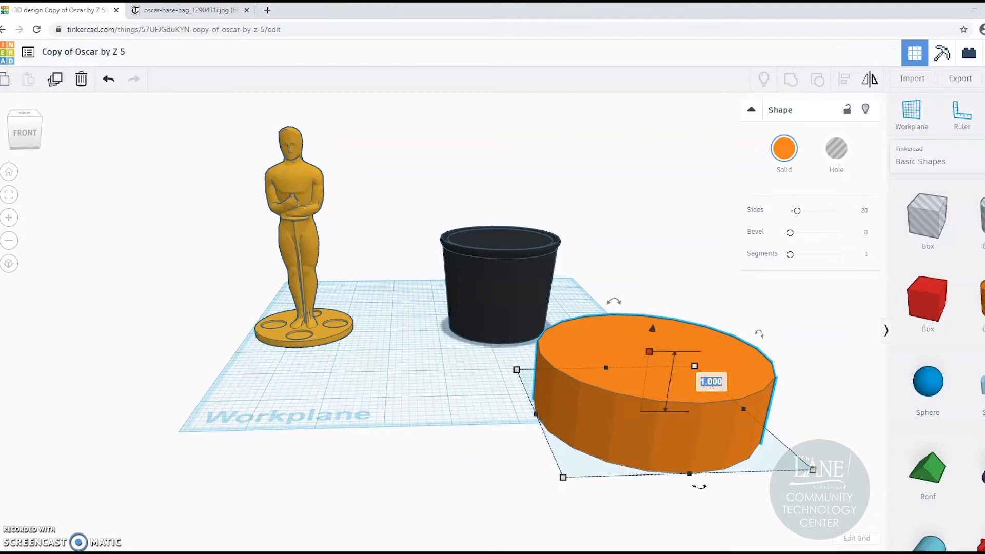
type("0.2")
key("Return")
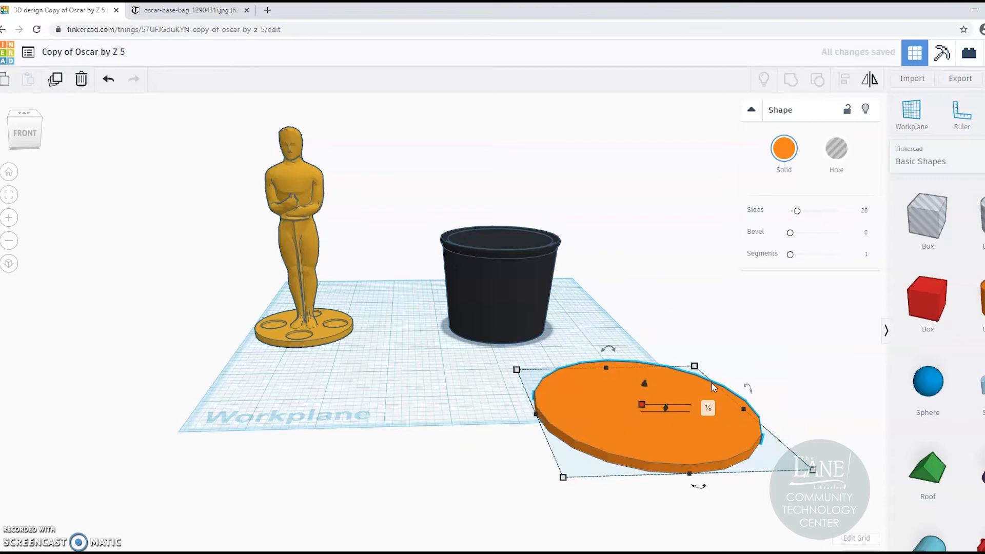
Step: Set the orange disc's bevel to 0.72 and its sides to 64
left_click(864, 235)
mouse_move(869, 235)
left_mouse_down()
mouse_move(925, 223)
mouse_move(869, 234)
left_mouse_up()
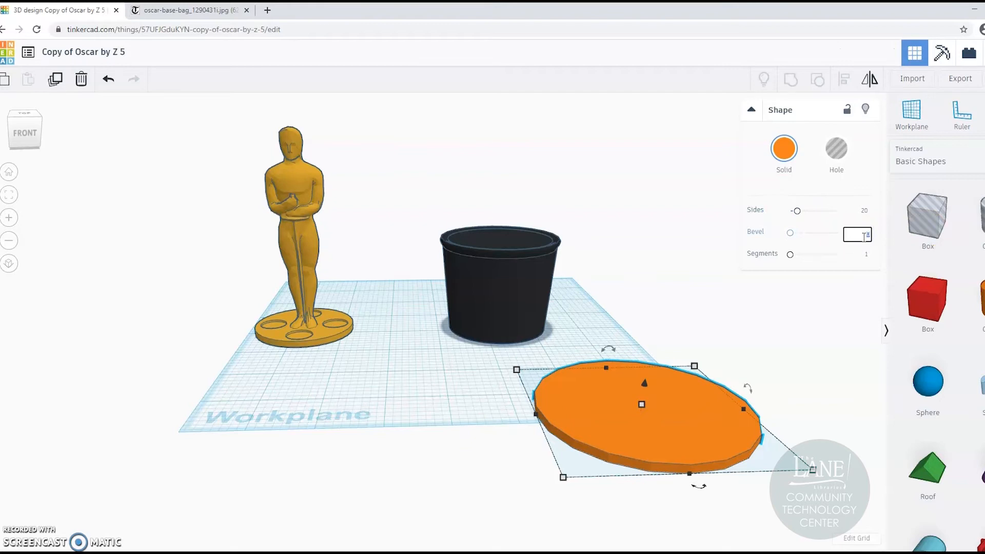
key("Return")
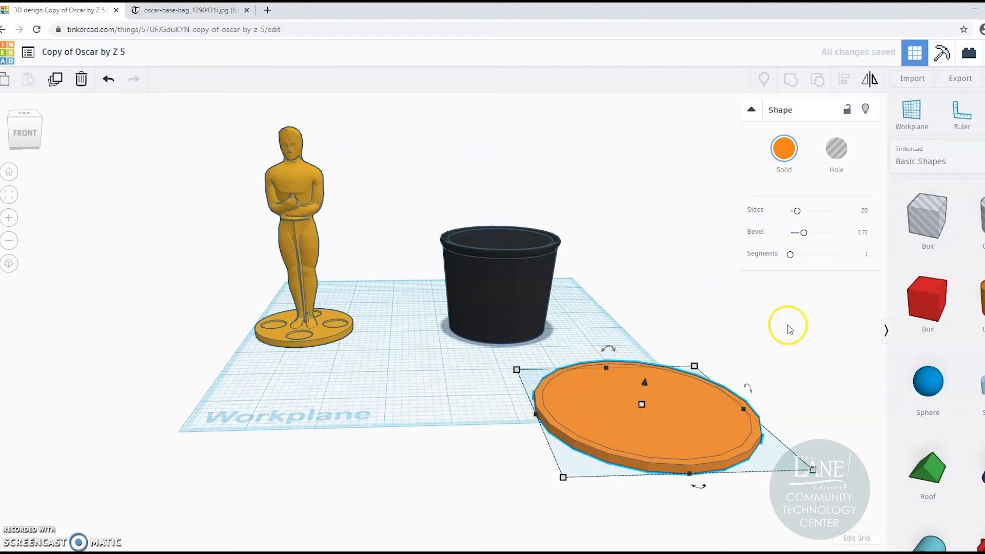
left_click_drag(797, 211, 874, 334)
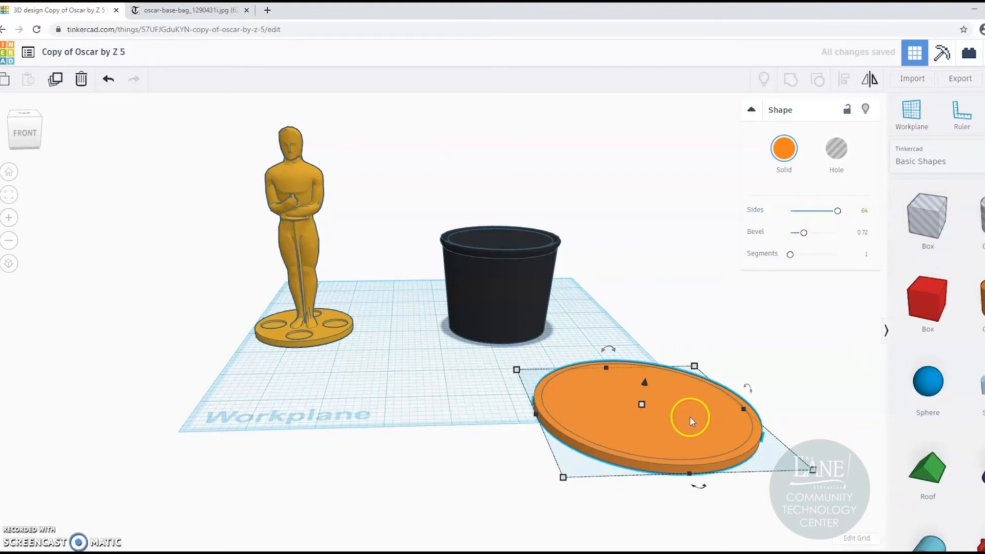
Step: Move the orange disc next to the black pedestal and align both on their centres in both horizontal directions
left_click_drag(656, 426, 565, 338)
right_click_drag(530, 431, 453, 492)
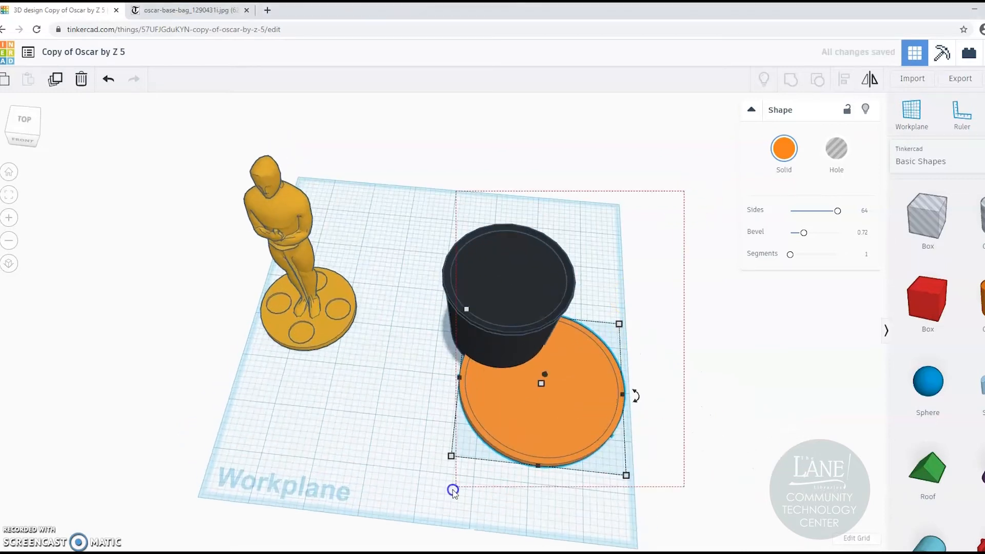
left_click_drag(452, 490, 415, 511)
left_click(844, 80)
left_click(424, 354)
left_click(524, 458)
left_click(767, 317)
Step: Place a workplane on the orange disc's top face and set the black pedestal's height above it to 0
right_click_drag(767, 317, 580, 408)
scroll(579, 434, "up", 5)
right_click_drag(403, 418, 634, 330)
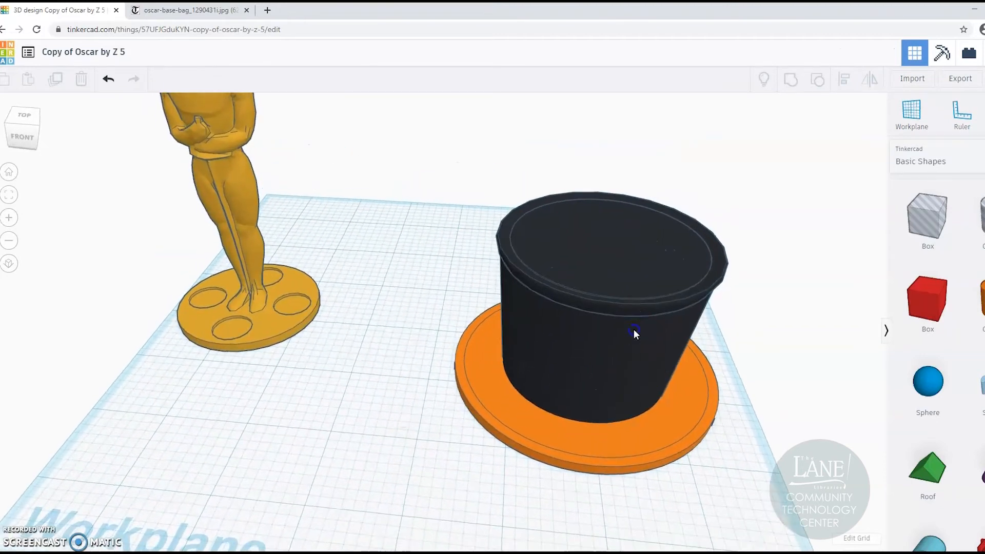
left_click(634, 333)
left_click(588, 381)
key("w")
left_click(573, 371)
left_click(660, 234)
scroll(660, 240, "down", 1)
scroll(659, 240, "down", 2)
left_click_drag(577, 149, 577, 164)
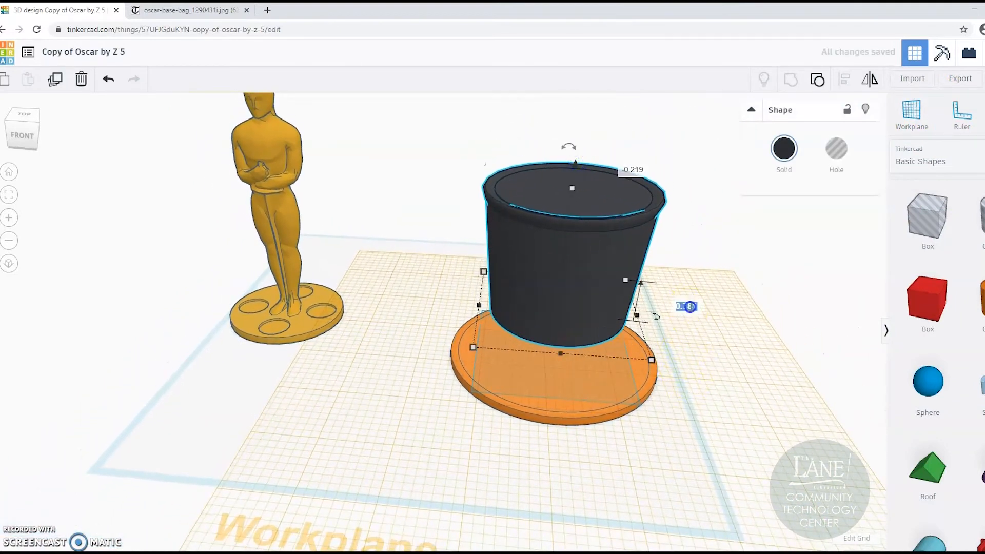
key("Return")
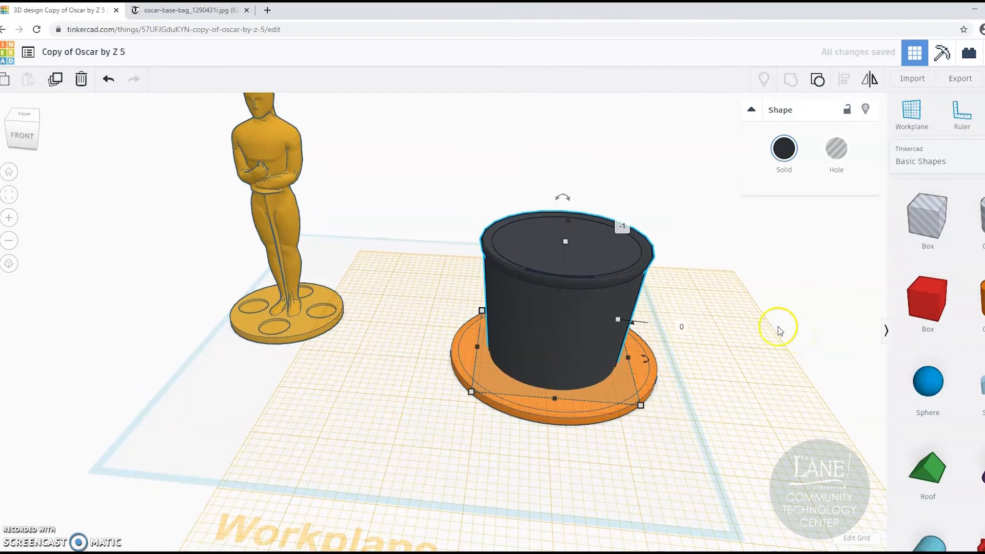
Step: Restore the default workplane and group the black pedestal with the orange disc
left_click(685, 484)
right_click_drag(640, 453, 707, 431)
left_click(922, 127)
left_click(728, 231)
right_click_drag(570, 390, 549, 476)
scroll(615, 223, "down", 3)
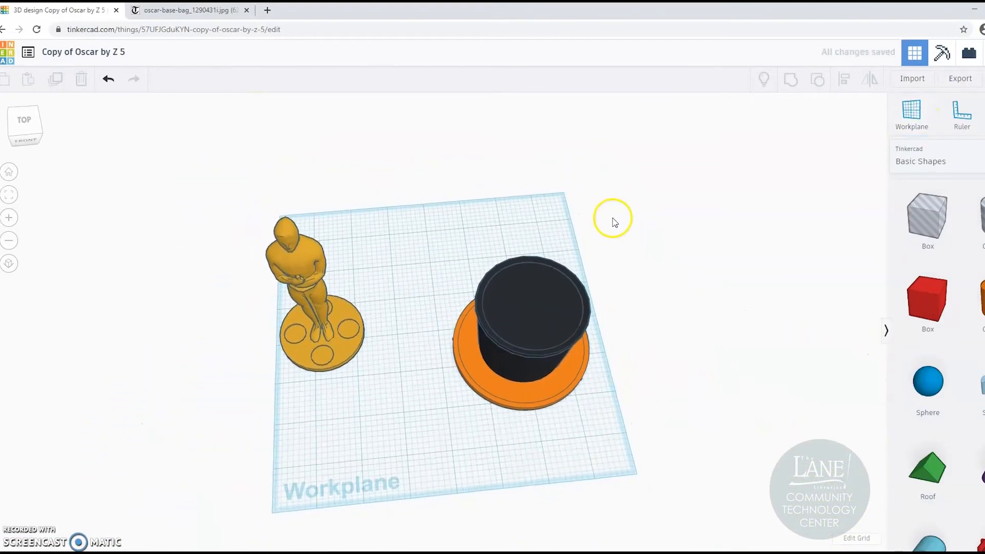
left_click_drag(631, 220, 492, 379)
left_click(790, 81)
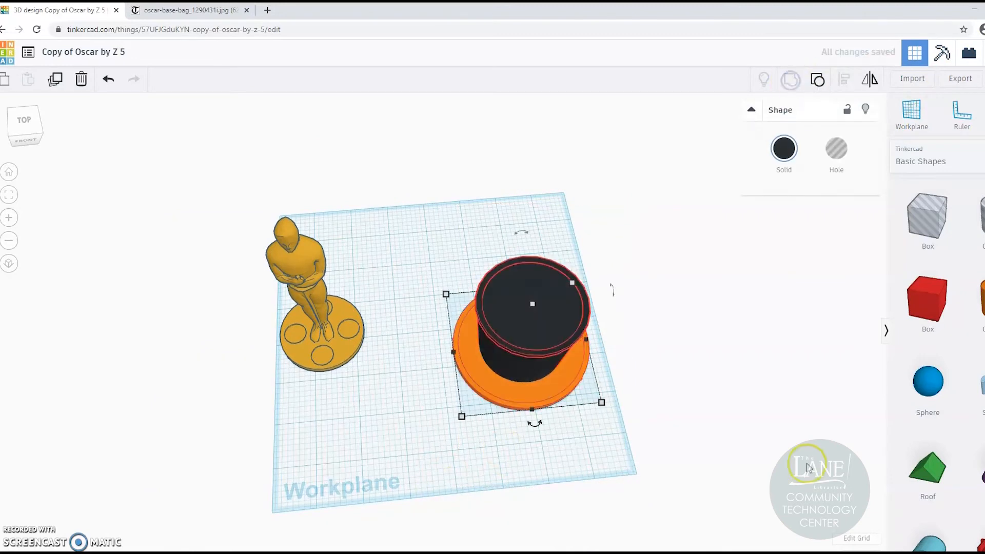
Step: Duplicate the gold statuette and move the copy to the open area beside the black pedestal
left_click(806, 460)
right_click_drag(589, 441, 585, 384)
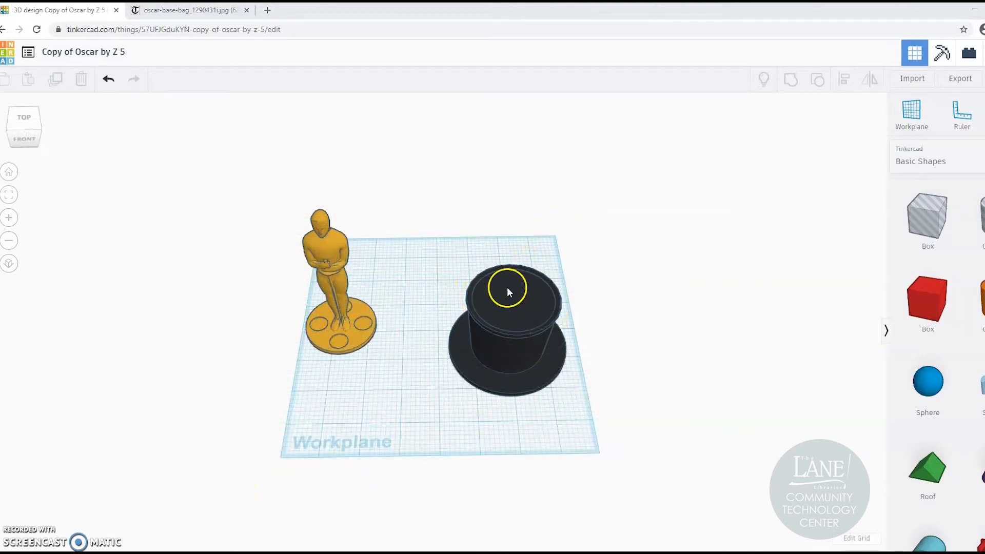
left_click(347, 321)
left_click(68, 78)
left_click_drag(331, 254, 416, 206)
Step: Place a workplane on the black pedestal's top face and set the statuette copy's height above it to 0
left_click(560, 437)
left_click_drag(402, 239, 556, 286)
left_click_drag(431, 192, 436, 167)
left_click(527, 305)
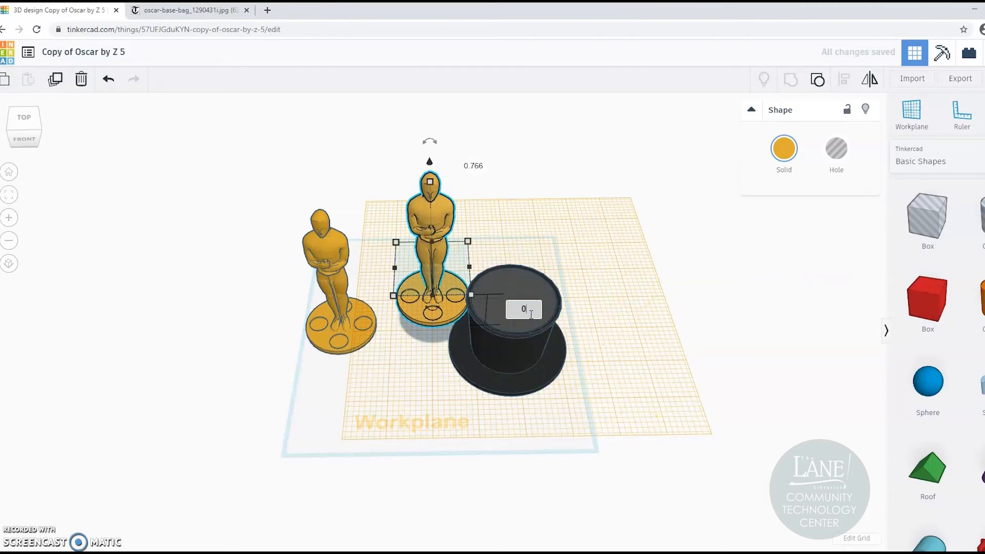
key("Return")
left_click(451, 384)
Step: Restore the default workplane, then move the statuette copy onto the black pedestal and centre-align both in both horizontal directions
left_click(906, 106)
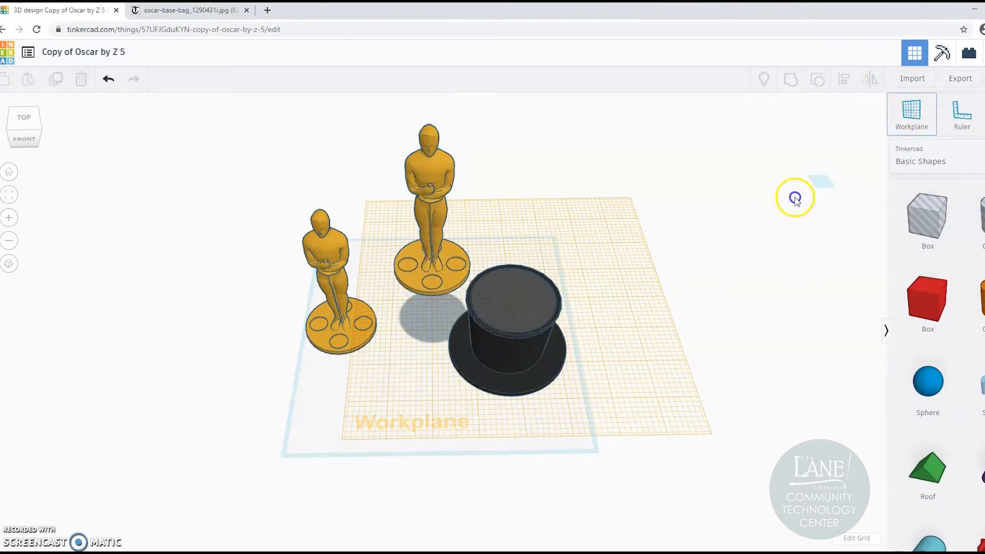
left_click(314, 391)
left_click_drag(431, 217, 519, 253)
left_click(637, 321)
left_click_drag(633, 158, 440, 497)
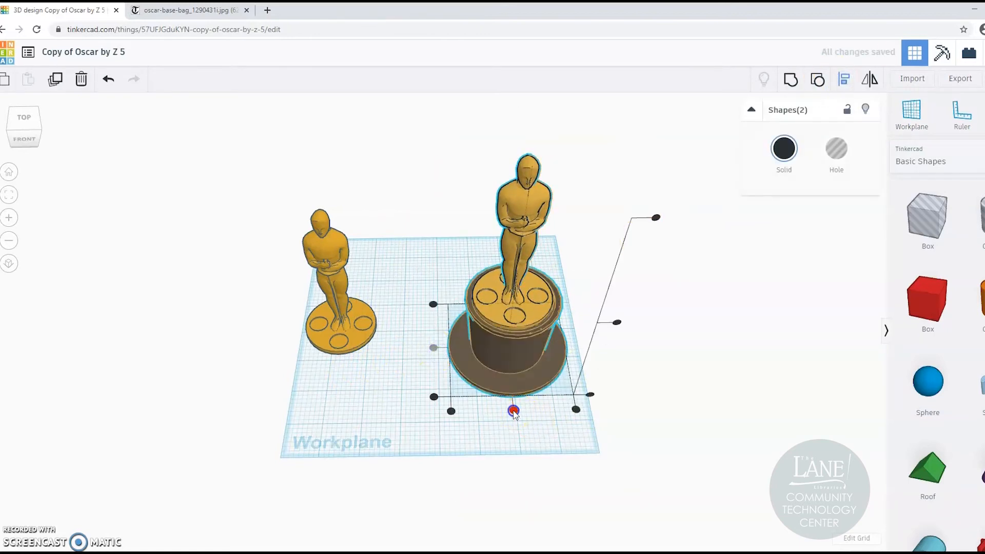
left_click(631, 384)
Step: Set the snap grid to 1/32 in and lower the statuette copy about 0.047 in into the pedestal's top
scroll(620, 390, "up", 5)
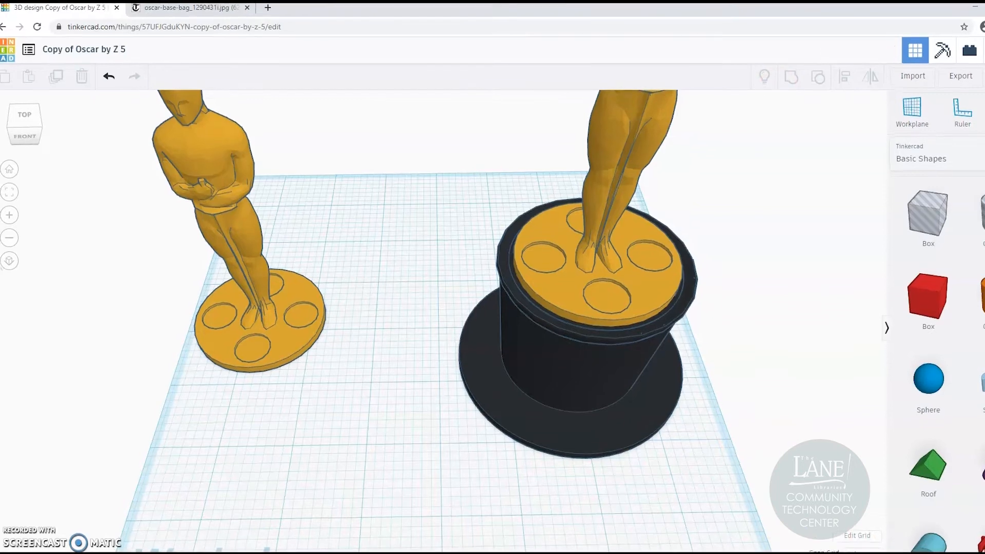
left_click(861, 542)
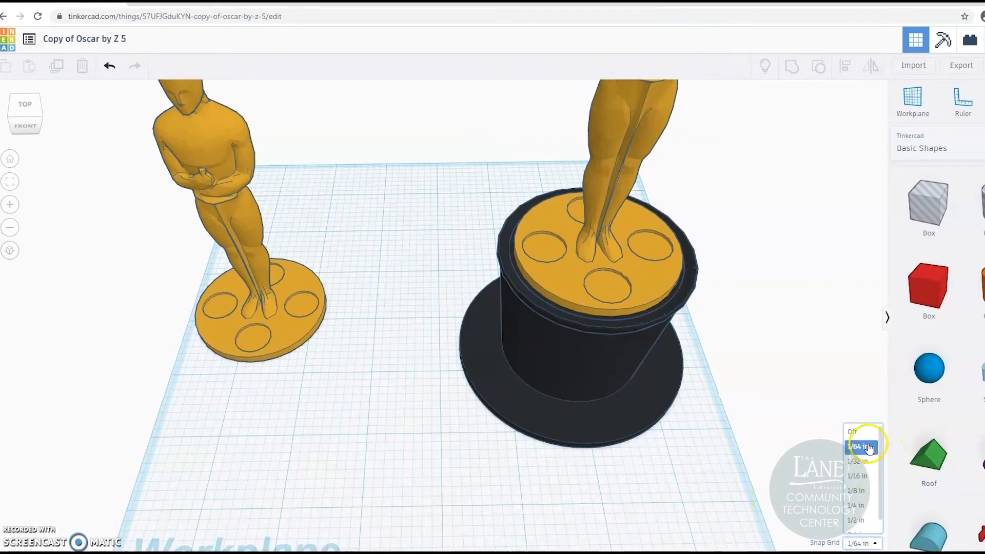
left_click(861, 461)
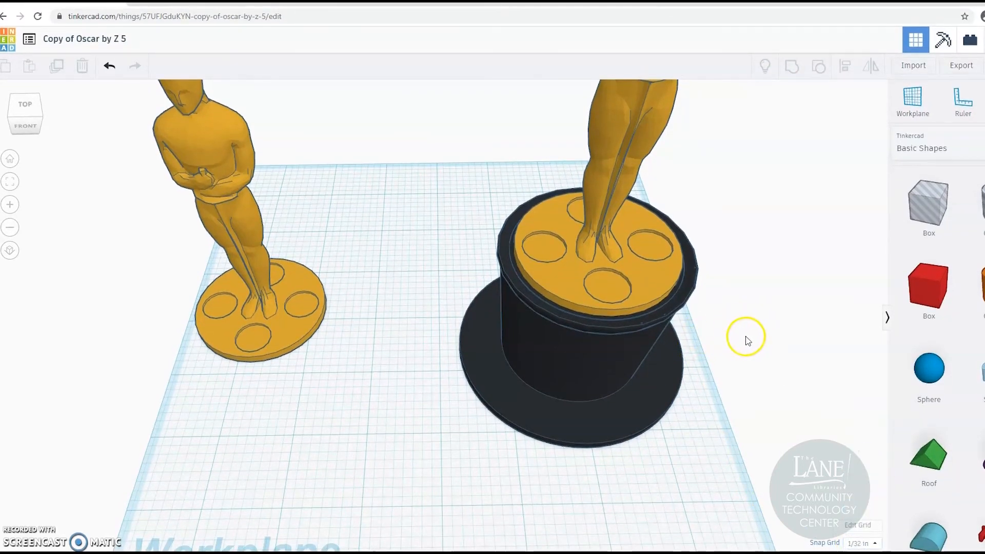
right_click_drag(746, 337, 716, 314)
left_click(593, 209)
scroll(592, 209, "down", 5)
left_click_drag(530, 88, 533, 91)
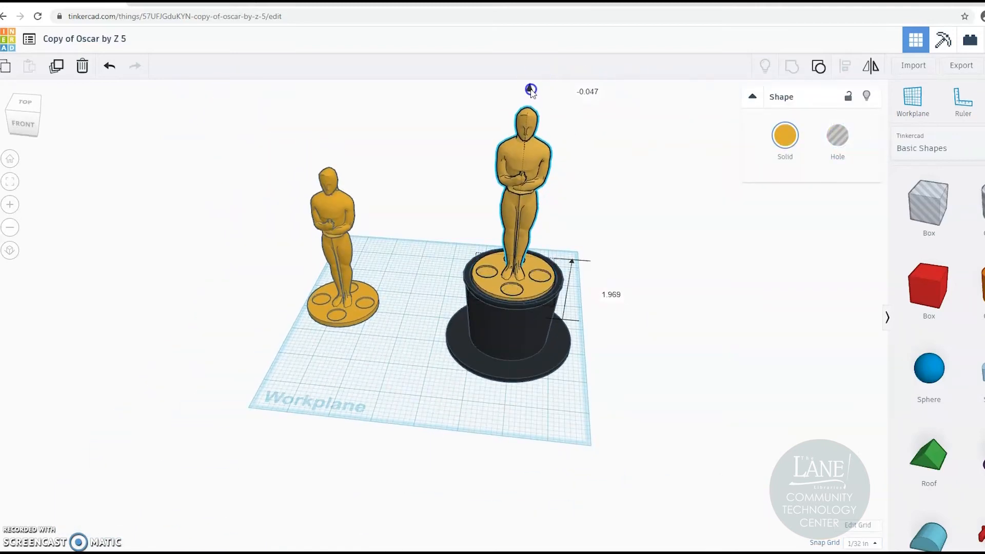
scroll(583, 209, "up", 3)
Step: Turn the statuette copy into a hole and group it with the black pedestal to cut a recess in the top
left_click(837, 139)
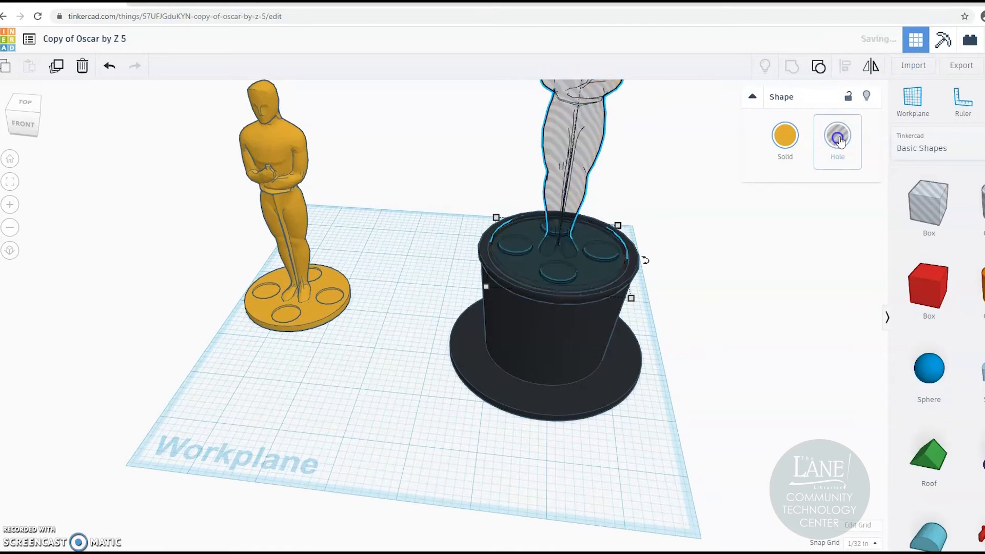
scroll(799, 436, "down", 5)
left_click_drag(686, 149, 436, 424)
left_click(792, 69)
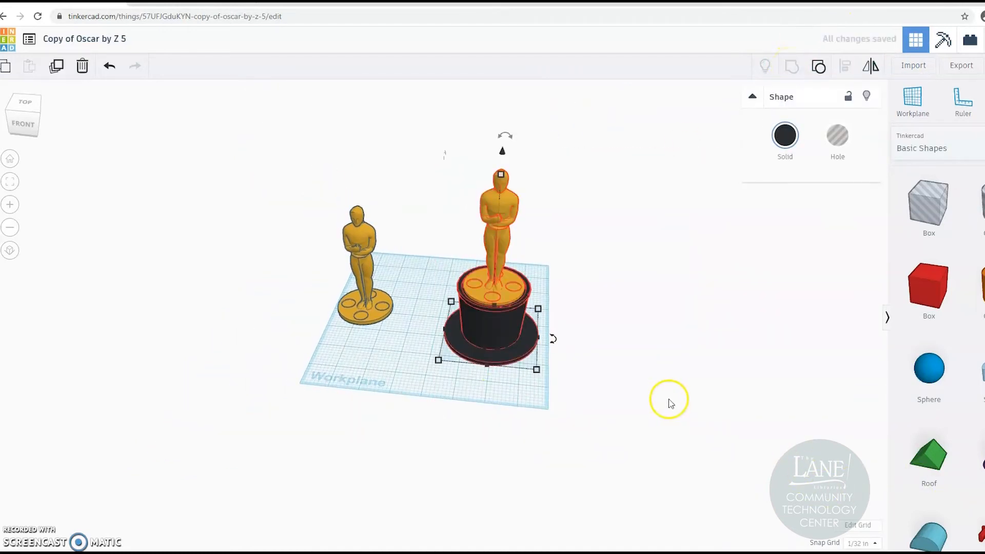
left_click(675, 402)
scroll(616, 361, "up", 4)
scroll(615, 361, "up", 2)
right_click_drag(445, 334, 311, 295)
scroll(396, 346, "up", 4)
scroll(396, 344, "up", 2)
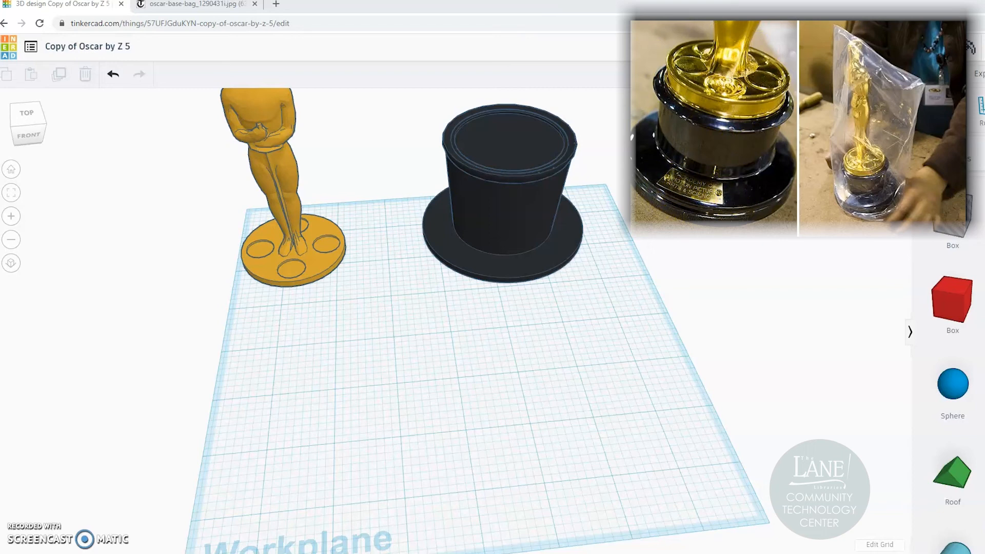
Step: Duplicate the black pedestal and move the copy about 1.97 in left and 3.78 in toward the front of the workplane
left_click(77, 9)
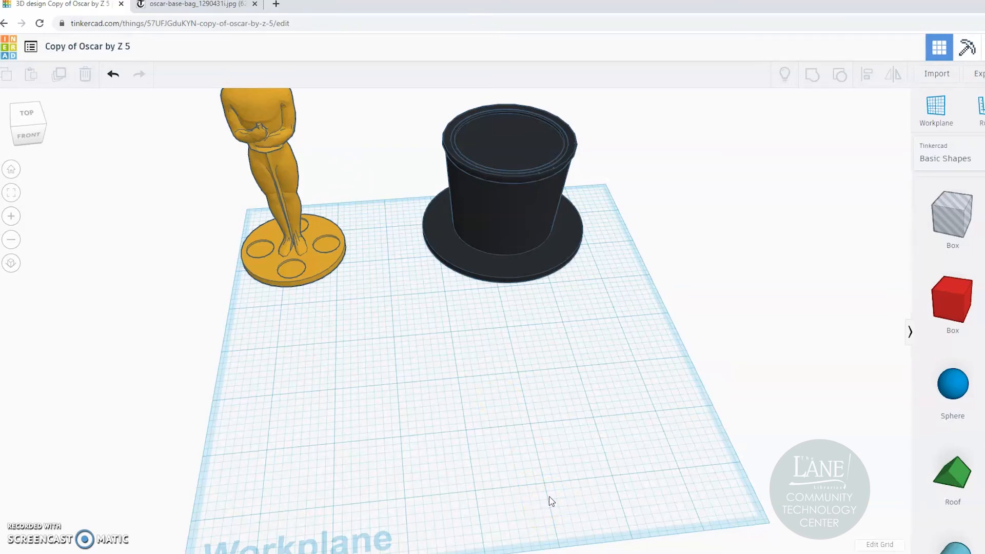
left_click(531, 165)
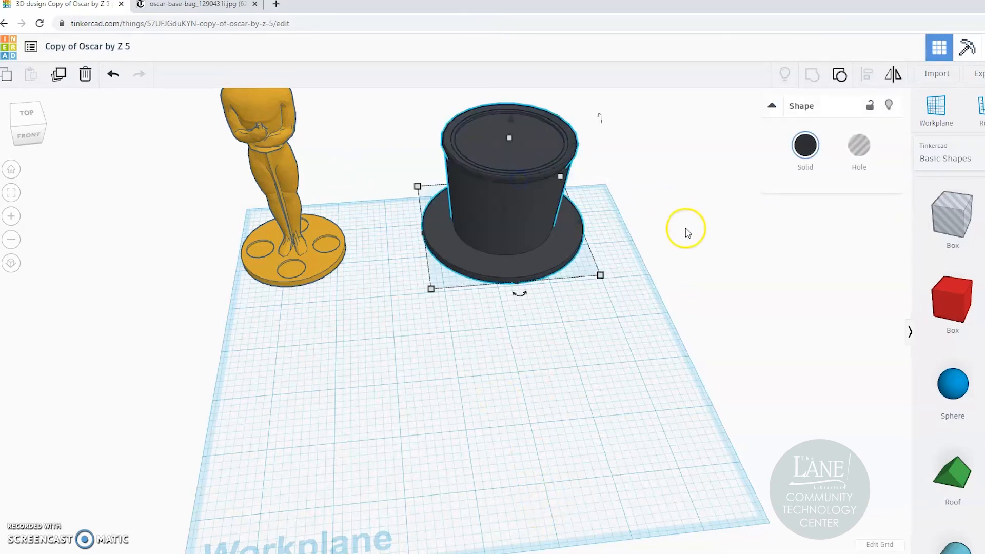
left_click(59, 75)
left_click_drag(520, 255, 429, 366)
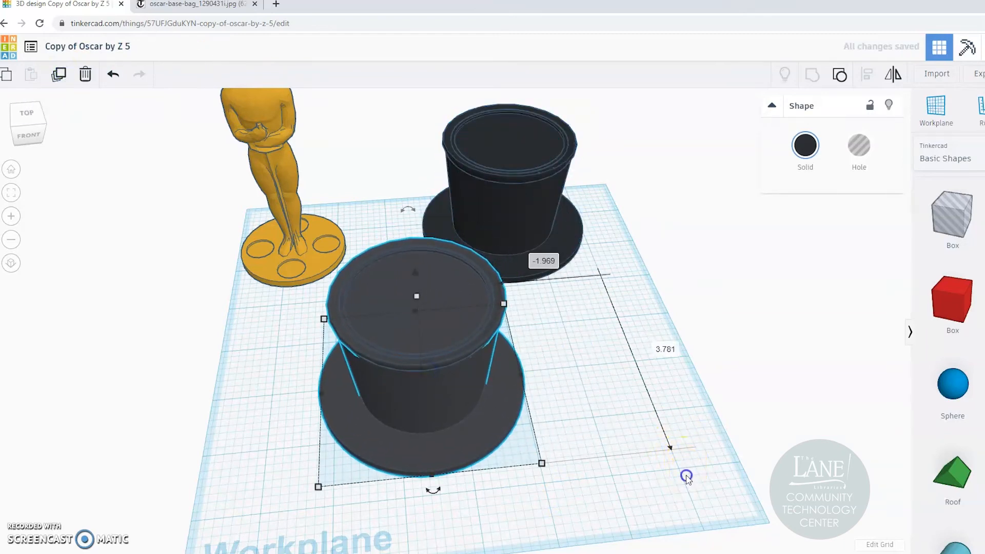
left_click(687, 477)
right_click_drag(685, 472, 462, 351)
Step: Duplicate the front pedestal and move this second copy about 3.84 in to the right
left_click(463, 350)
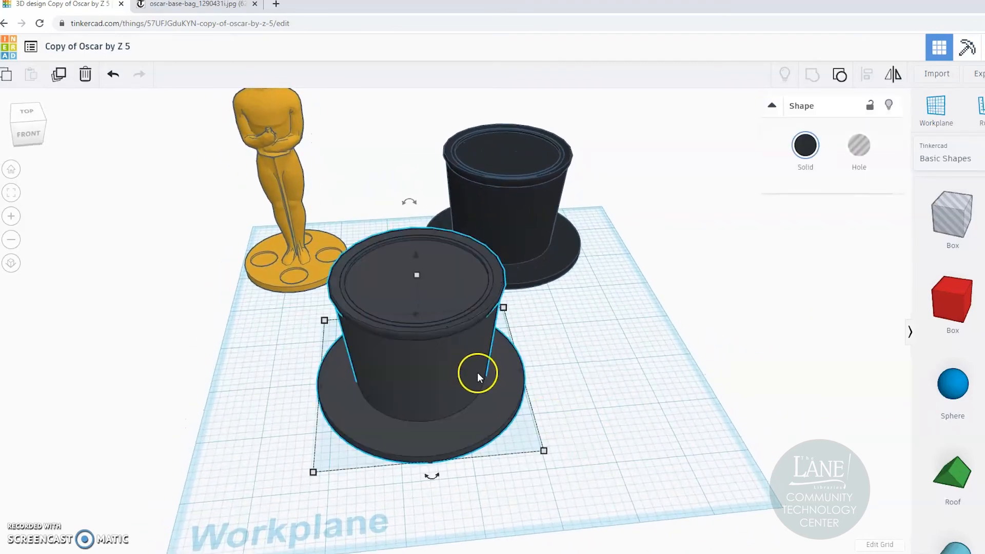
left_click(66, 82)
left_click_drag(456, 413, 729, 390)
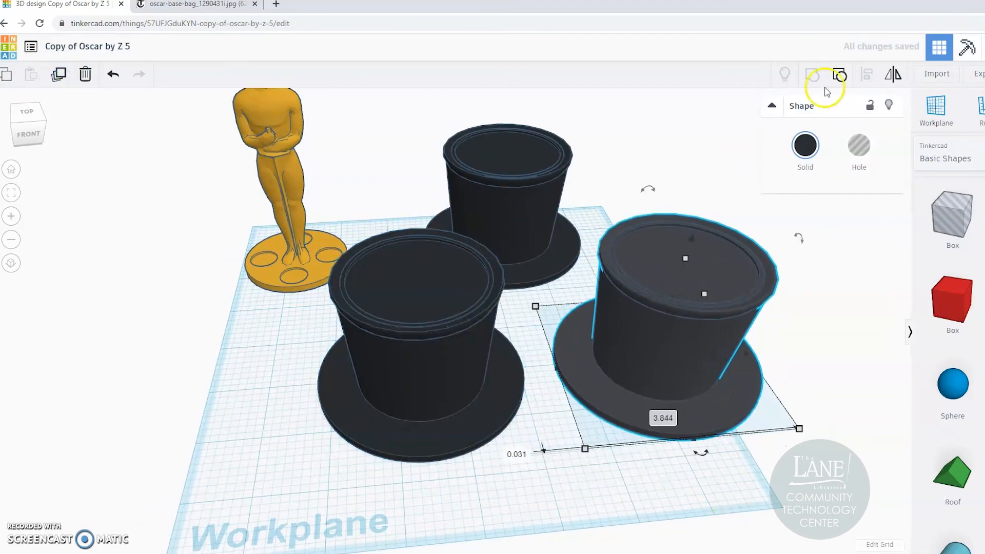
Step: Ungroup the second pedestal copy completely and delete its parts except the black foot disc
left_click(842, 80)
left_click(841, 78)
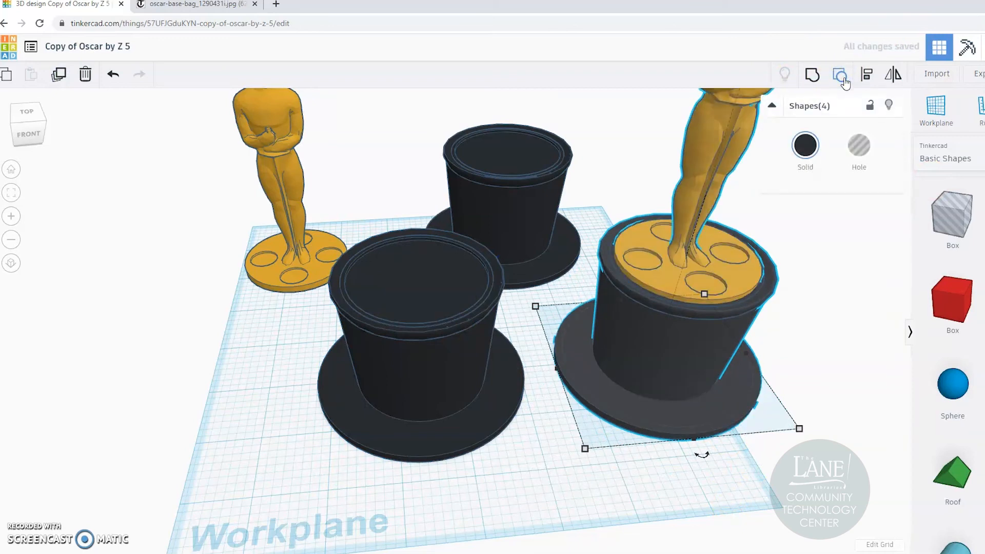
left_click(665, 495)
left_click_drag(677, 417, 621, 497)
left_click(696, 231)
key("Delete")
left_click(697, 266)
key("Delete")
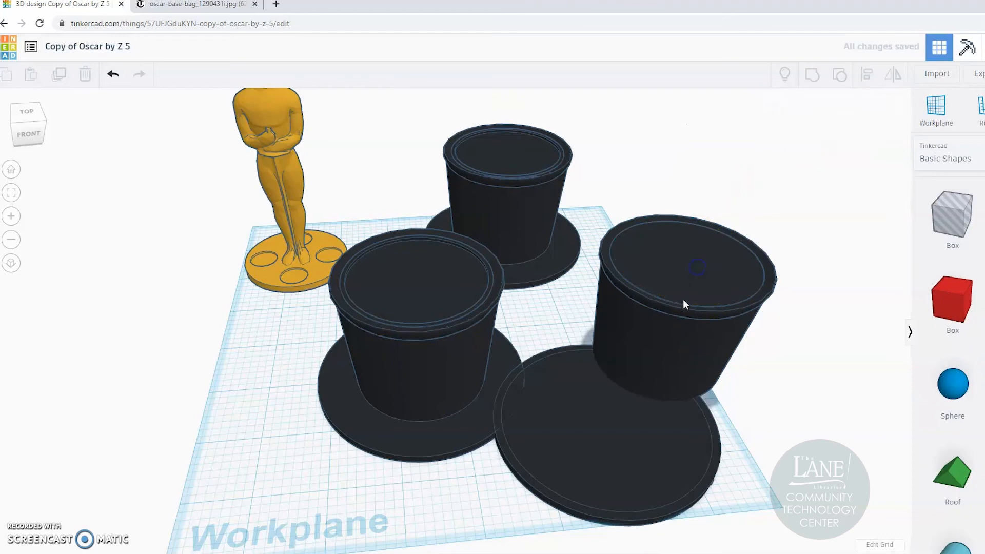
left_click_drag(674, 426, 657, 404)
Step: Ungroup the front pedestal copy completely and delete the gold statuette and gold reel disc inside it
left_click(420, 394)
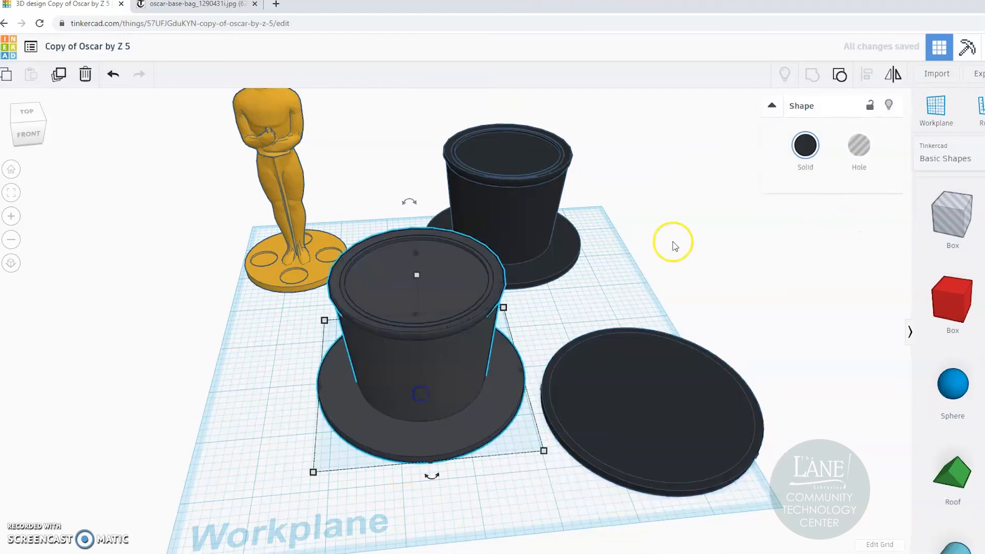
left_click(839, 76)
left_click(838, 77)
left_click(203, 451)
left_click_drag(444, 373, 434, 375)
key("ctrl+z")
left_click(417, 231)
key("Delete")
left_click(418, 229)
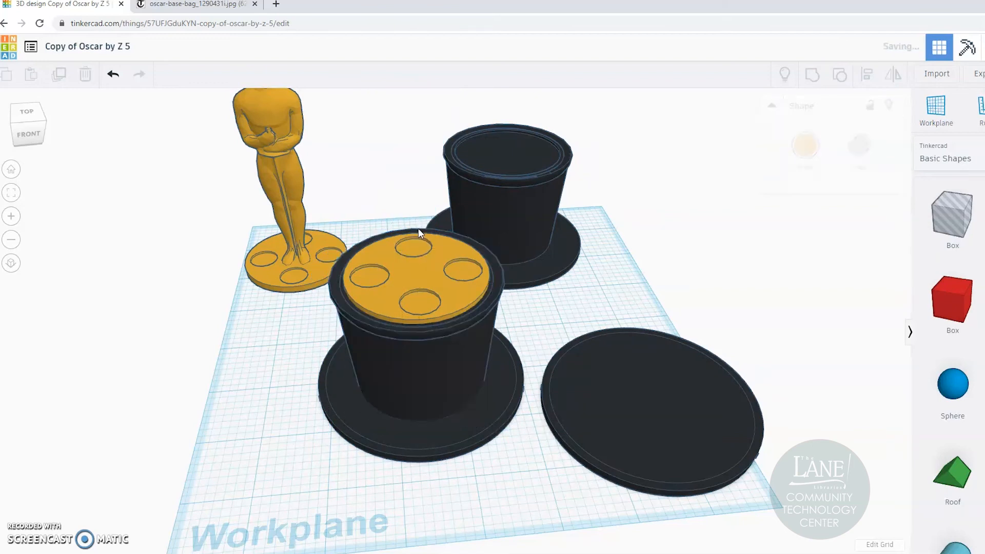
key("Delete")
Step: Turn the front pedestal's tapered body into a hole
left_click(425, 340)
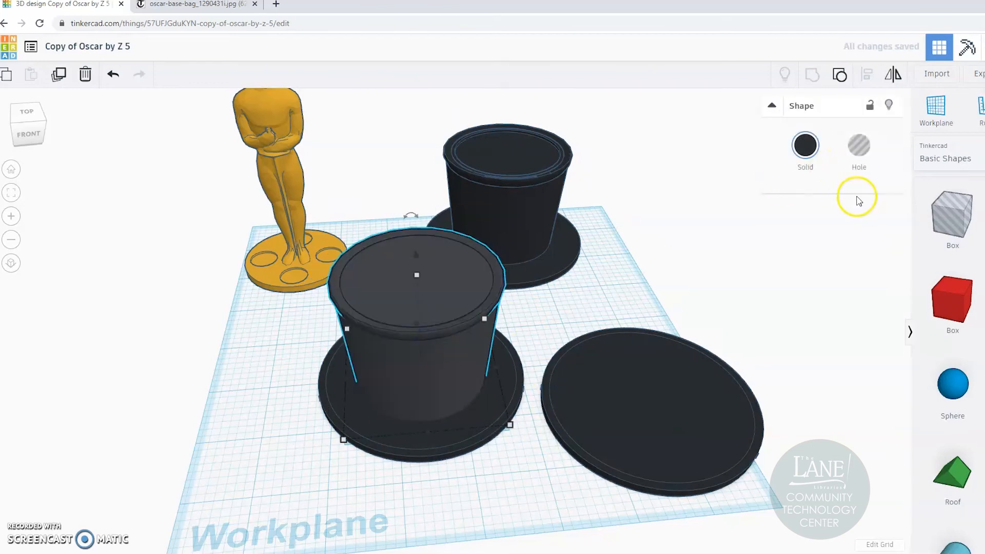
left_click(859, 146)
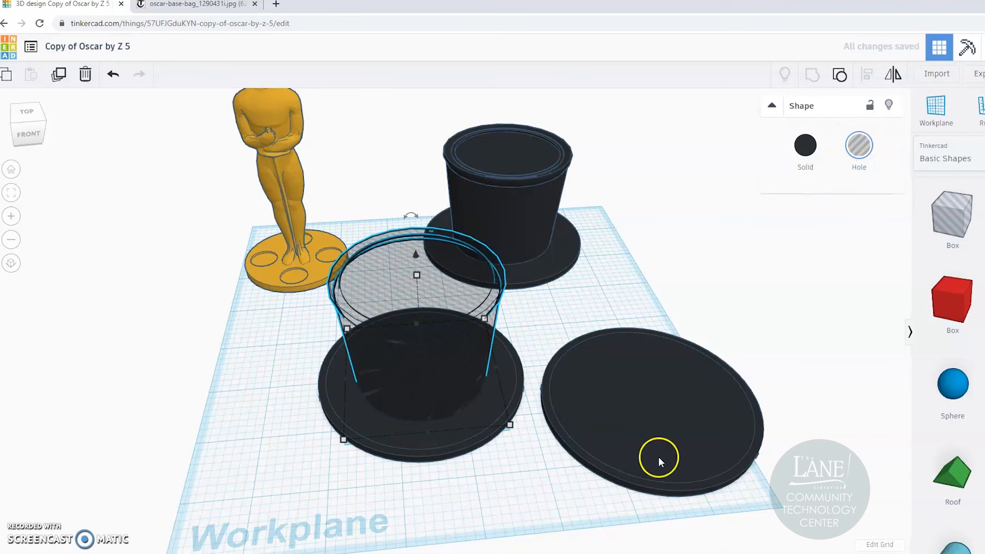
Step: Delete the spare black foot disc lying beside the front pedestal
right_click_drag(660, 462, 486, 431)
left_click(670, 380)
key("Delete")
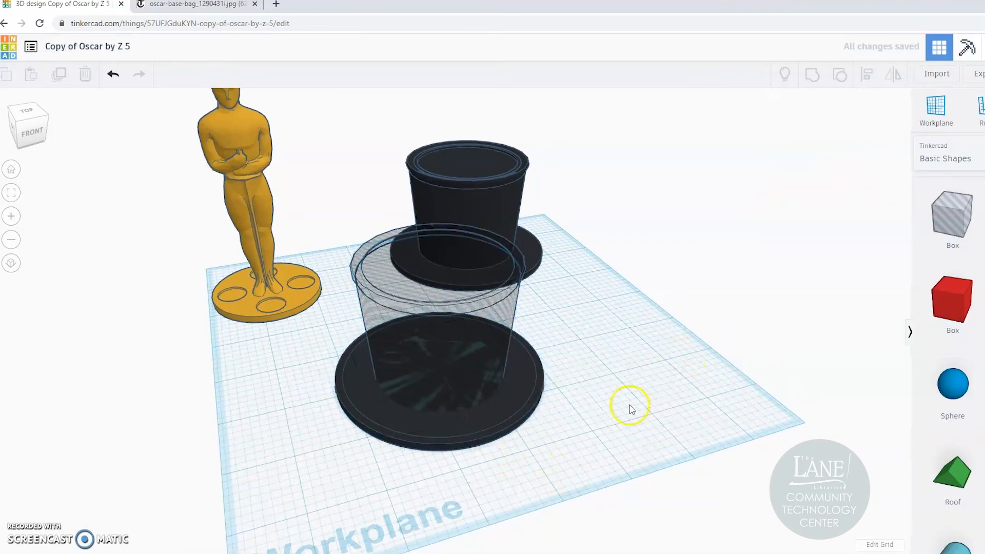
Step: Change the colour of the front pedestal's foot disc to gold
left_click(534, 391)
left_click(804, 153)
left_click(829, 268)
left_click(660, 414)
right_click_drag(682, 414, 606, 405)
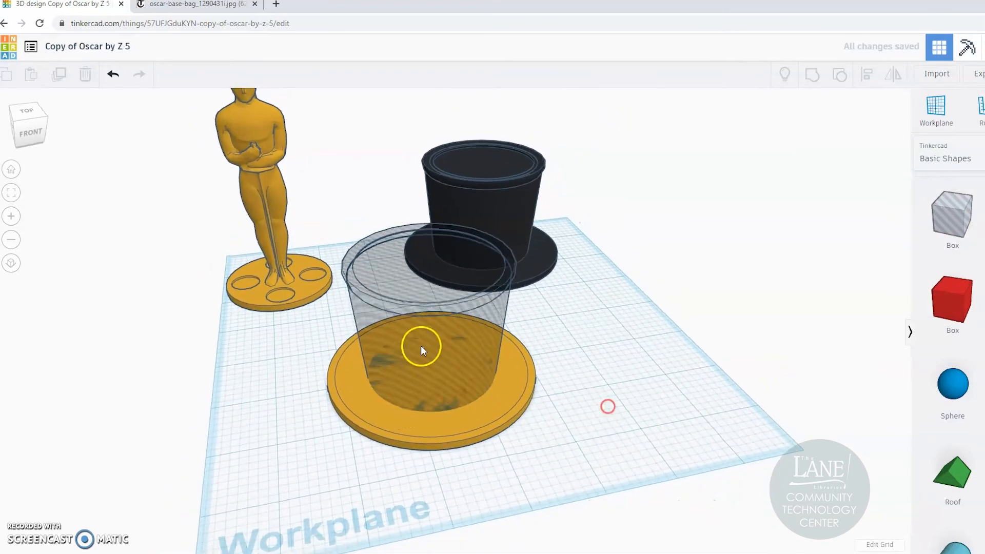
Step: Lower the tapered body hole slightly so that it cuts all the way through the gold foot disc
left_click(421, 346)
right_click_drag(610, 441, 616, 329)
left_click_drag(442, 284, 444, 295)
right_click_drag(602, 305, 563, 441)
mouse_move(615, 409)
right_mouse_down()
mouse_move(615, 388)
mouse_move(623, 398)
right_mouse_up()
right_click_drag(580, 430, 611, 429)
scroll(610, 430, "up", 2)
Step: Add a box hole and stretch it across the rear half of the gold foot disc
left_click(556, 364)
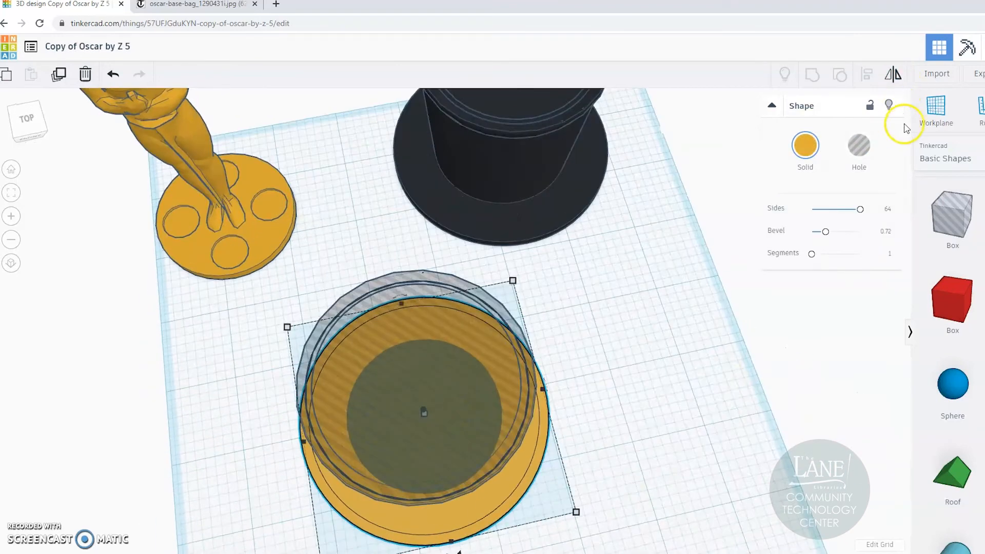
left_click(954, 214)
left_click(574, 333)
left_click_drag(542, 338, 220, 393)
right_click_drag(661, 436, 950, 404)
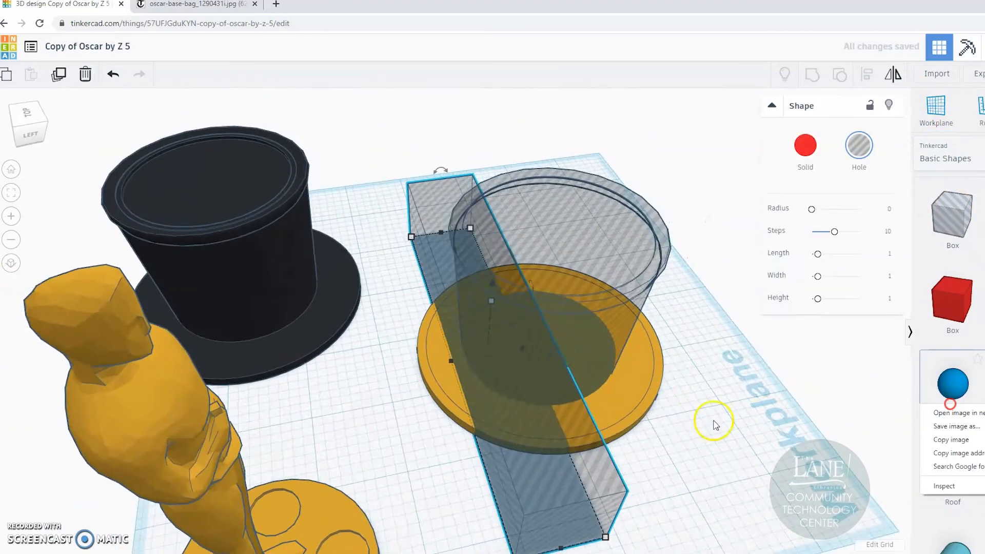
right_click_drag(450, 358, 630, 457)
right_click_drag(479, 375, 674, 477)
right_click_drag(502, 372, 571, 431)
right_click_drag(462, 305, 548, 419)
right_click_drag(493, 372, 525, 444)
Step: Group the box hole and tapered body hole with the gold disc to leave only a curved front band
left_click(443, 259)
left_click(581, 349, "shift")
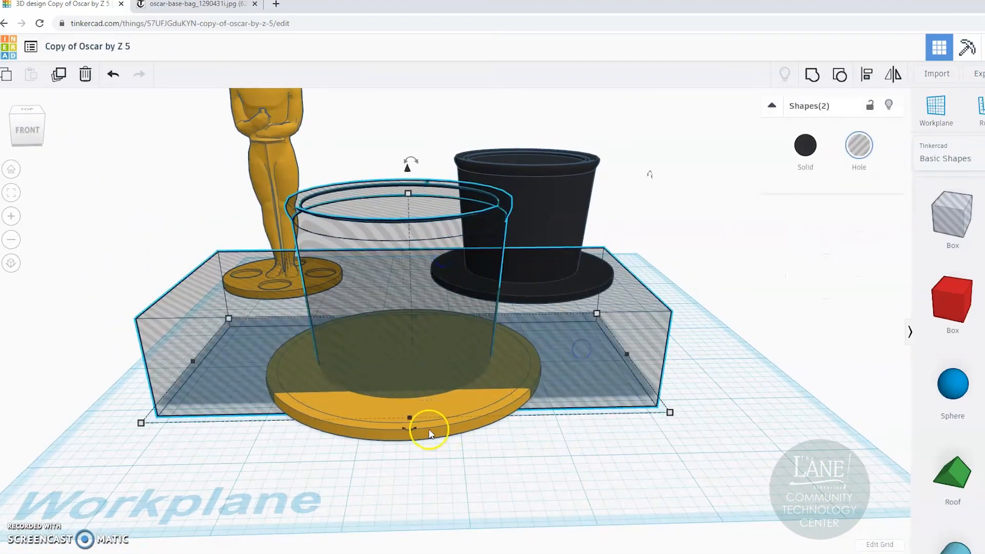
left_click(811, 74)
left_click(649, 414)
right_click_drag(649, 414, 547, 485)
Step: Place a solid red box on the gold arc and align their centres along the arc's width
left_click(959, 303)
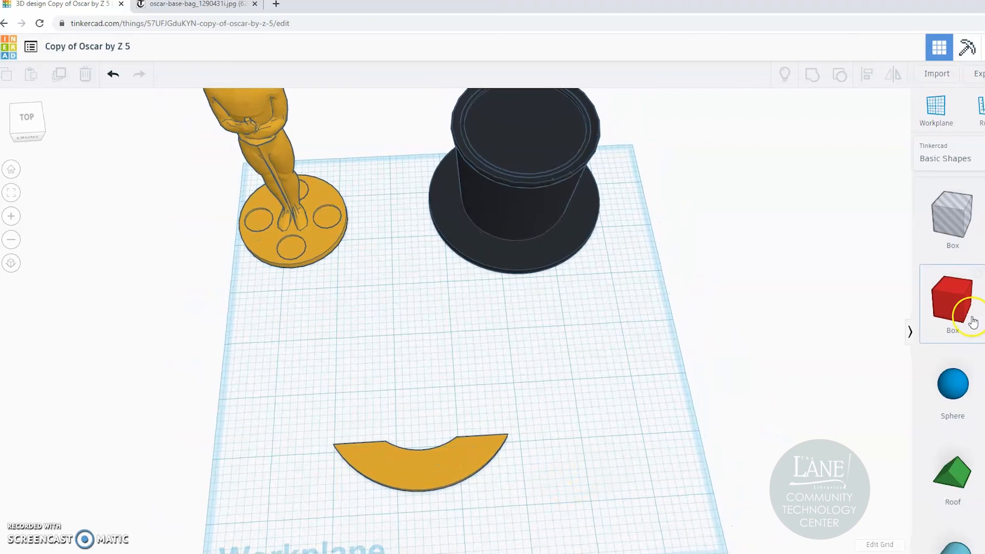
left_click(429, 469)
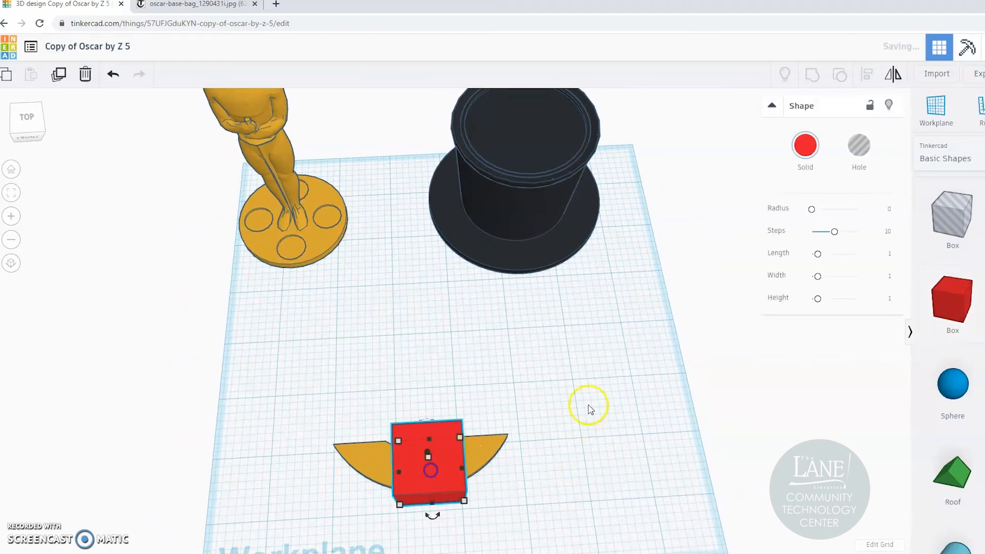
left_click(556, 415)
left_click(420, 453)
left_click(494, 451, "shift")
left_click(866, 75)
left_click(424, 517)
left_click(632, 403)
Step: Copy the red box and place the copy directly against the original's right side over the gold arc's end
left_click(443, 456)
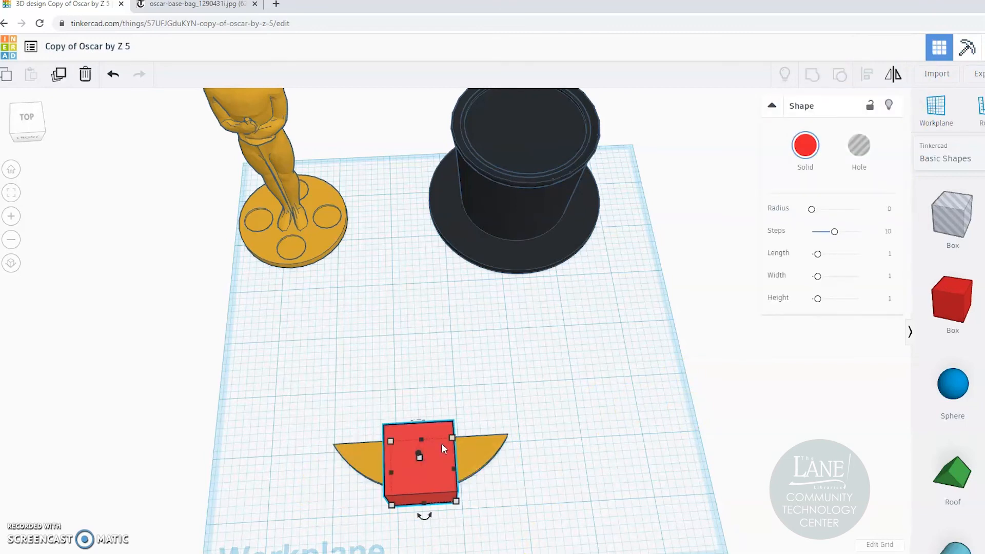
key("ctrl+c")
key("ctrl+v")
left_click_drag(437, 461, 506, 454)
right_click_drag(622, 490, 528, 433)
scroll(618, 487, "up", 3)
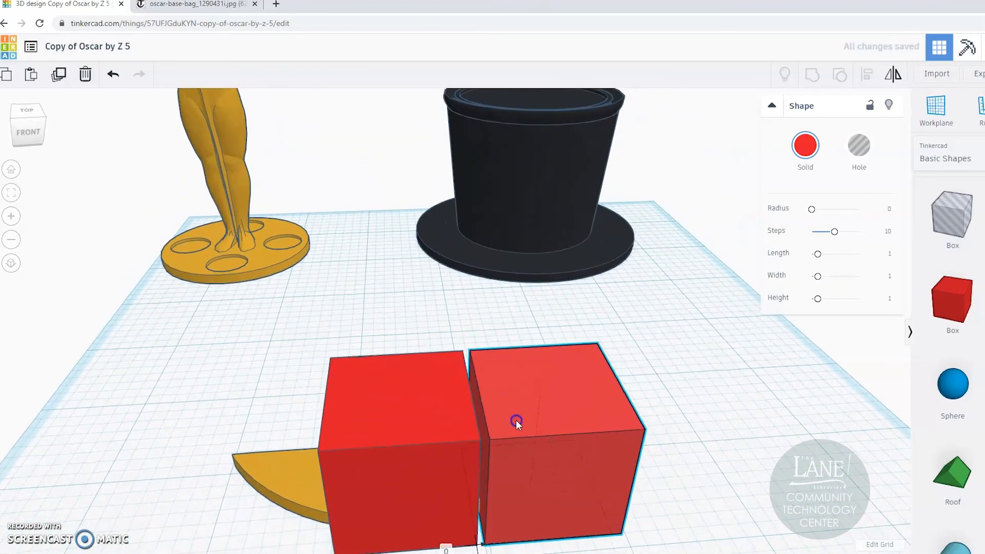
right_click_drag(717, 465, 717, 495)
scroll(576, 407, "down", 3)
Step: Place another red box over the gold arc's left end and delete the centre box
left_click(420, 440)
left_click_drag(424, 438, 303, 422)
left_click(709, 453)
left_click(422, 414)
key("Delete")
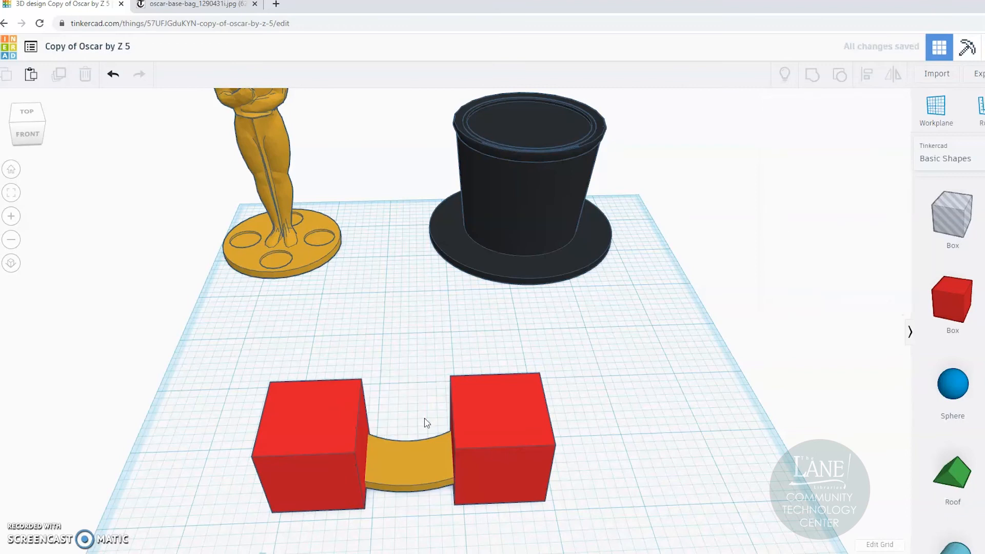
Step: Turn both red boxes into holes and group them with the gold arc to trim off its ends
left_click(356, 444)
left_click(528, 445, "shift")
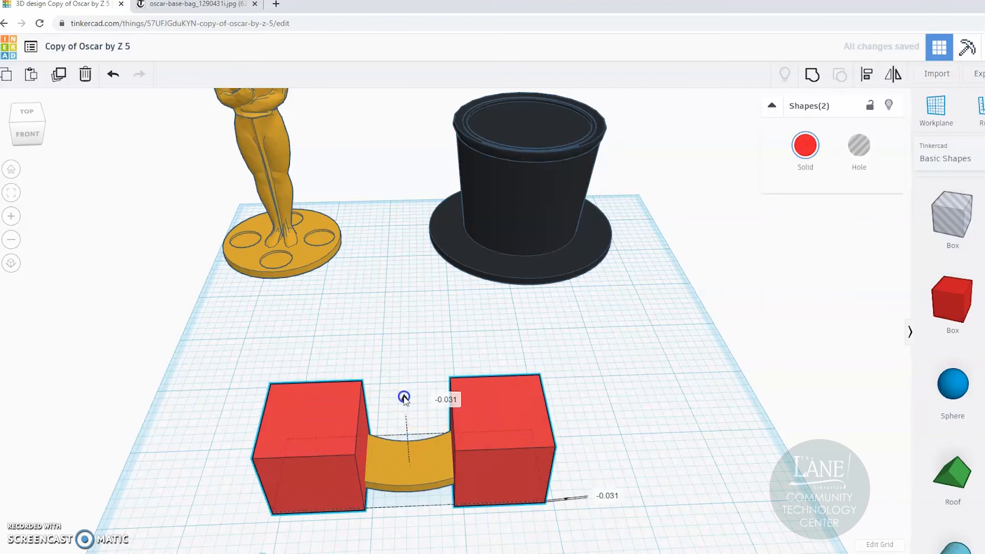
left_click(858, 150)
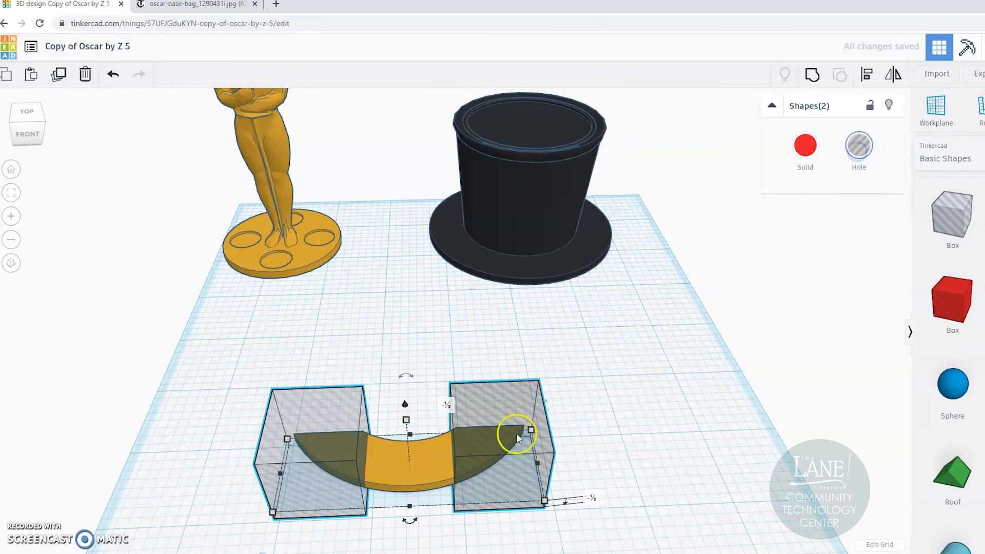
left_click_drag(600, 372, 215, 547)
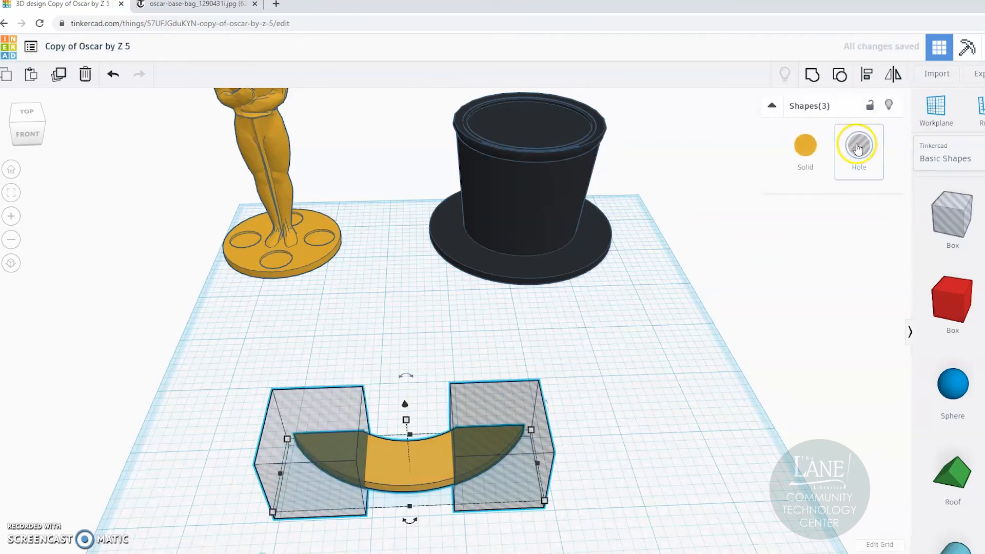
left_click(813, 76)
right_click_drag(580, 477, 571, 495)
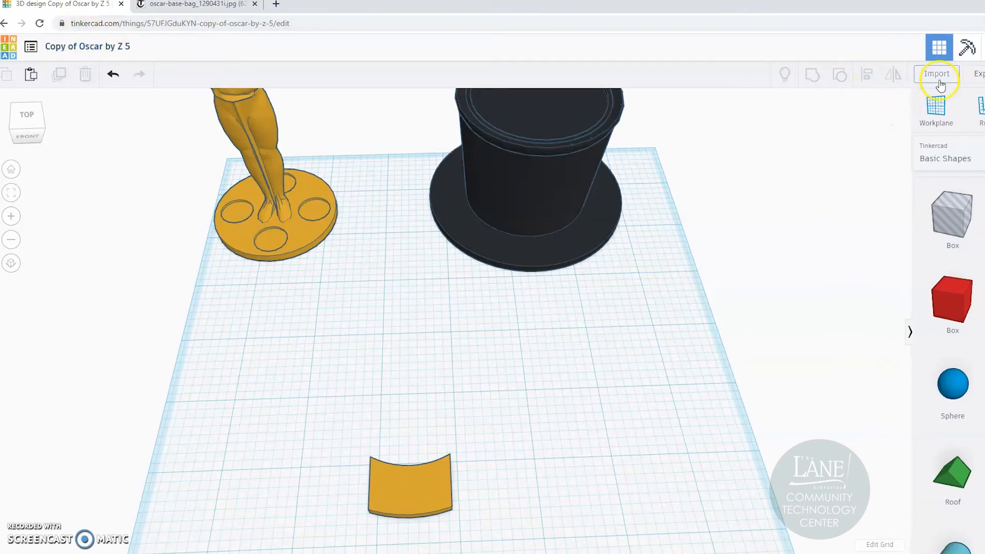
scroll(953, 308, "down", 2)
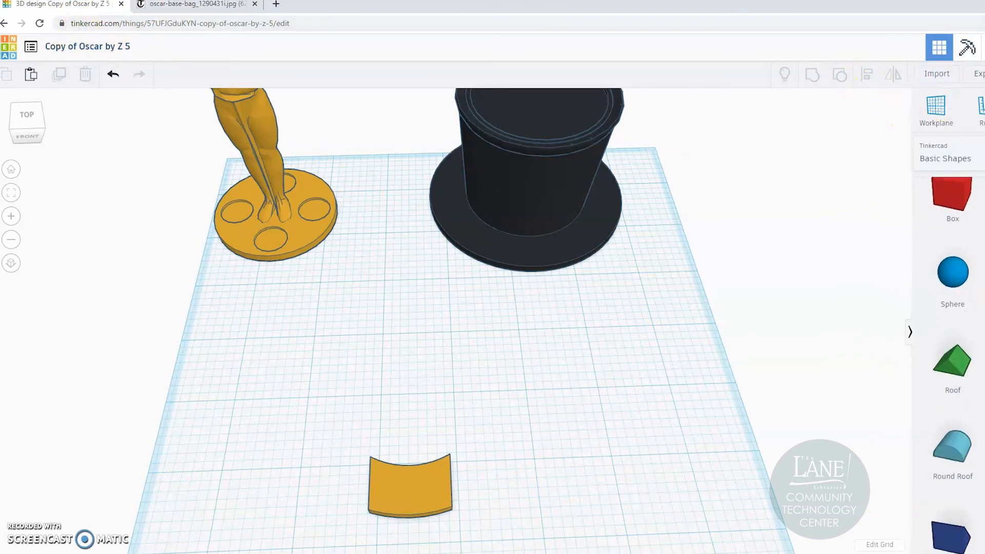
left_click(626, 392)
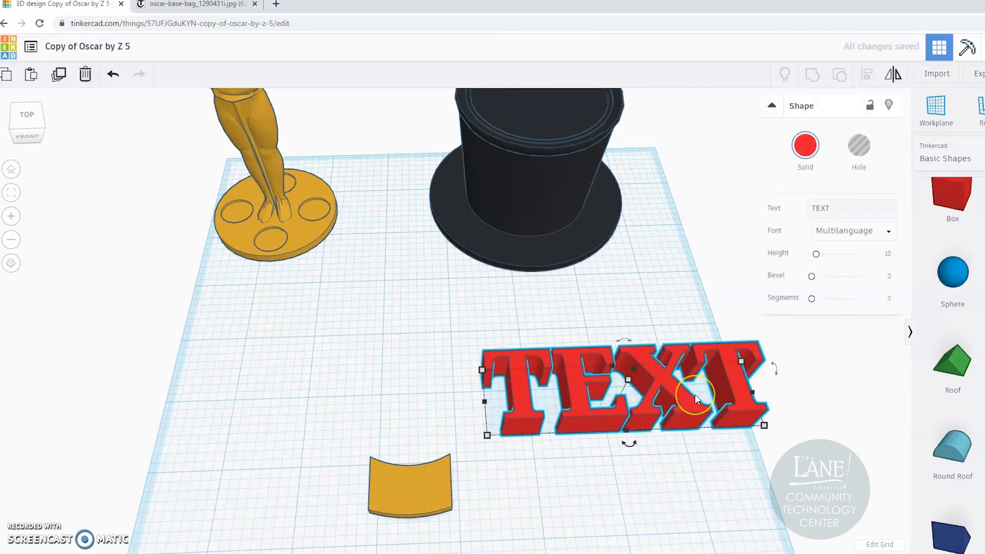
key("Delete")
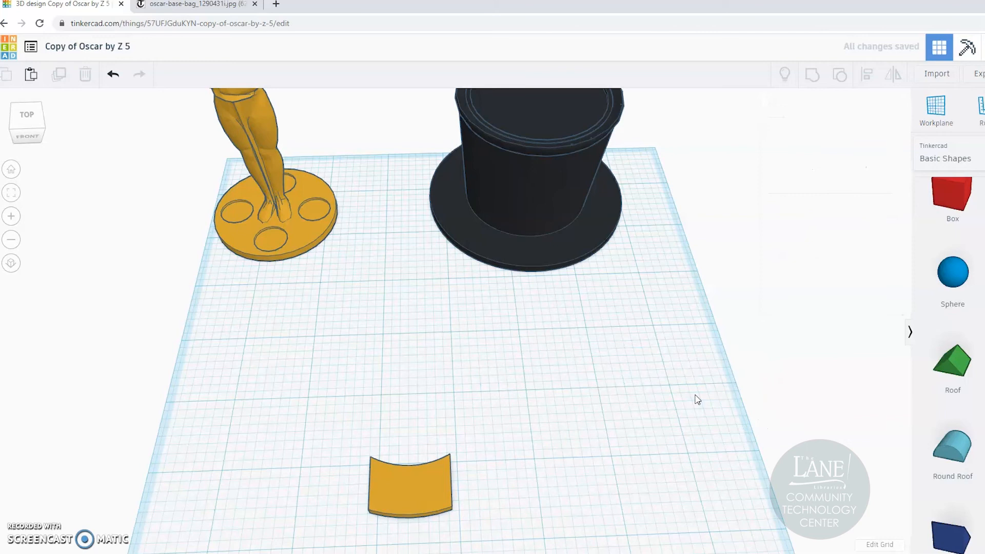
Step: Import lane_libraries.svg from the Downloads folder, centred on its art at a scale of 100
left_click(932, 77)
left_click(550, 308)
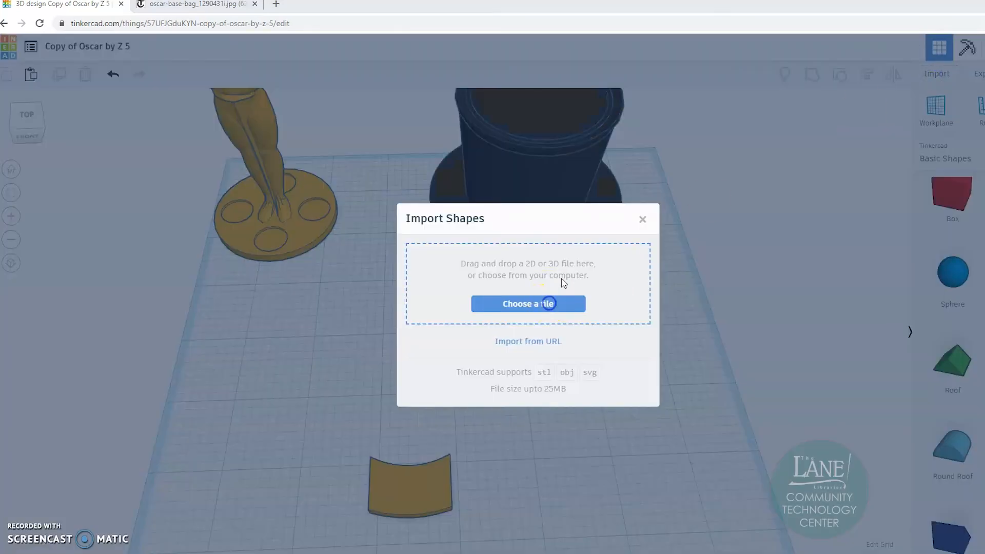
left_click(42, 91)
left_click(134, 71)
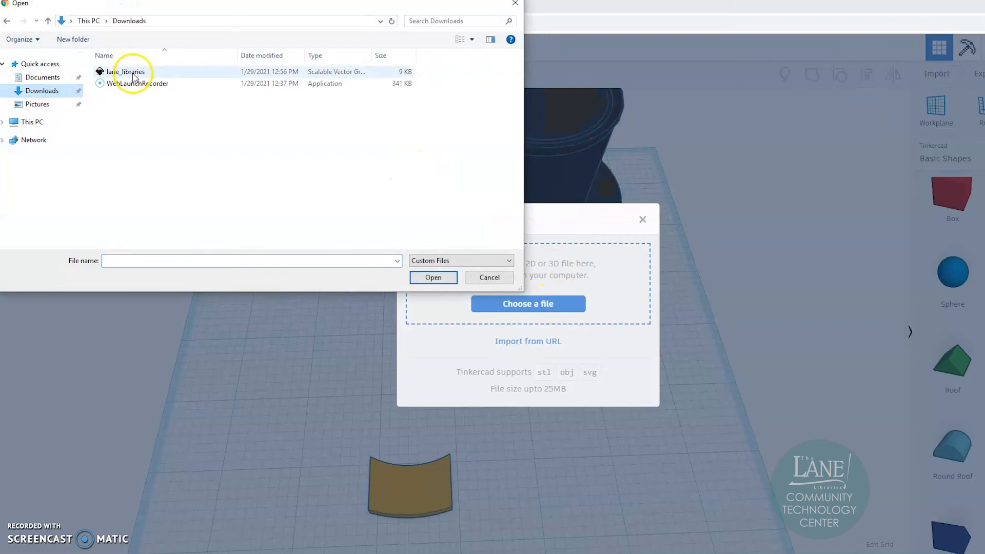
left_click(432, 277)
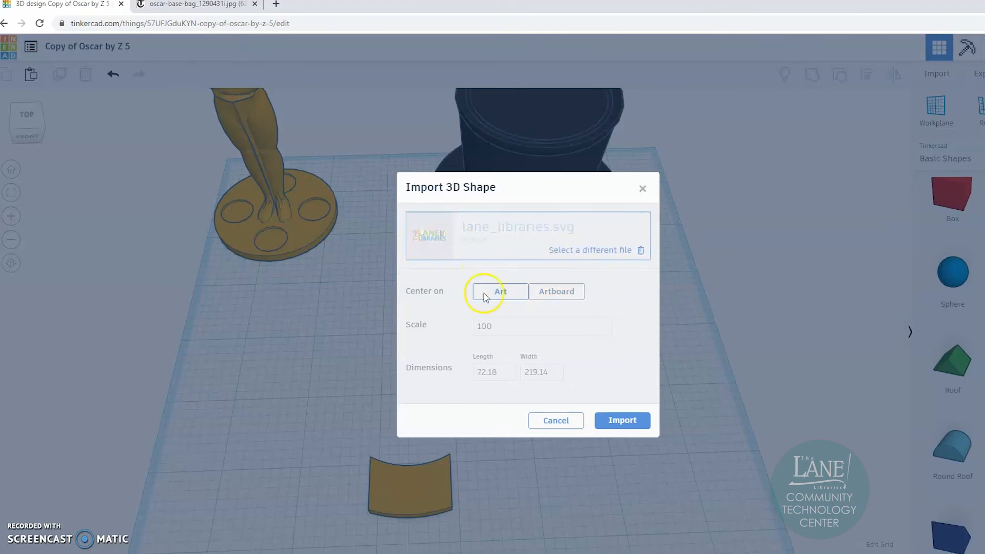
left_click(622, 419)
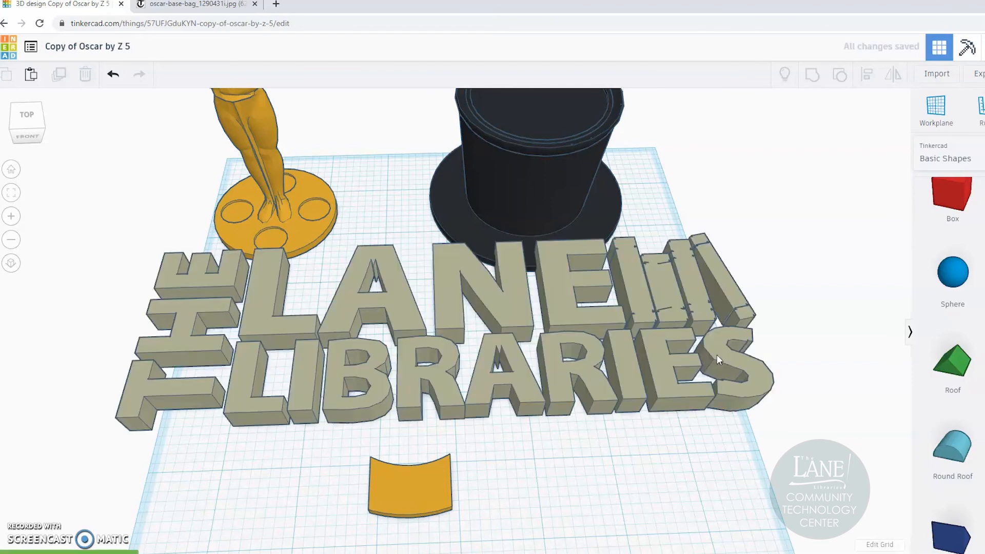
Step: Scale the imported logo down proportionally until it is narrower than the gold nameplate and move it to the plate
left_click(639, 293)
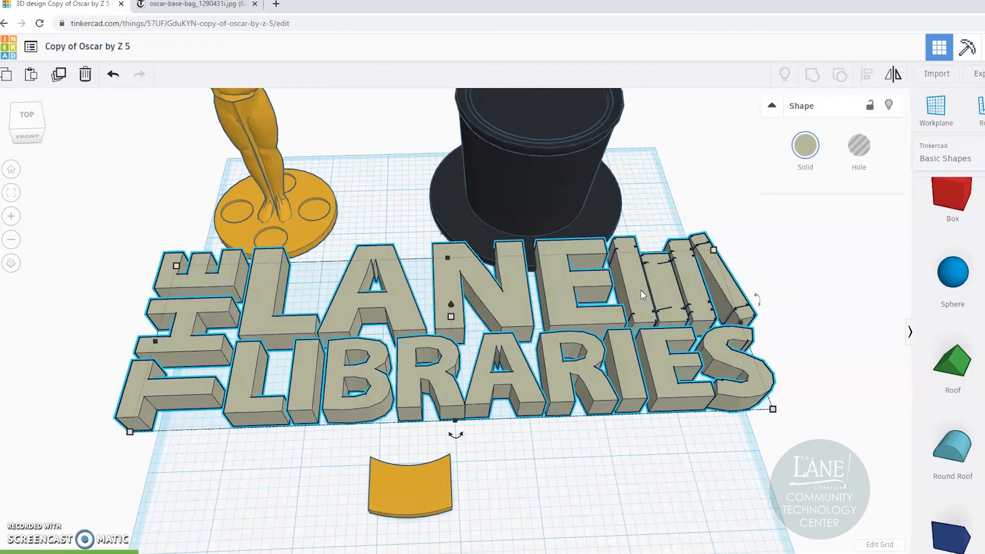
left_click_drag(772, 409, 206, 306, "shift")
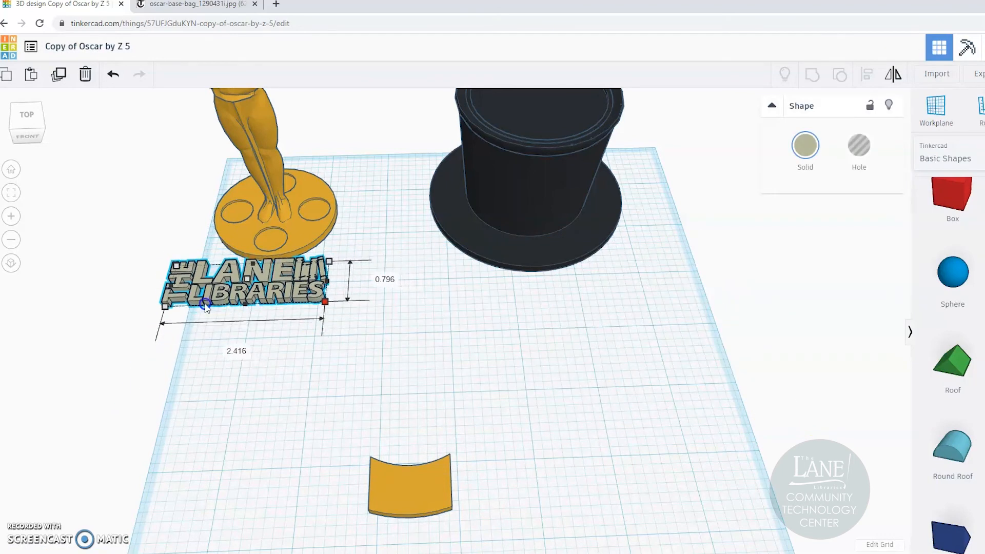
left_click_drag(274, 272, 449, 480)
left_click_drag(528, 514, 418, 481, "shift")
right_click_drag(490, 513, 550, 477)
Step: Move the gold nameplate clear of the logo and raise the logo to the plate's top surface using a temporary workplane
left_click(381, 454)
left_click_drag(449, 452, 512, 435)
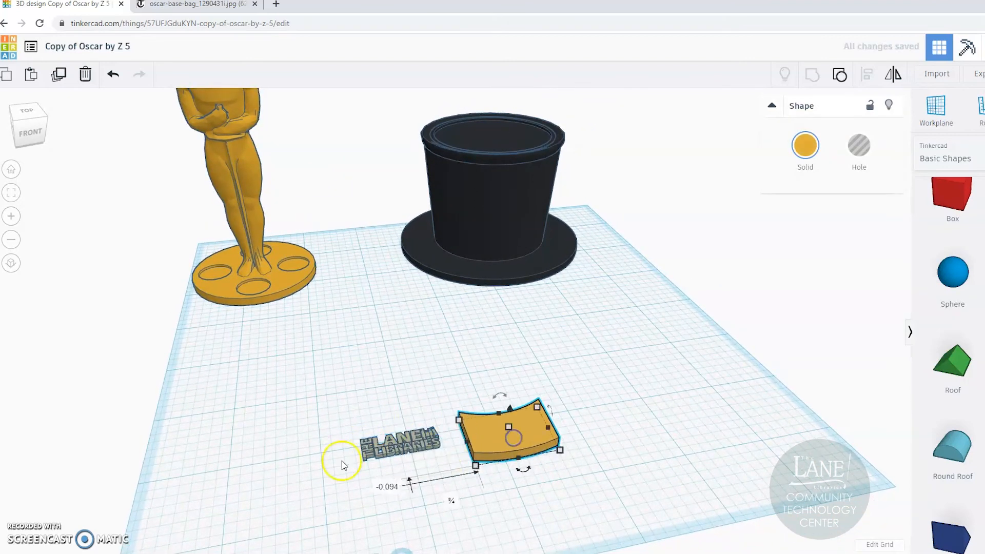
left_click(320, 445)
left_click(940, 110)
left_click(508, 431)
left_click(425, 439)
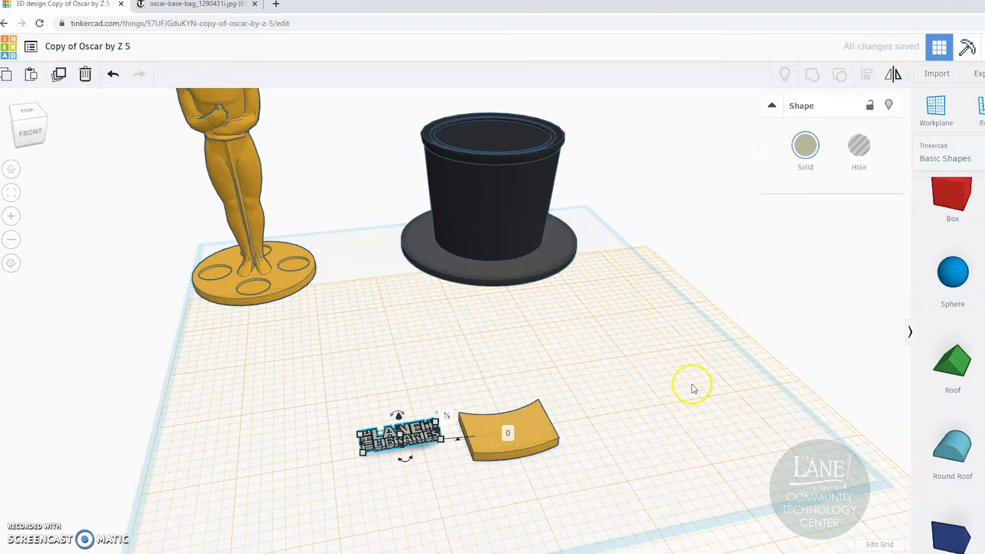
right_click_drag(692, 388, 605, 477)
left_click(937, 110)
left_click(789, 308)
right_click_drag(221, 477, 312, 380)
Step: Align the logo and the gold nameplate so that the logo sits centred on top of the plate
left_click_drag(312, 380, 564, 474)
left_click(868, 75)
left_click(316, 450)
left_click(437, 466)
left_click(628, 420)
right_click_drag(549, 467, 566, 489)
Step: Duplicate the gold nameplate without the logo and place the blank copy well to its right
left_click(451, 473)
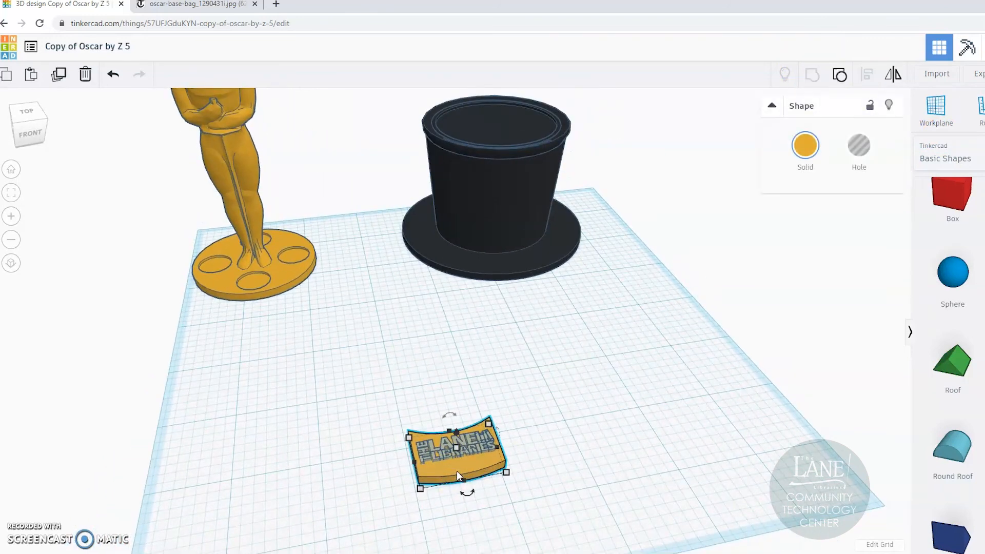
left_click_drag(457, 470, 508, 456)
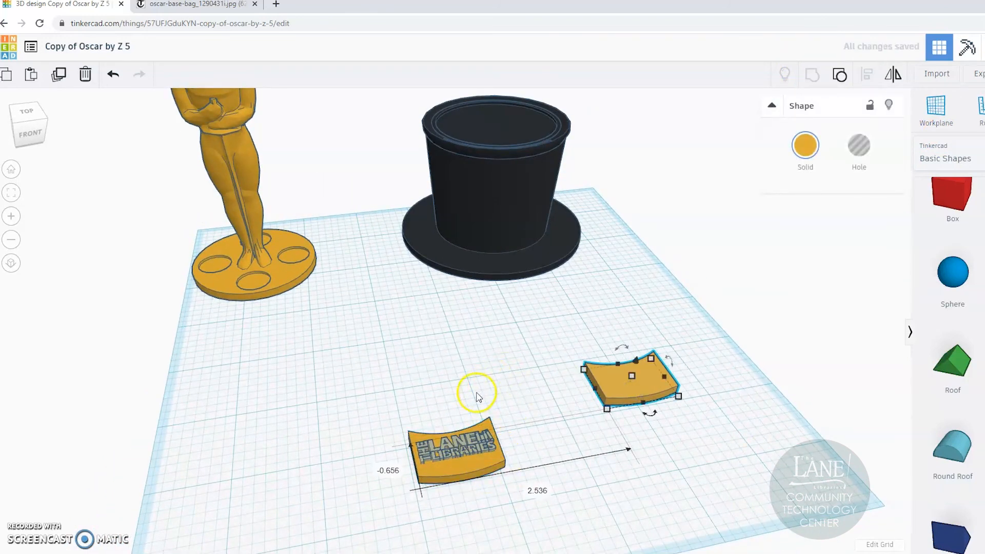
left_click(528, 410)
scroll(485, 504, "up", 3)
right_click_drag(572, 477, 608, 425)
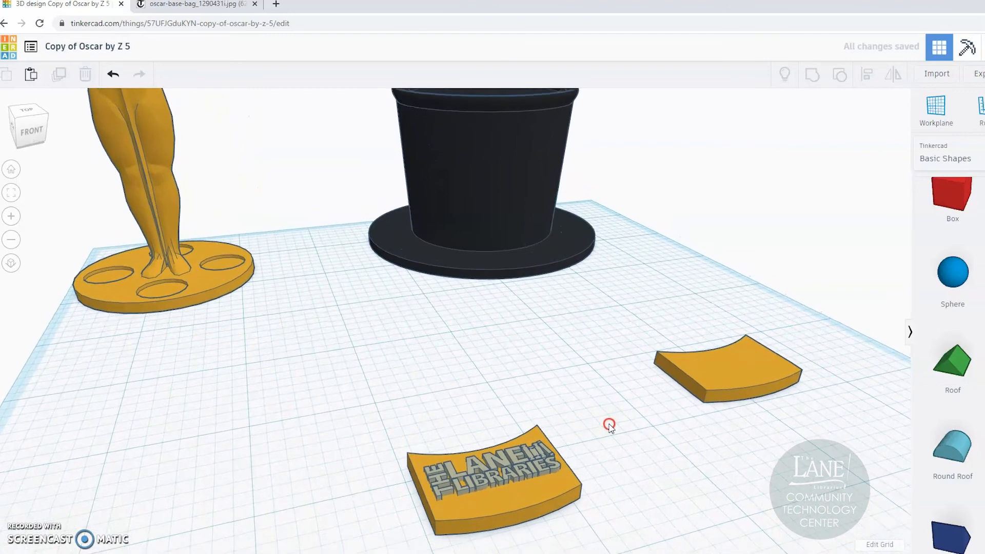
Step: Sink the logo 0.016 into the nameplate, turn it into a hole and group both to engrave the plate
left_click(493, 454)
right_click_drag(615, 461, 588, 469)
scroll(445, 489, "down", 2)
left_click(550, 488)
scroll(349, 457, "up", 3)
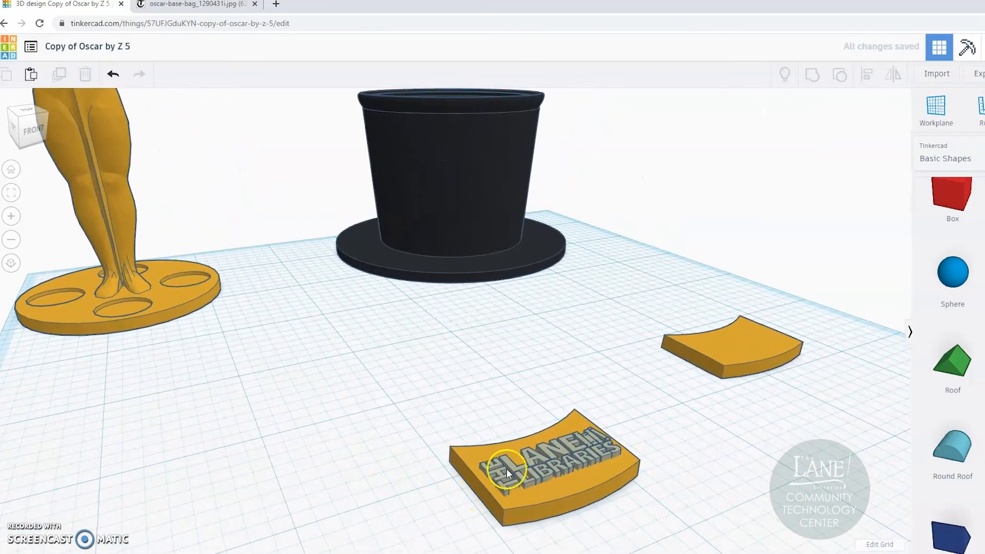
left_click(555, 435)
left_click_drag(555, 435, 555, 434)
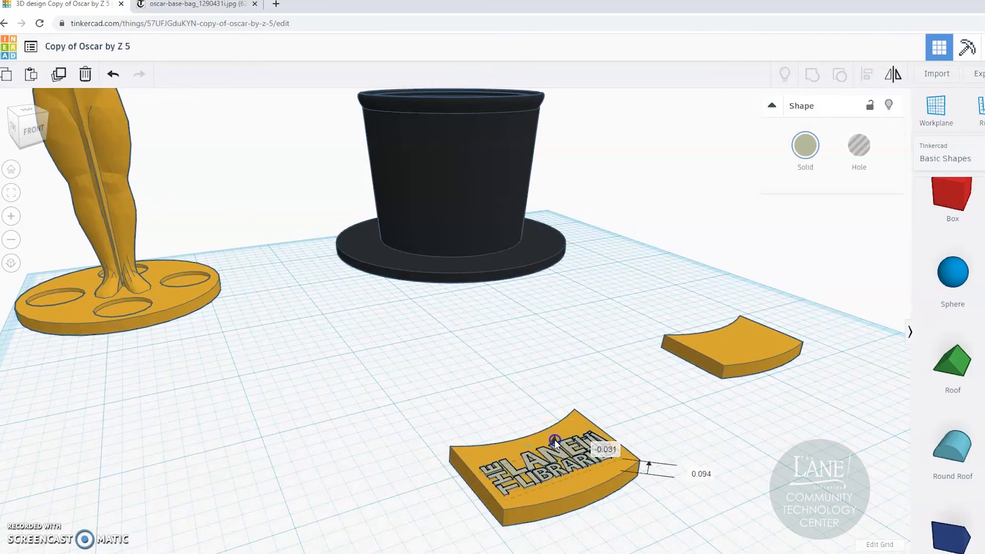
key("h")
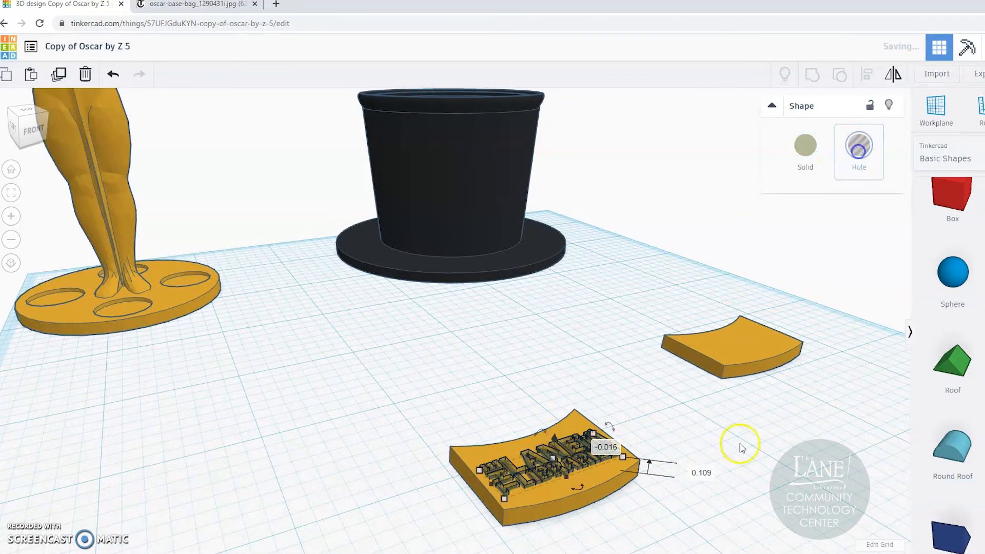
left_click(539, 505, "shift")
left_click(835, 77)
right_click_drag(669, 508, 518, 473)
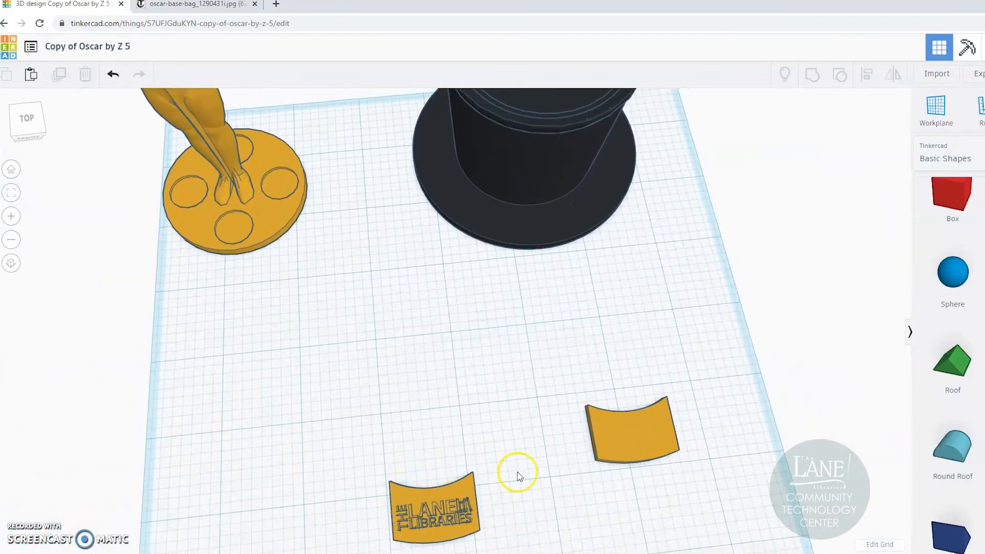
Step: Rearrange the engraved nameplate, the black pedestal and the blank nameplate so that they sit closer together
left_click_drag(435, 508, 414, 380)
left_click(478, 325)
right_click_drag(538, 330, 538, 305)
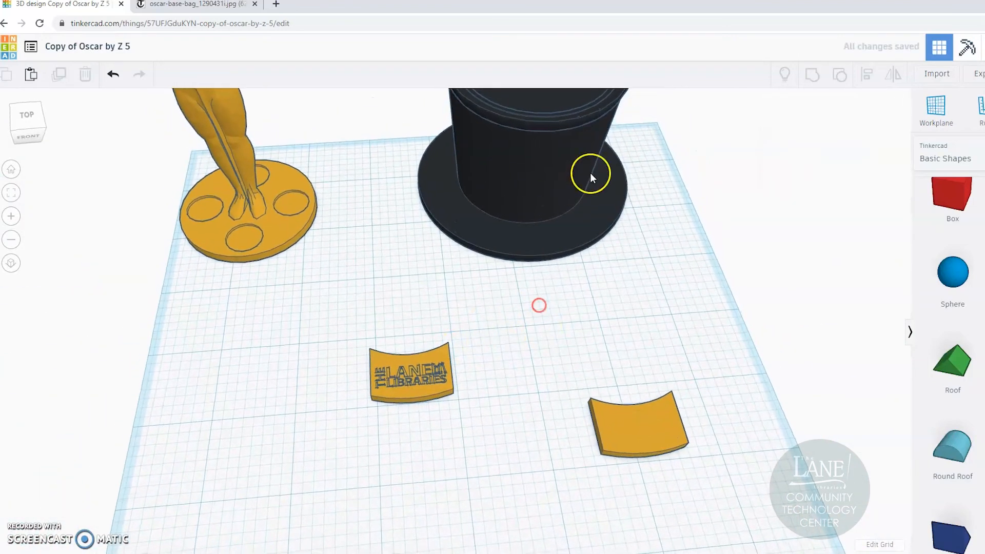
left_click_drag(548, 182, 556, 260)
left_click_drag(650, 438, 589, 439)
left_click(672, 334)
left_click(621, 305)
left_click(708, 355)
Step: Set the workplane on the pedestal's brim and place the blank nameplate on the brim's front at height 0
left_click(936, 106)
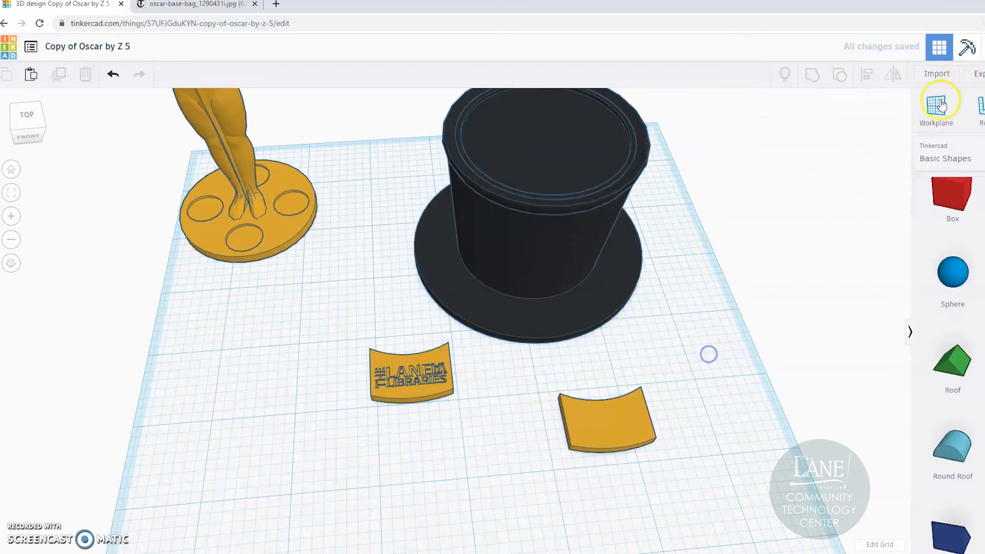
left_click(549, 316)
left_click_drag(611, 427, 545, 314)
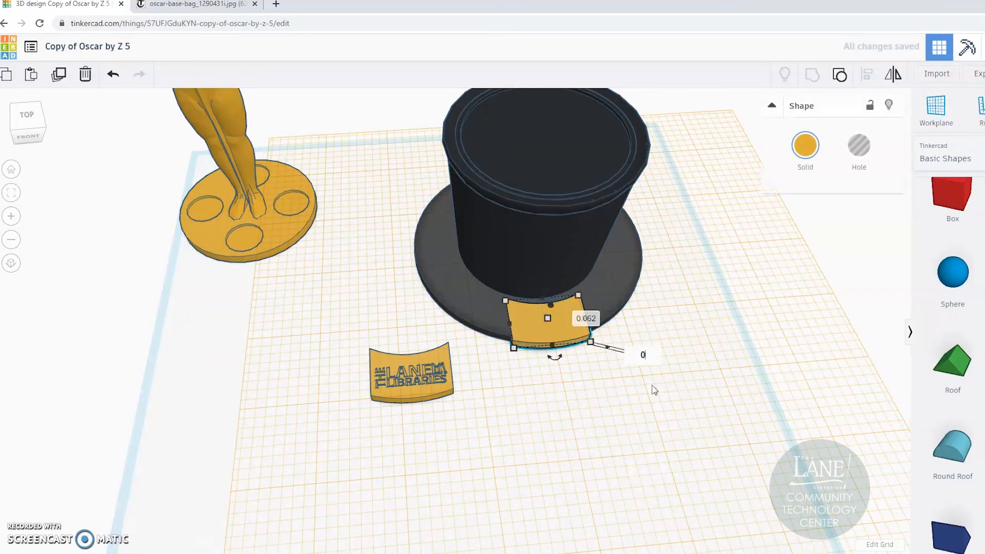
left_click(617, 417)
Step: Align the blank nameplate with the pedestal so that it is centred side to side on the front of the brim
right_click_drag(658, 417, 568, 295)
scroll(568, 295, "down", 3)
left_click(589, 223)
left_click(437, 318, "shift")
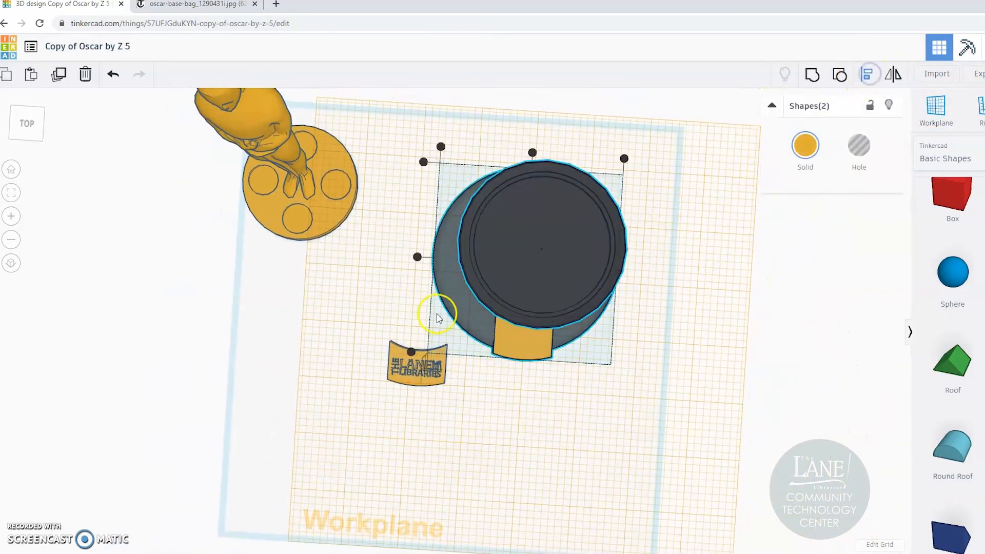
left_click(563, 411)
scroll(562, 409, "up", 3)
right_click_drag(562, 408, 534, 409)
left_click(556, 265)
scroll(534, 409, "down", 2)
left_click_drag(698, 132, 454, 403)
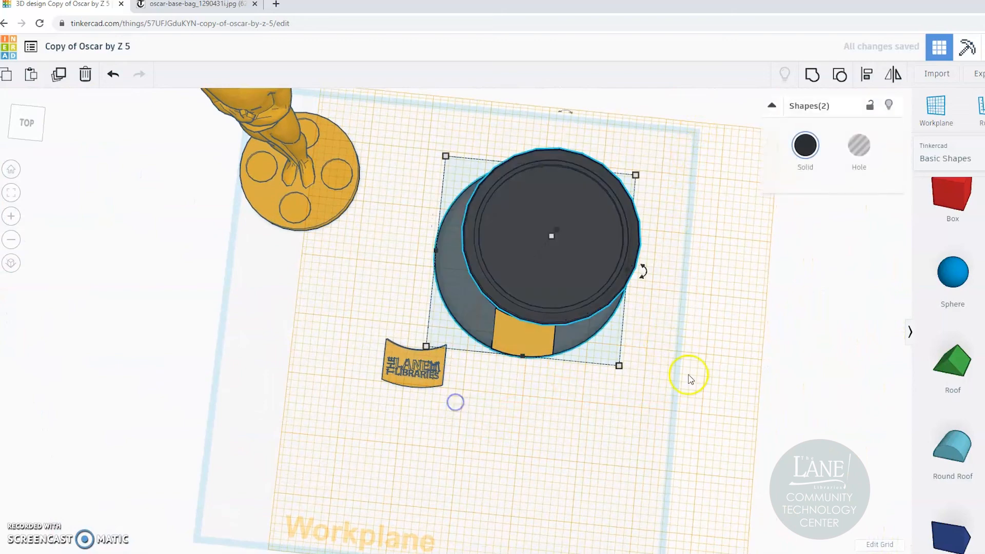
left_click(865, 76)
left_click(492, 379)
right_click_drag(492, 378, 532, 374)
Step: Sink the blank nameplate into the pedestal's brim and turn it into a hole
left_click(550, 336)
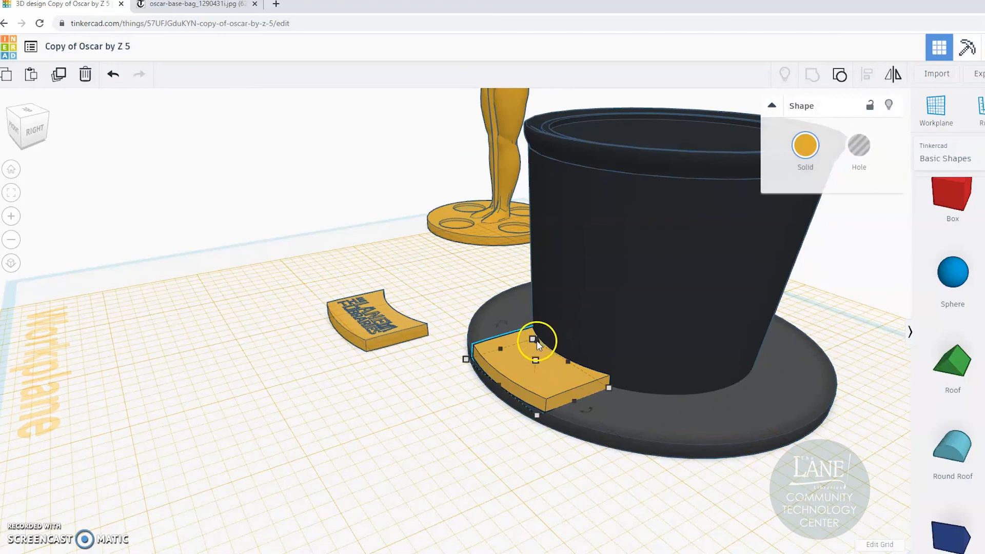
left_click(859, 145)
left_click(734, 377, "shift")
left_click(469, 446)
right_click_drag(468, 446, 715, 301)
Step: Set the engraved nameplate's height to 0 on the raised workplane and align it over the nameplate-shaped hole
left_click_drag(411, 382, 410, 366)
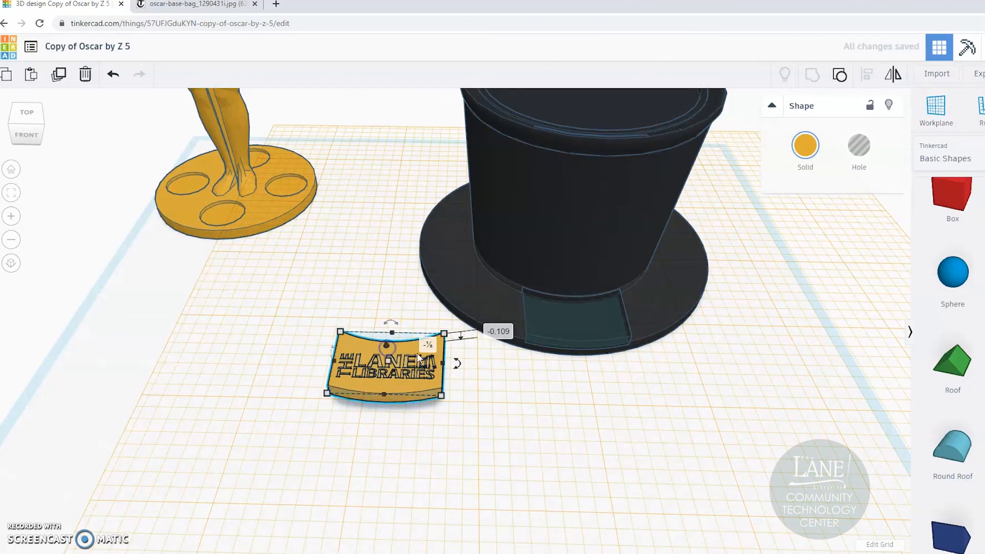
right_click_drag(505, 385, 541, 384)
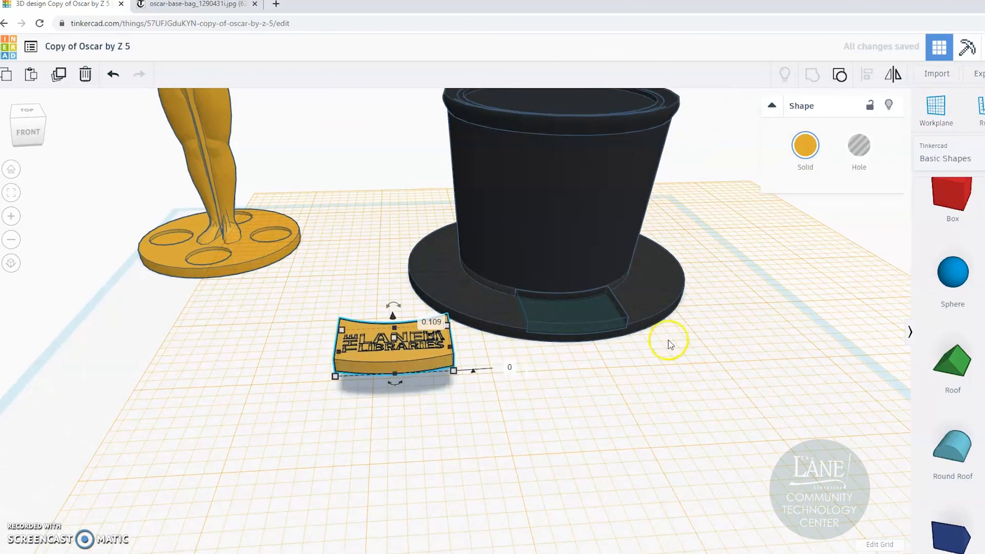
left_click(595, 321, "shift")
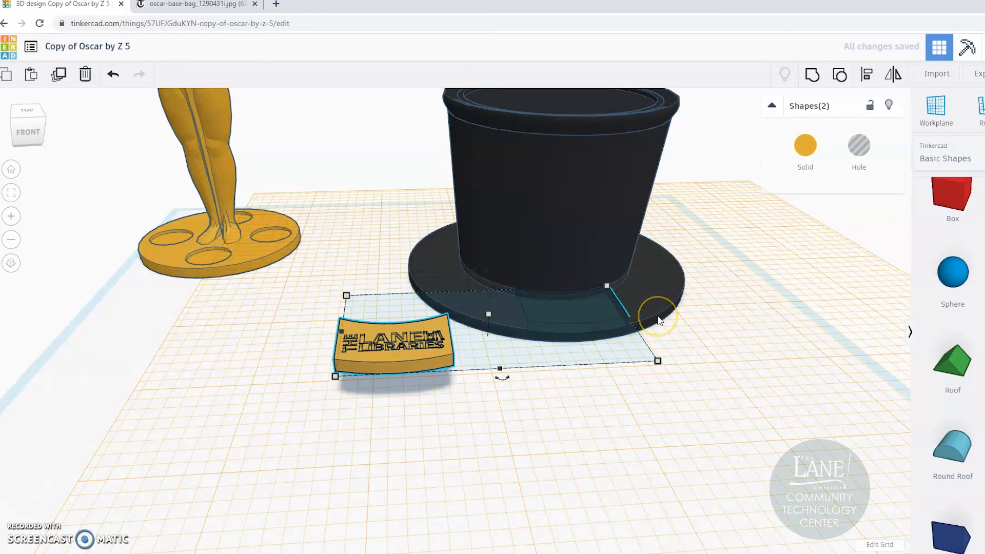
left_click(866, 75)
left_click(586, 318)
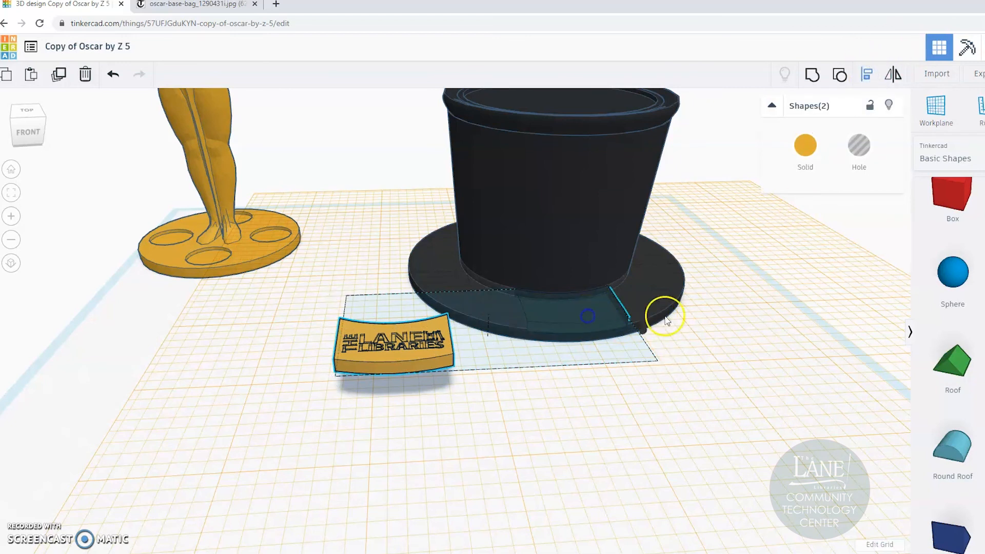
right_click_drag(708, 314, 565, 370)
left_click(513, 329)
Step: Group the nameplate-shaped hole with the black pedestal to cut a matching recess into its brim
left_click(566, 364)
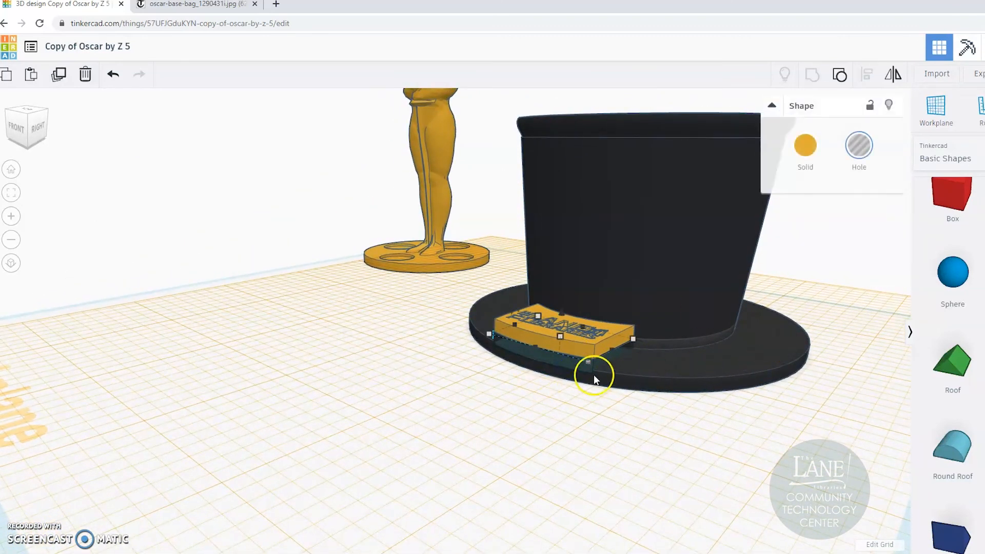
left_click(689, 378, "shift")
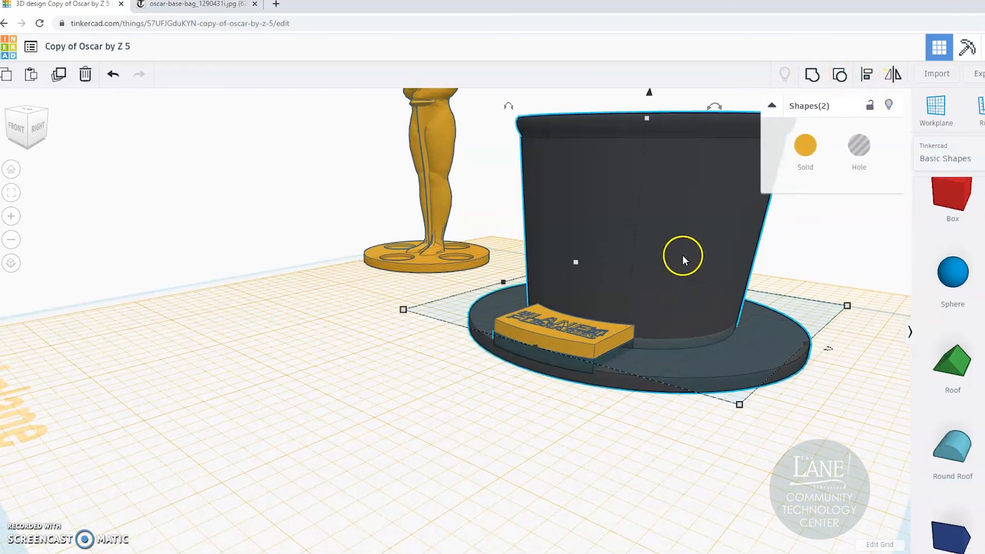
left_click(816, 76)
left_click(723, 425)
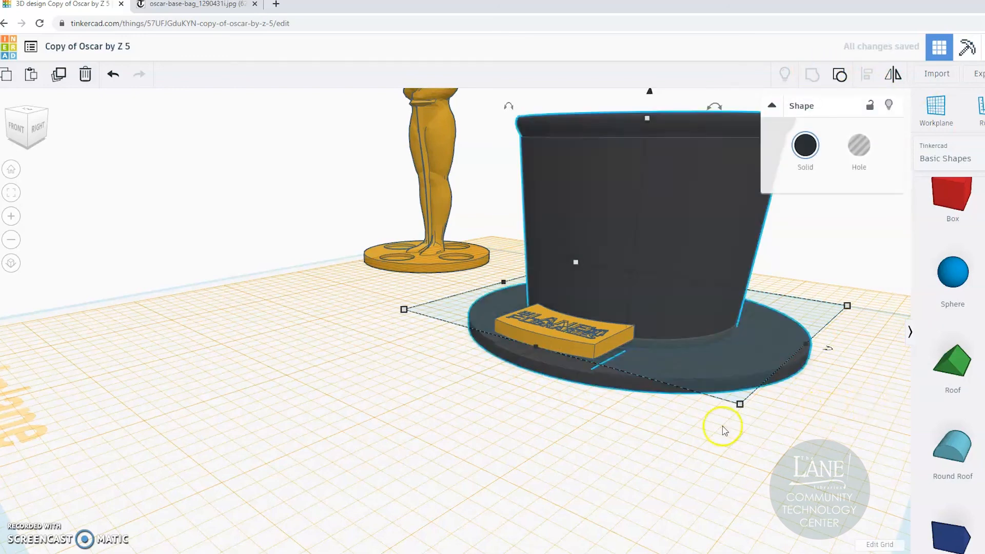
Step: Slide the engraved nameplate off the brim to uncover the recess, and return the workplane to the base grid
scroll(488, 402, "up", 5)
right_click_drag(490, 403, 692, 494)
right_click_drag(582, 386, 446, 382)
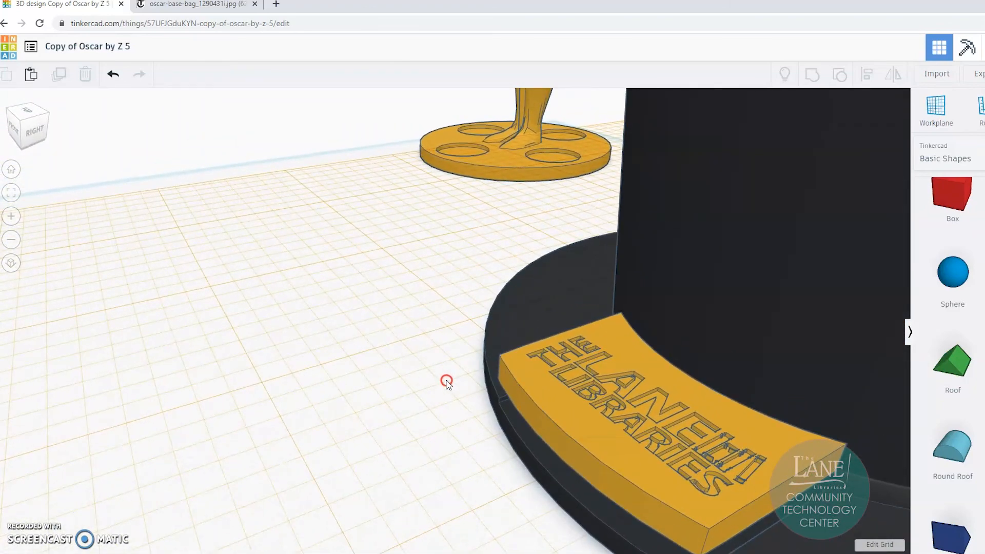
right_click_drag(451, 430, 594, 435)
left_click_drag(649, 328, 616, 369)
right_click_drag(580, 405, 662, 441)
left_click(935, 105)
left_click(77, 425)
right_click_drag(215, 374, 92, 318)
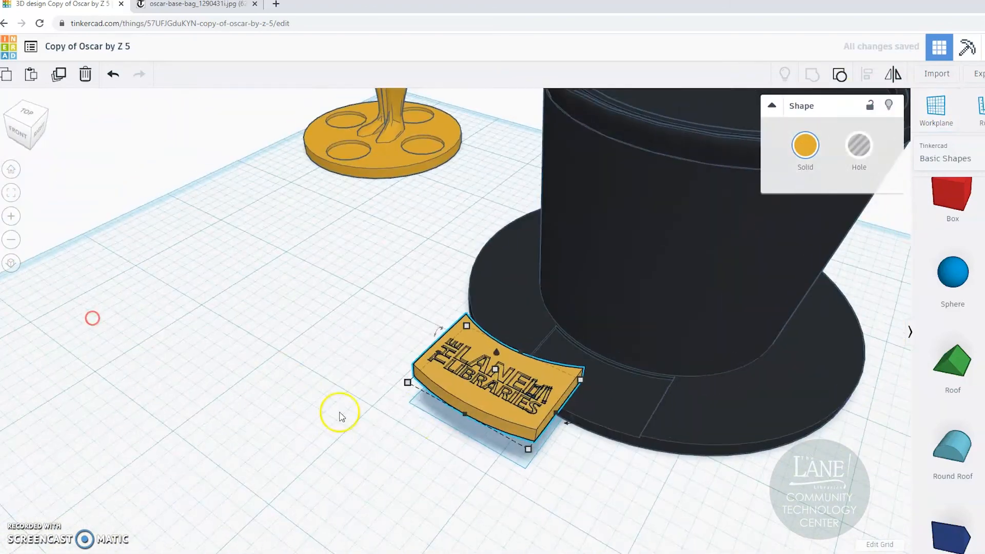
Step: Place the workplane on the floor of the brim's recess and drop the engraved nameplate to that level
left_click(935, 108)
left_click(703, 405)
left_click(524, 392)
key("d")
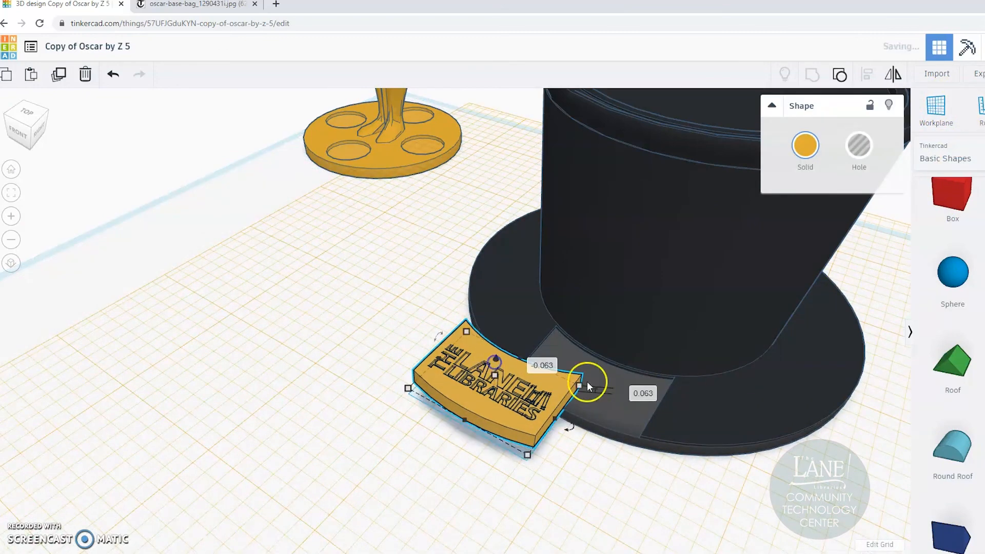
Step: Slide the engraved nameplate back into the brim's recess and check its fit from several sides
right_click_drag(622, 522, 759, 539)
left_click_drag(562, 311, 548, 253)
left_click(666, 307)
right_click_drag(692, 287, 626, 340)
scroll(626, 340, "down", 3)
left_click_drag(831, 113, 421, 398)
left_click(556, 448)
right_click_drag(559, 444, 393, 219)
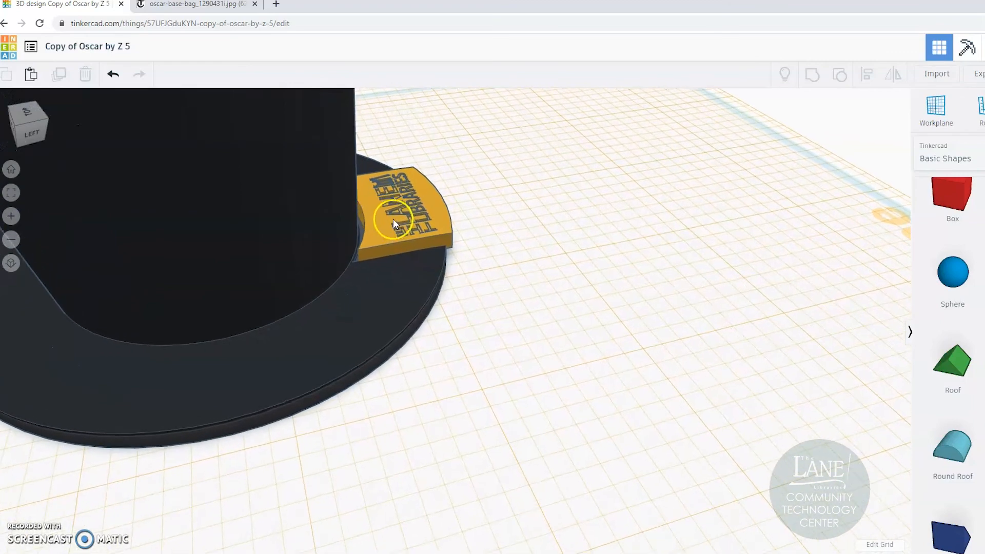
left_click(384, 222)
left_click(564, 290)
right_click_drag(573, 279, 260, 312)
scroll(264, 314, "down", 5)
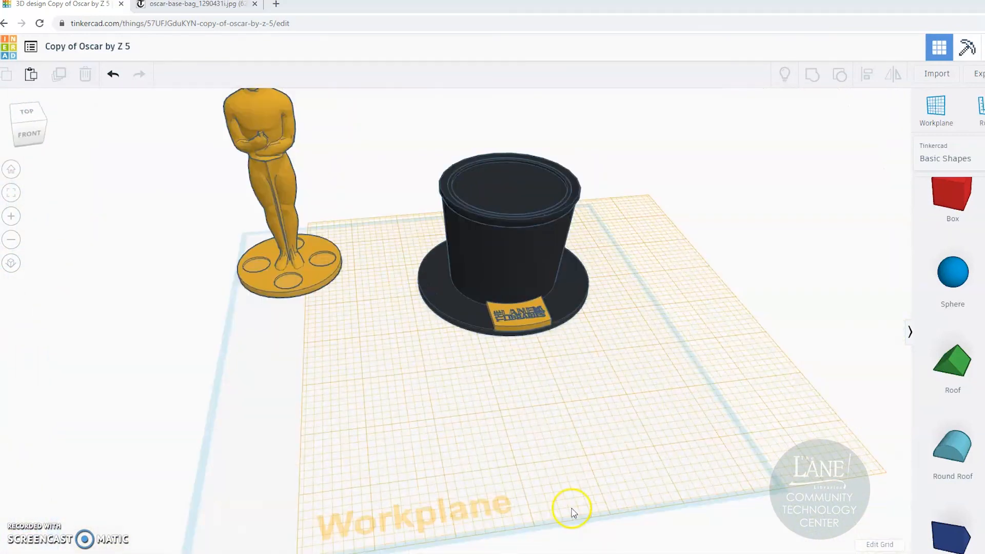
Step: Return the workplane to the base grid and move the engraved nameplate off the pedestal to open space in front of the statuette
left_click(314, 406)
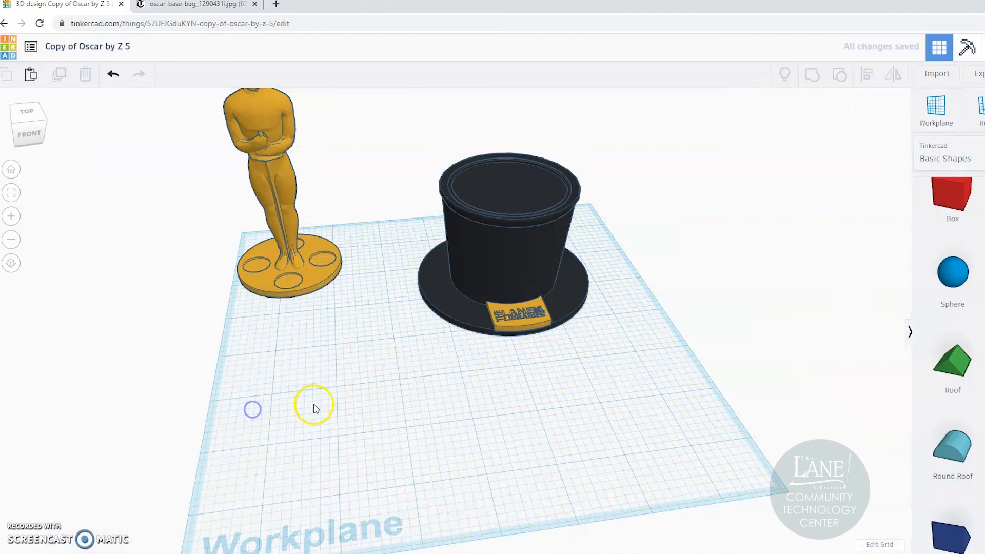
left_click_drag(521, 313, 319, 391)
left_click(538, 455)
left_click(352, 391)
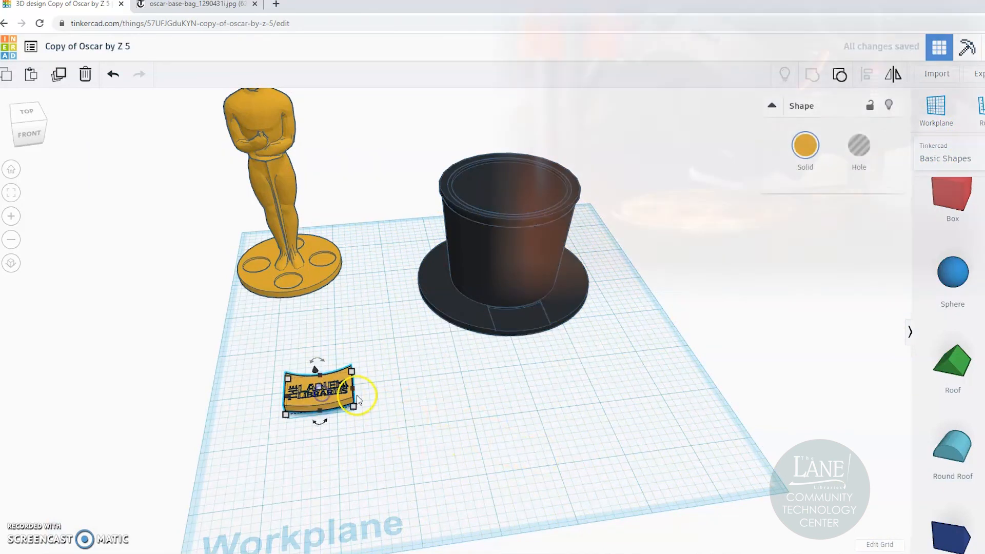
Step: Move the statuette forward to stand just behind the loose nameplate, and select the pedestal and the nameplate in turn
left_click_drag(302, 236, 314, 282)
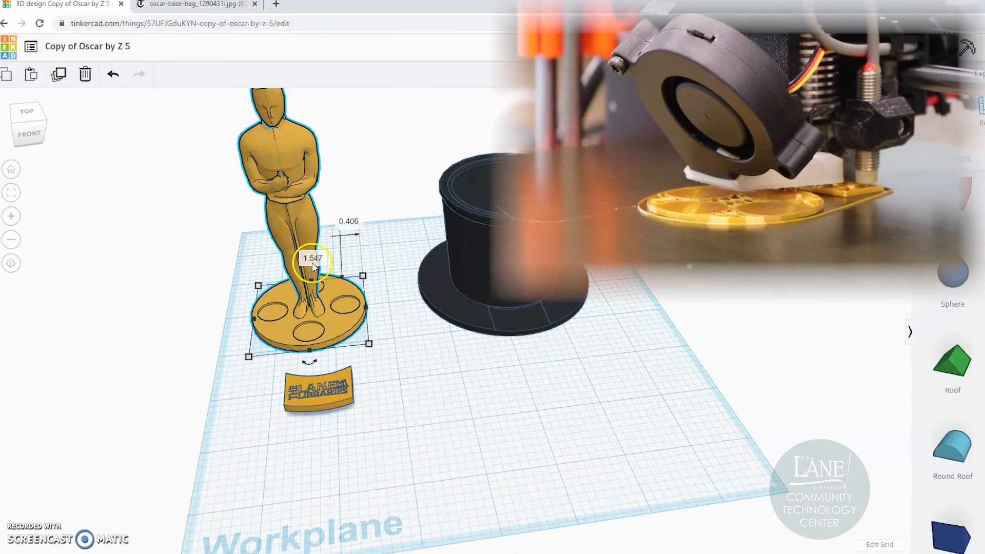
left_click(574, 436)
left_click(507, 234)
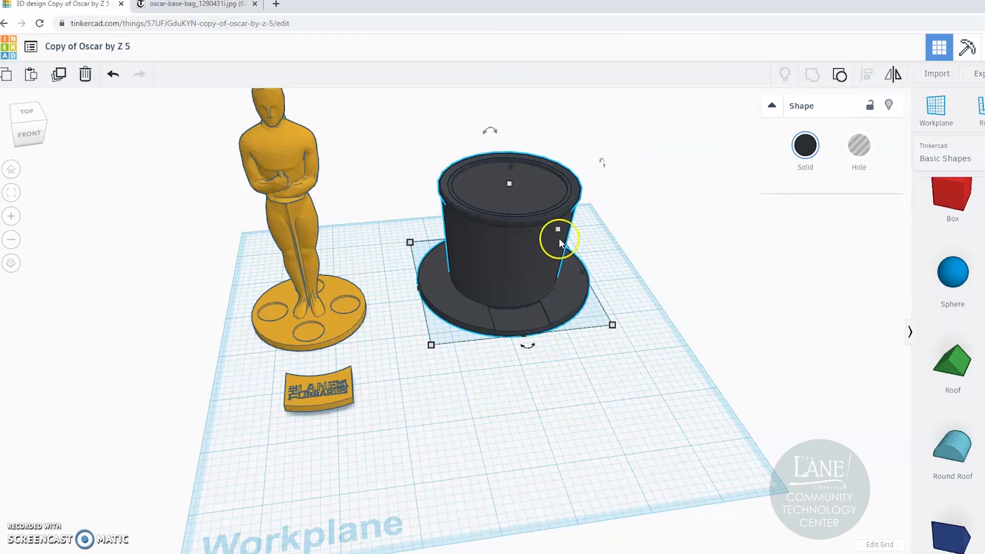
left_click(322, 390)
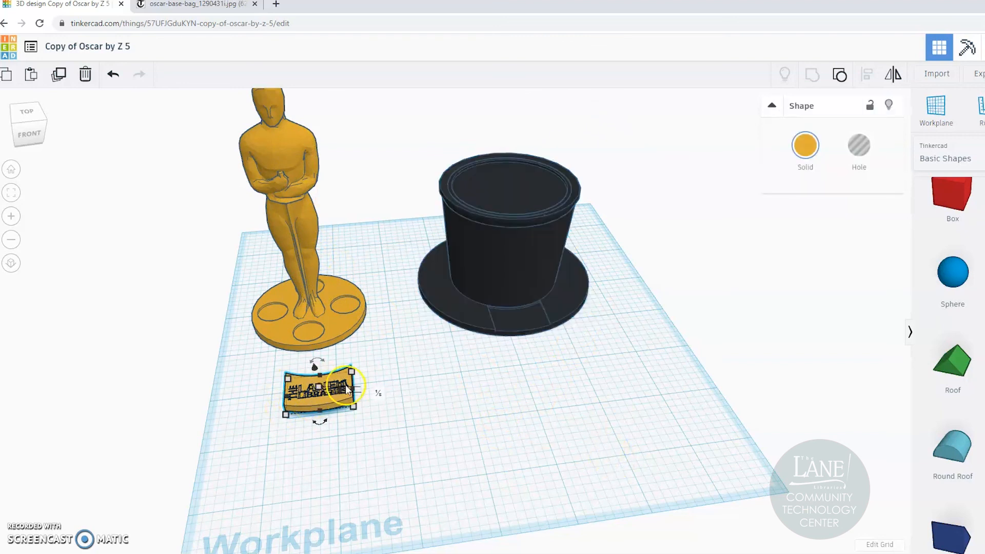